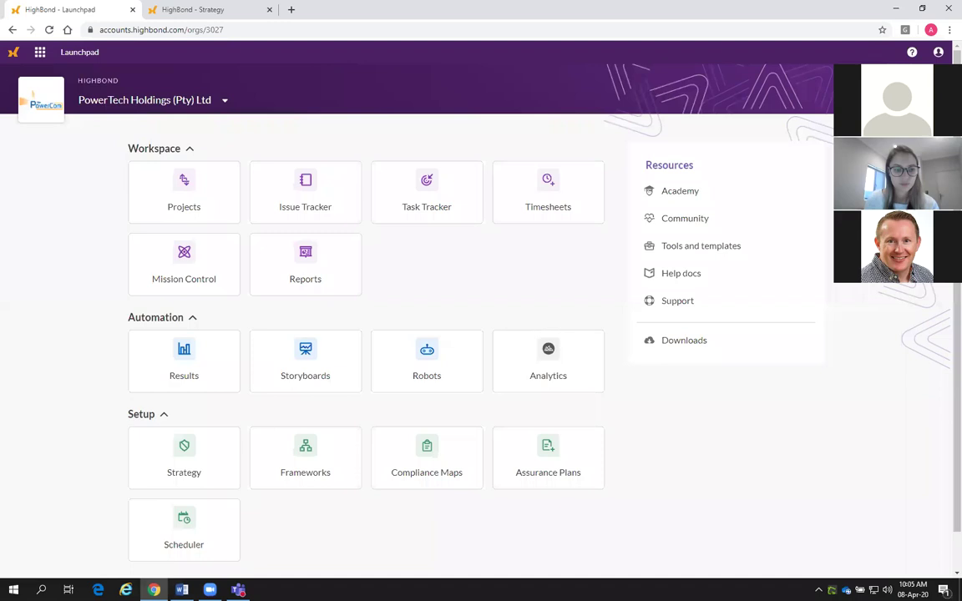
- Switch to the RiskBond Demo document in Word and read from the cover page to the Strategy app navigation section
key(alt+Tab)
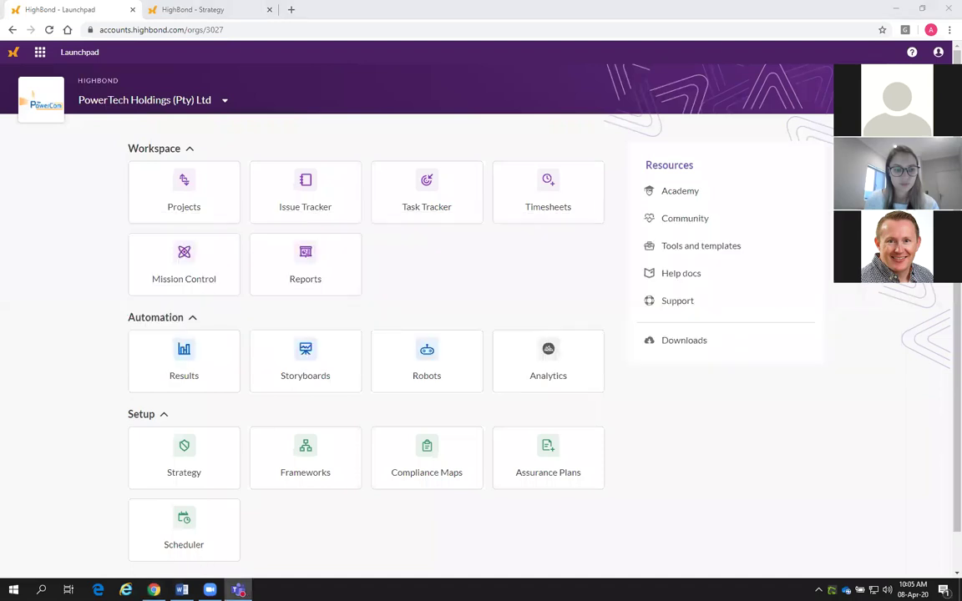
key(alt+Tab)
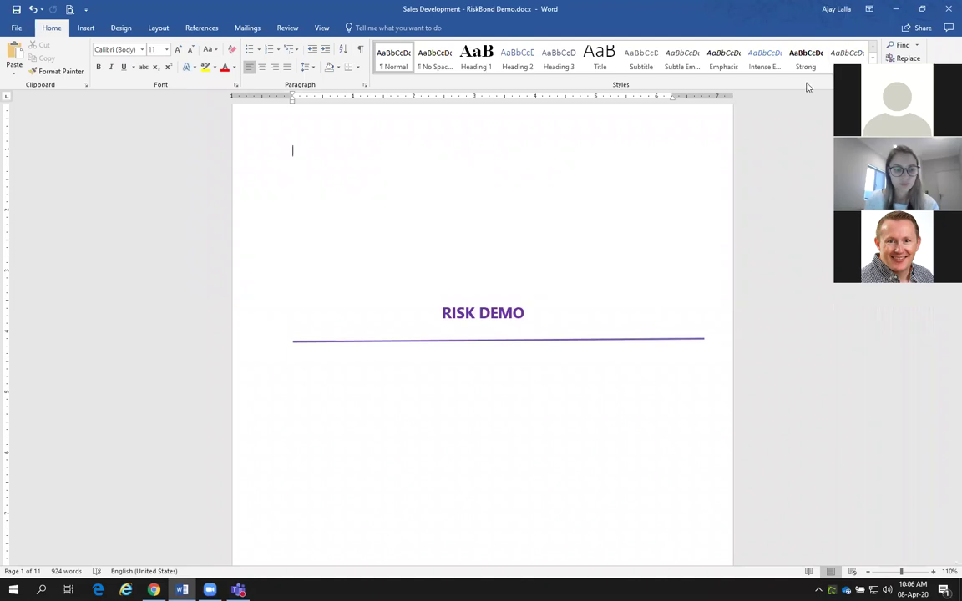
scroll(628, 176, down, 7)
scroll(457, 264, down, 3)
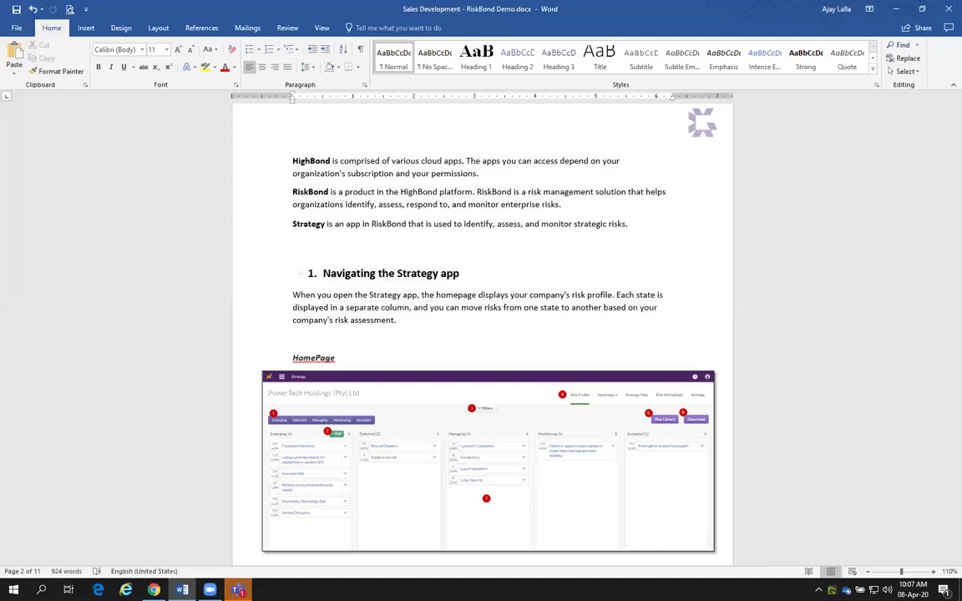
- Switch to the HighBond Launchpad in the browser and review both pages of the organization's user list
key(alt+Tab)
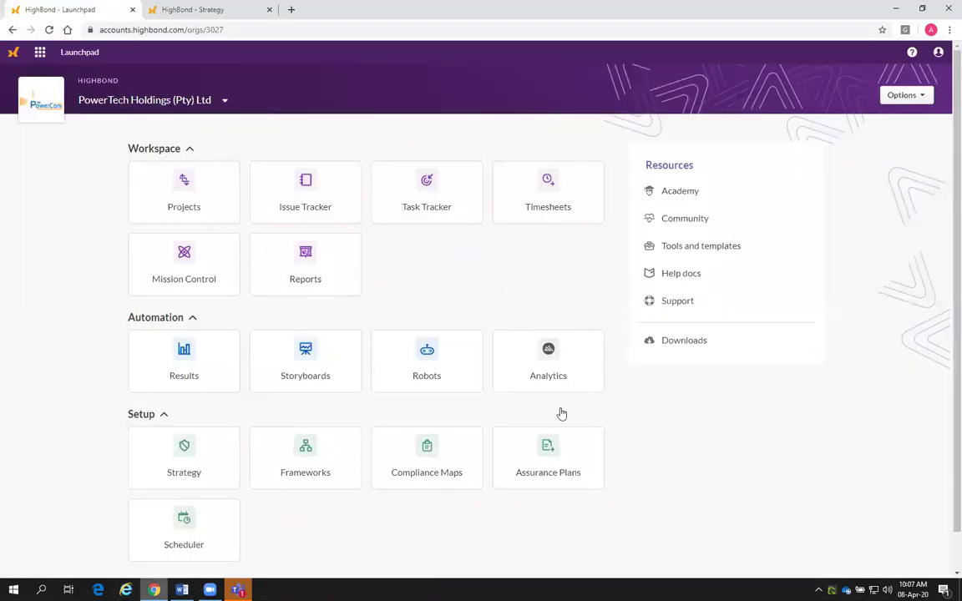
click(909, 96)
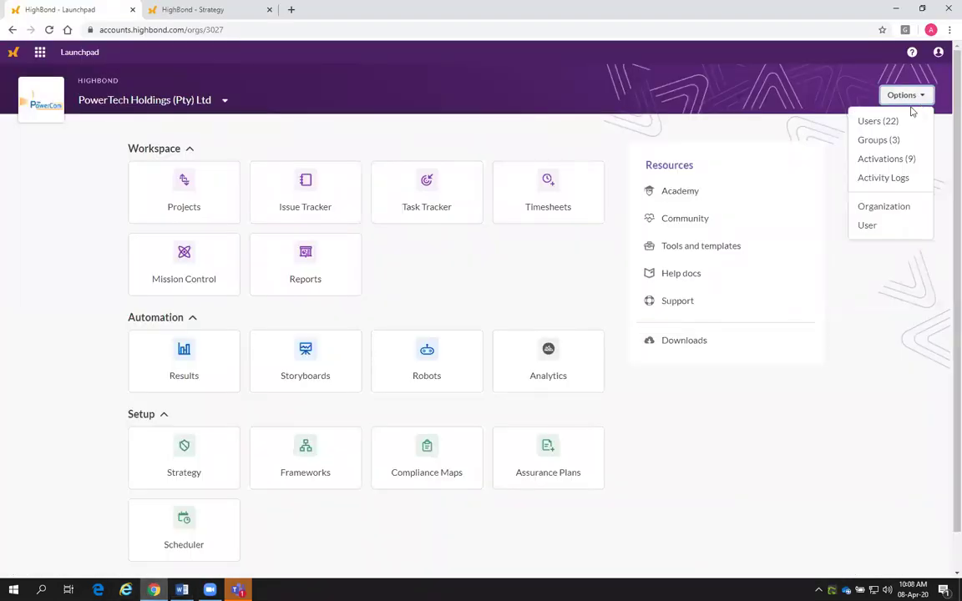
click(902, 122)
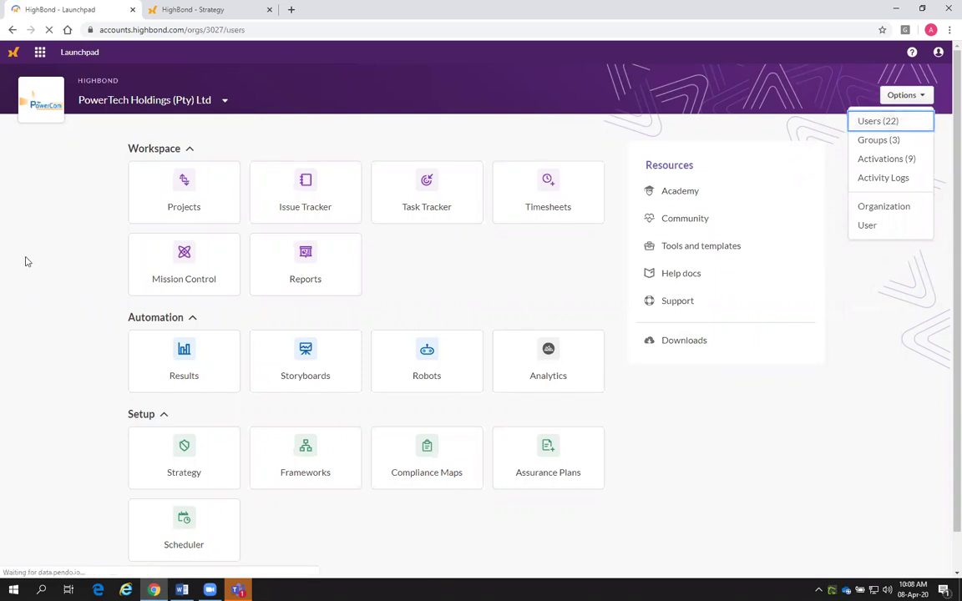
scroll(191, 221, down, 2)
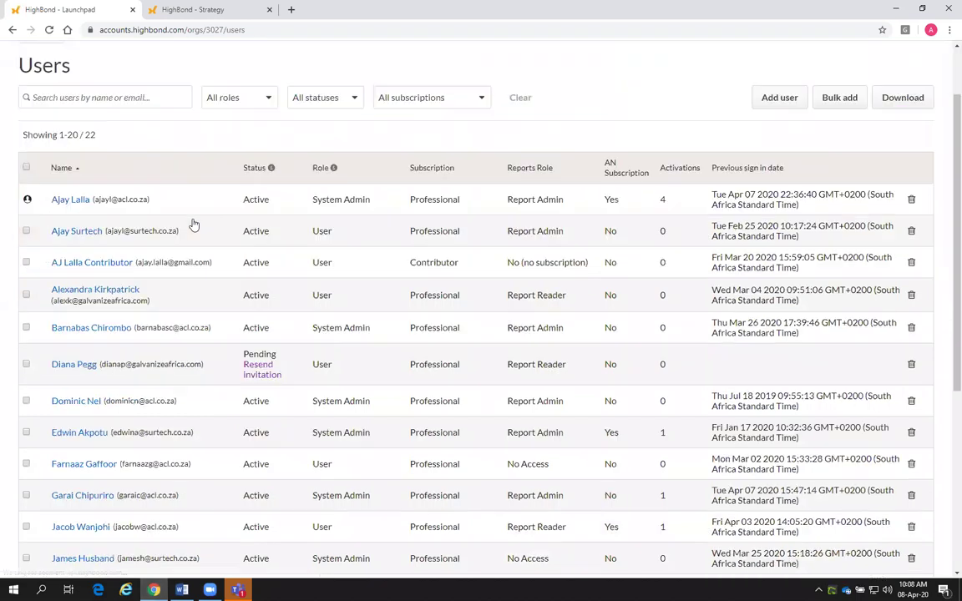
scroll(213, 134, down, 1)
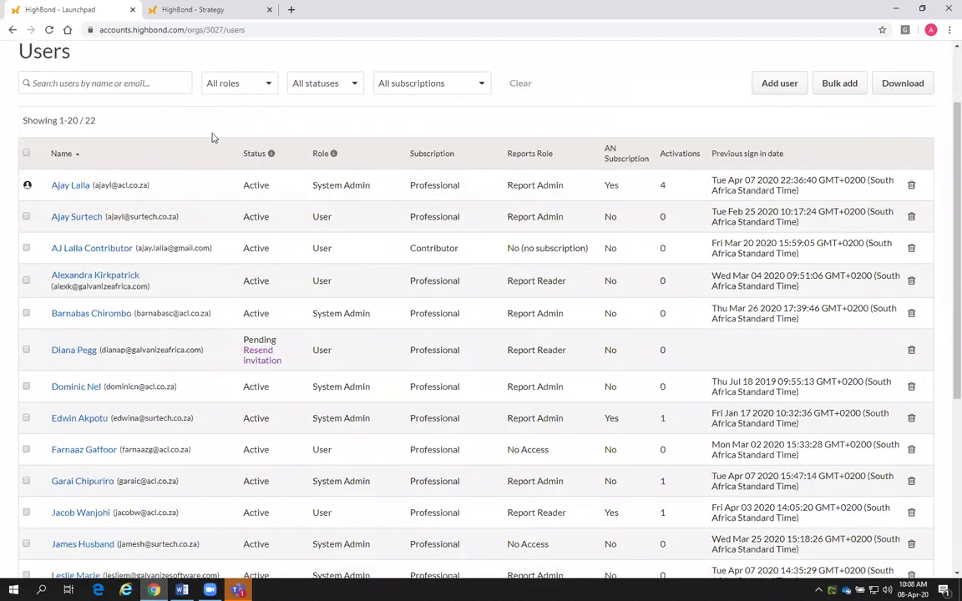
scroll(71, 273, down, 2)
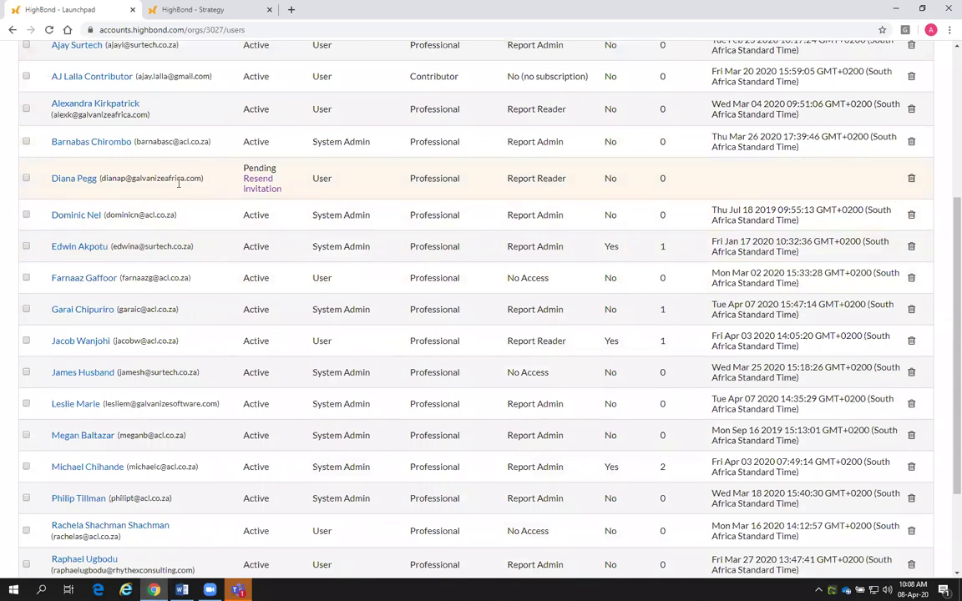
scroll(153, 270, down, 2)
scroll(159, 275, down, 1)
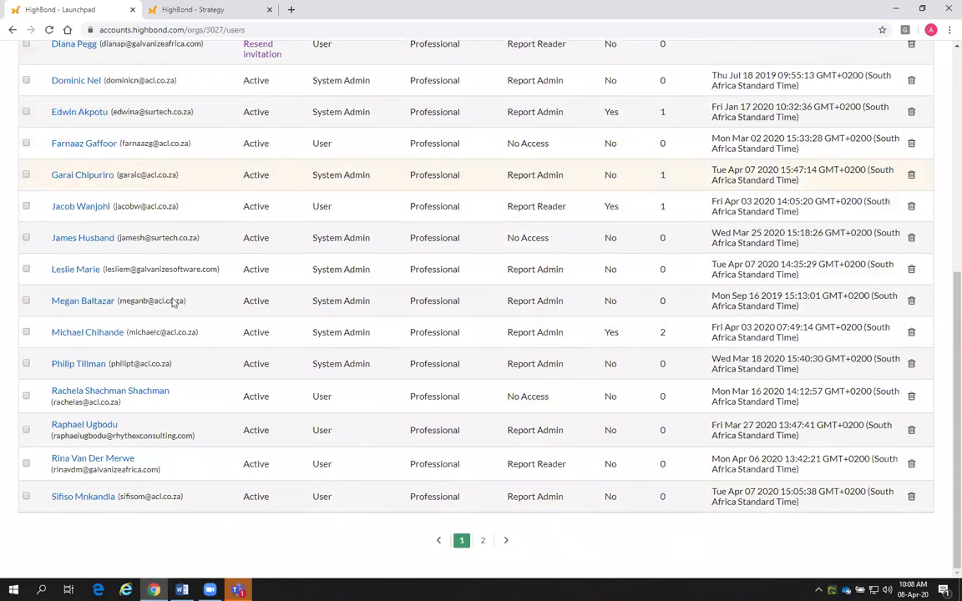
click(481, 543)
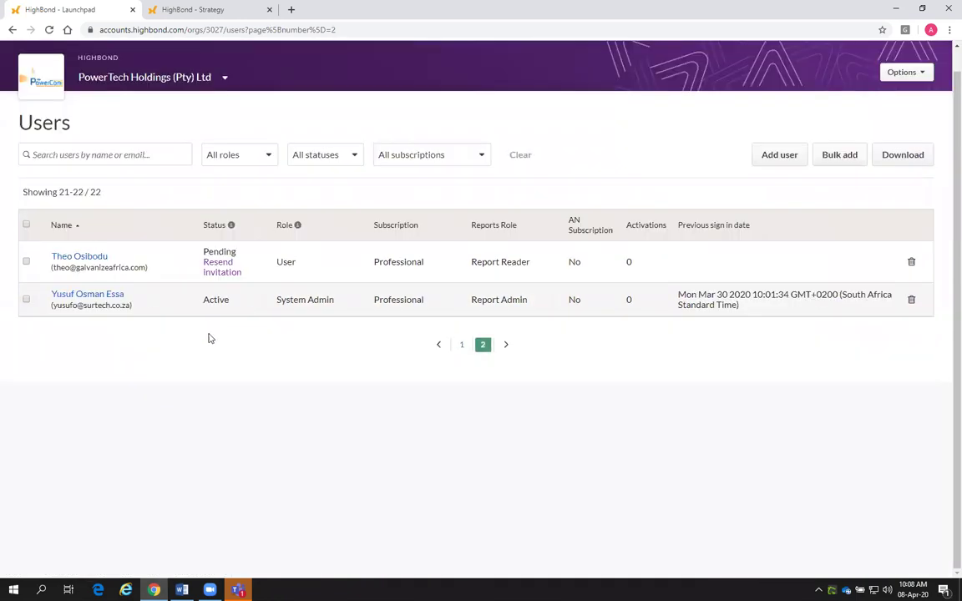
- Leave the user list and bring up the Strategy app's risk profile in the browser
click(11, 30)
scroll(692, 315, up, 10)
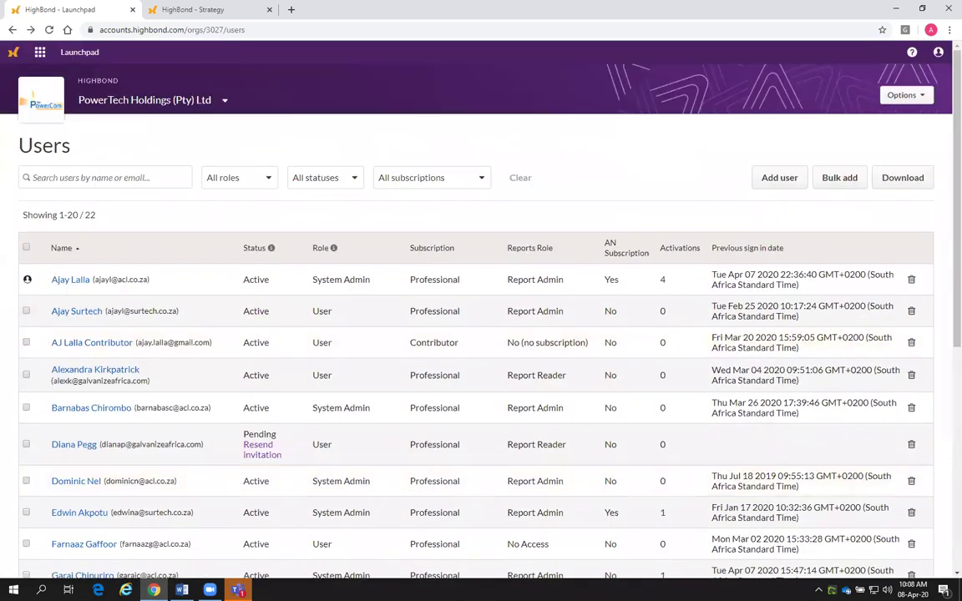
click(10, 32)
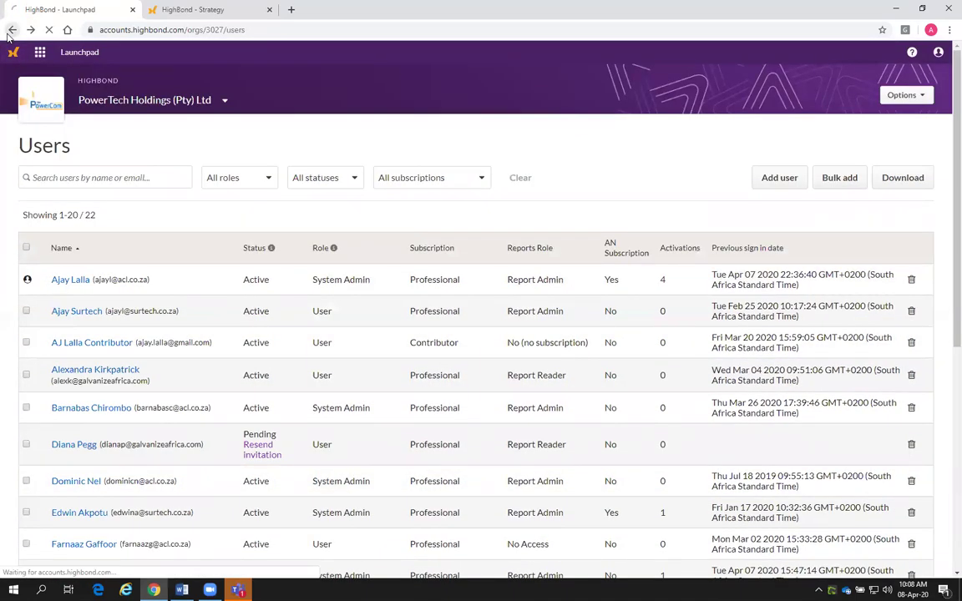
click(192, 10)
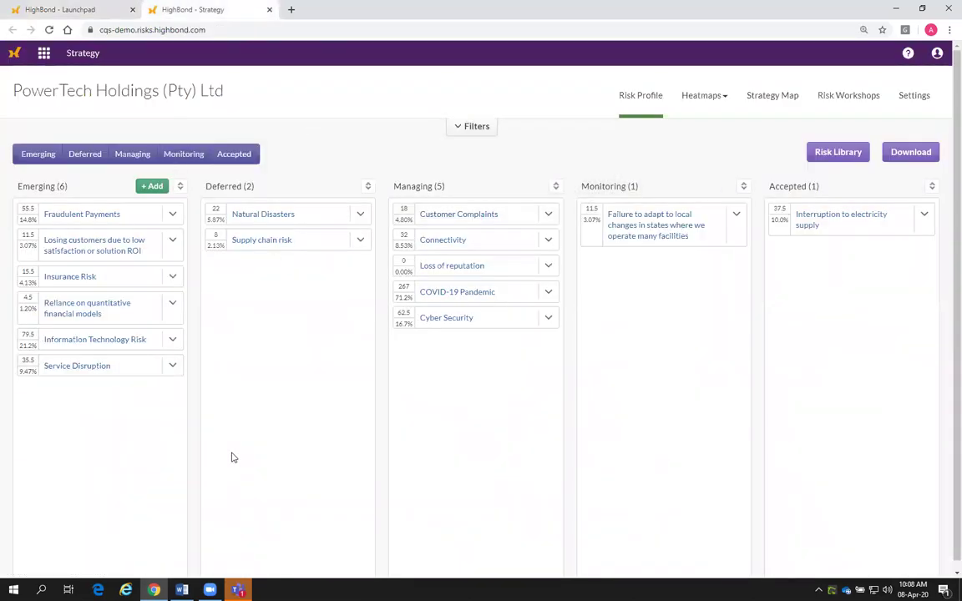
- Switch to the Word document and read from the Strategy HomePage illustration to the Components table
click(181, 590)
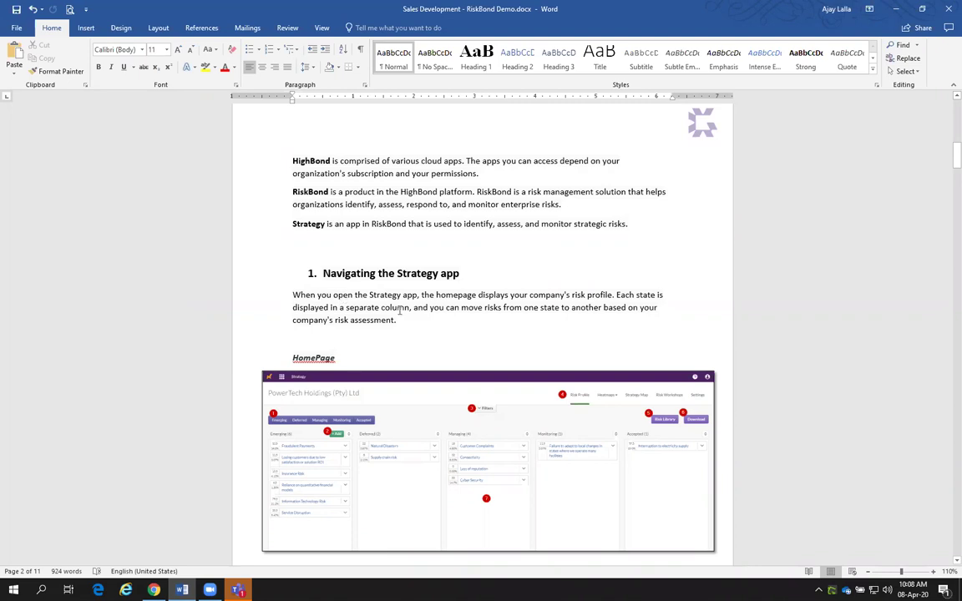
scroll(400, 317, down, 3)
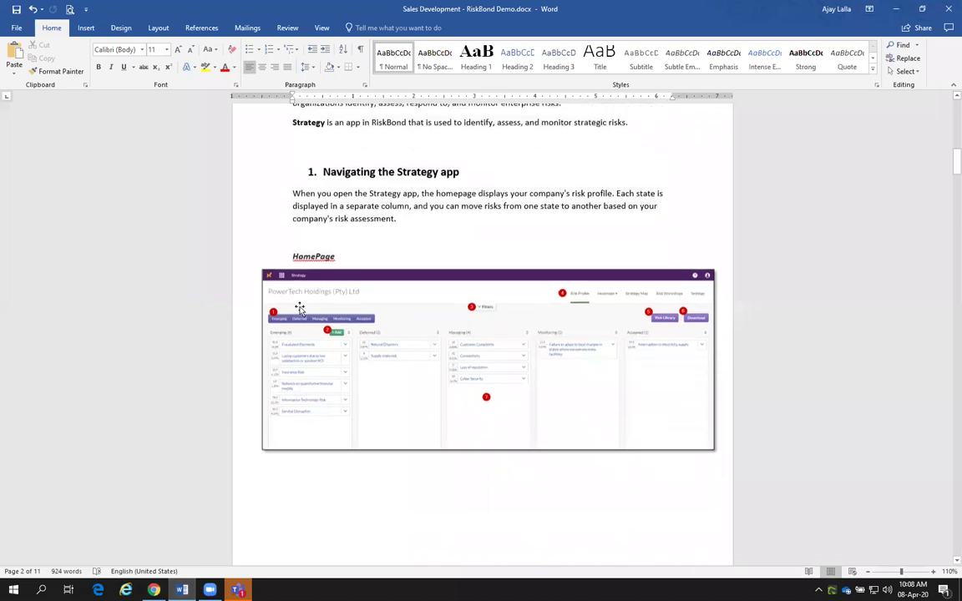
scroll(331, 341, down, 1)
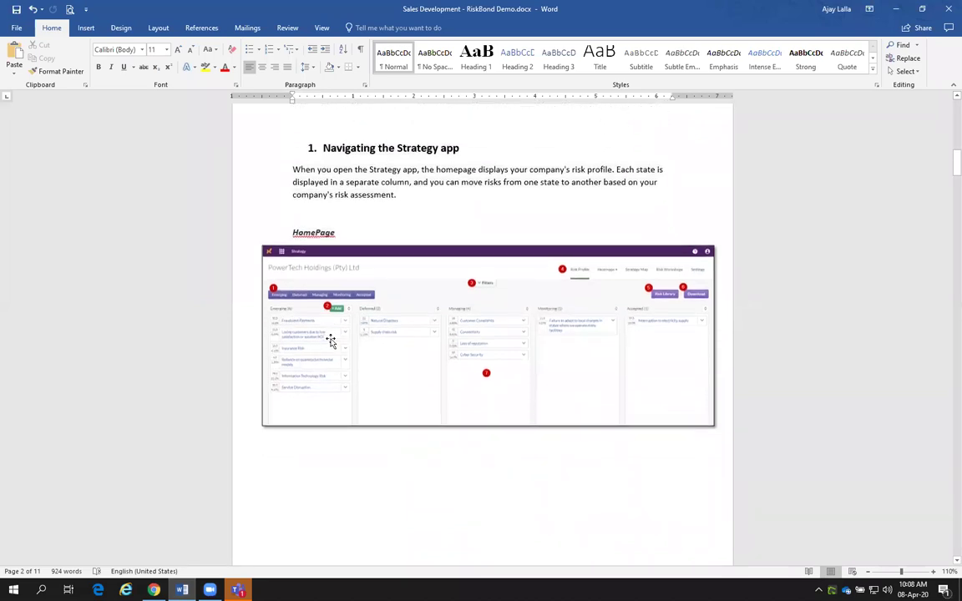
scroll(331, 340, down, 3)
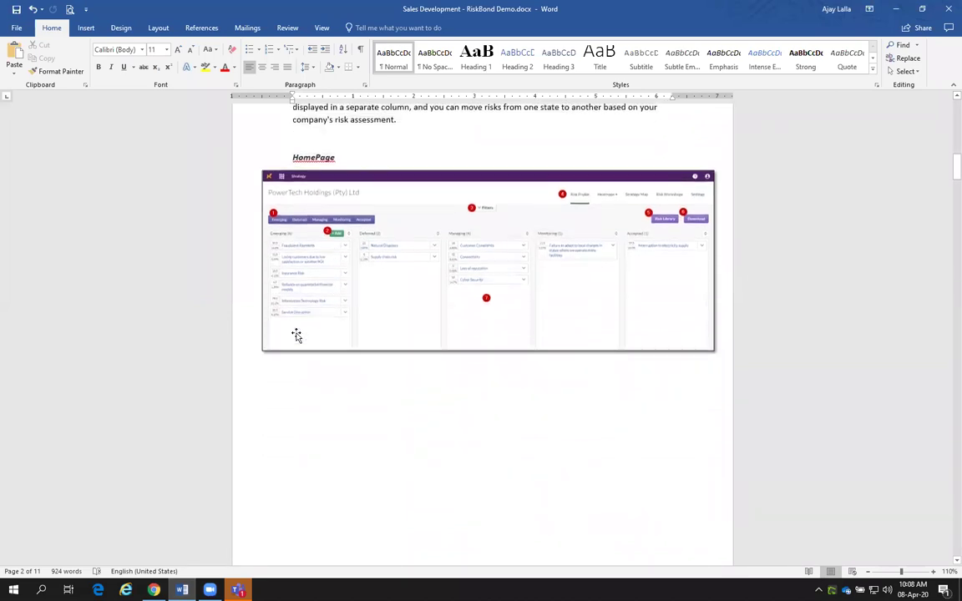
scroll(297, 334, down, 8)
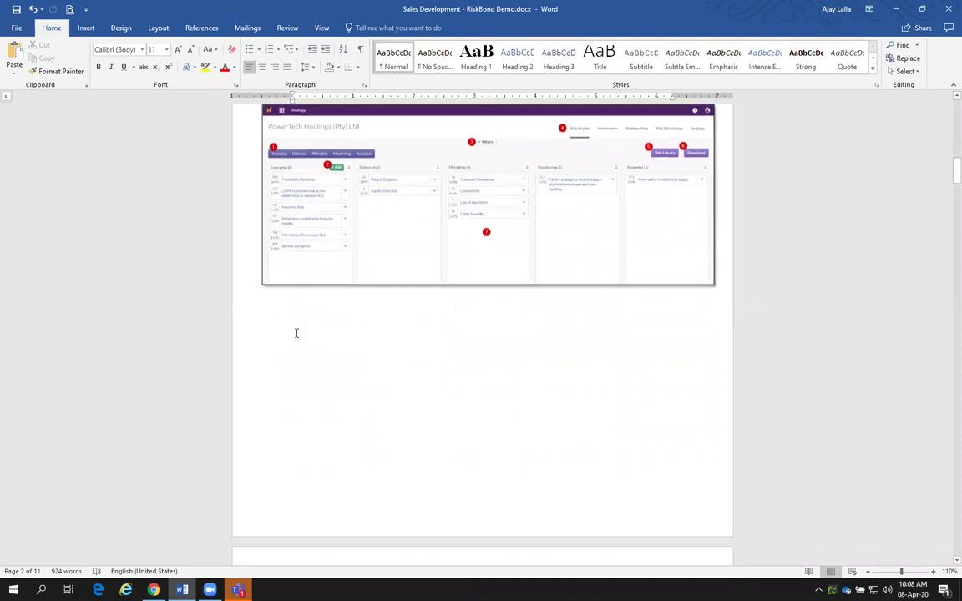
scroll(297, 339, down, 3)
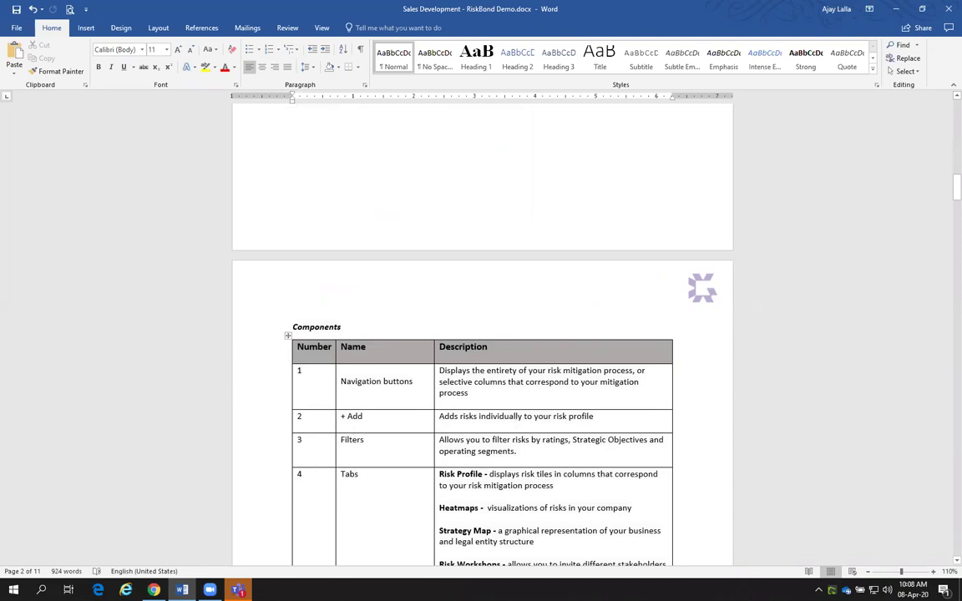
- Switch to the Strategy app in the browser, view the Strategy Map and return to the Risk Profile
click(154, 590)
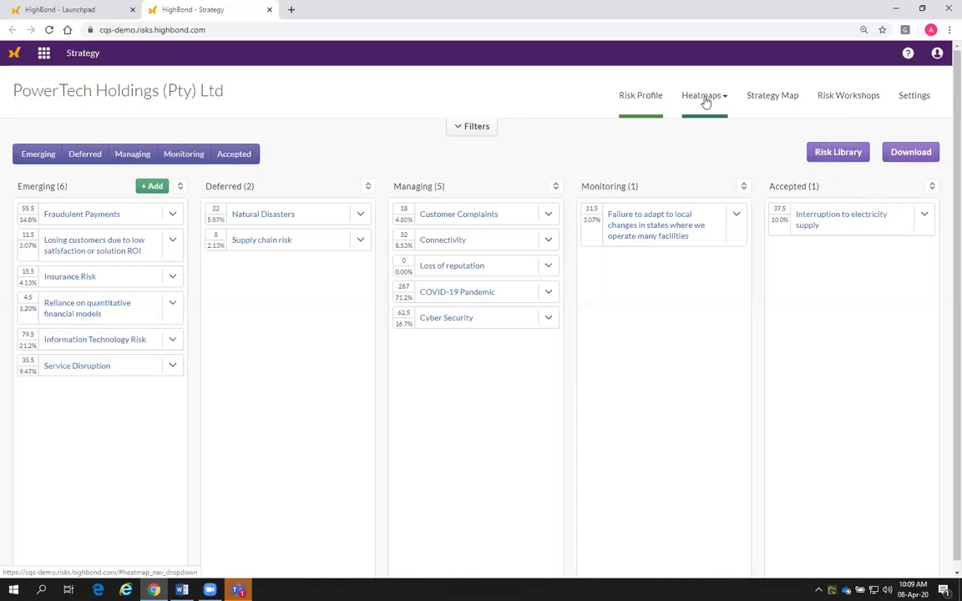
click(761, 96)
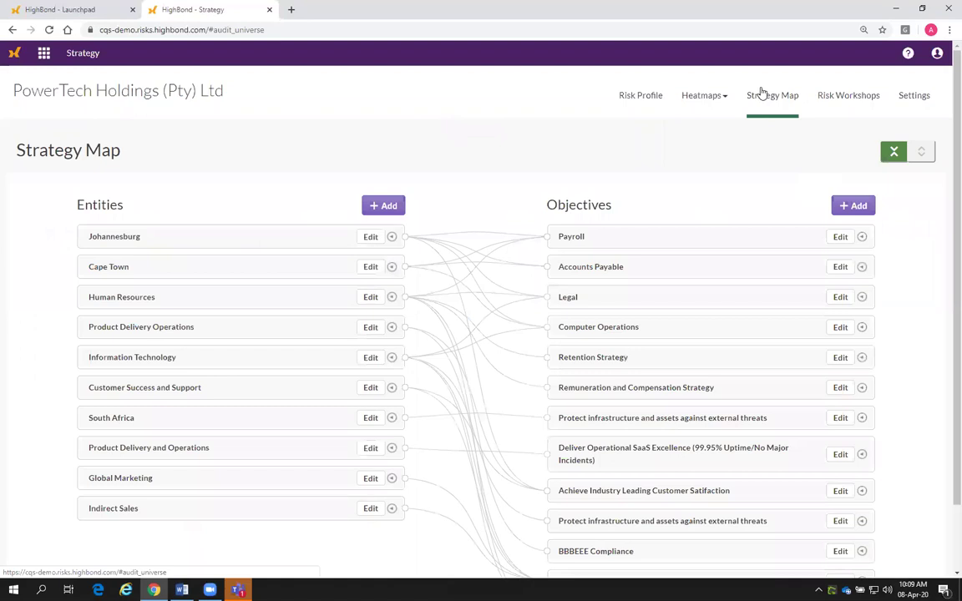
click(635, 101)
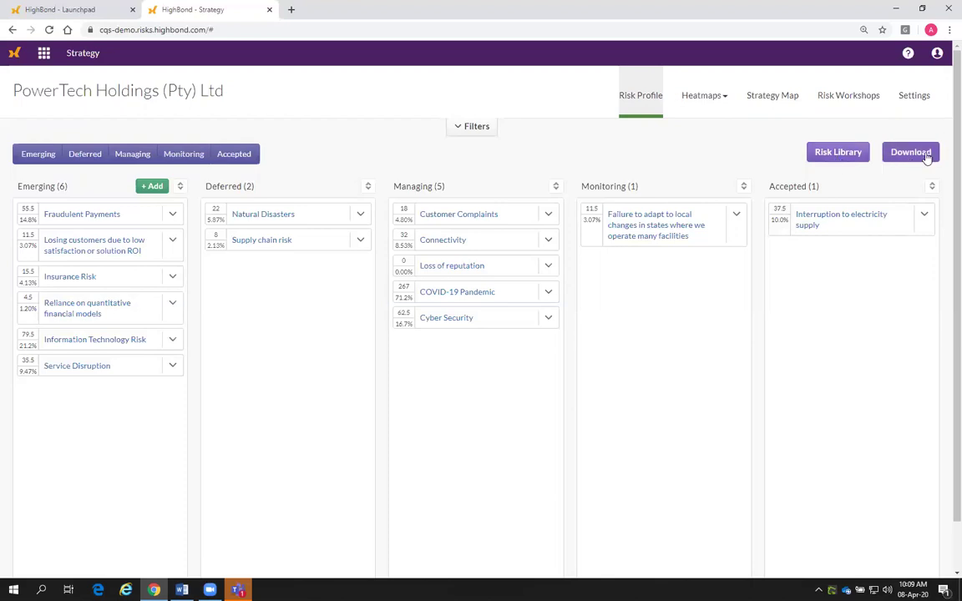
- Switch to the Word document and read the rest of the Components table through section 2.1 Strategy Map
click(182, 590)
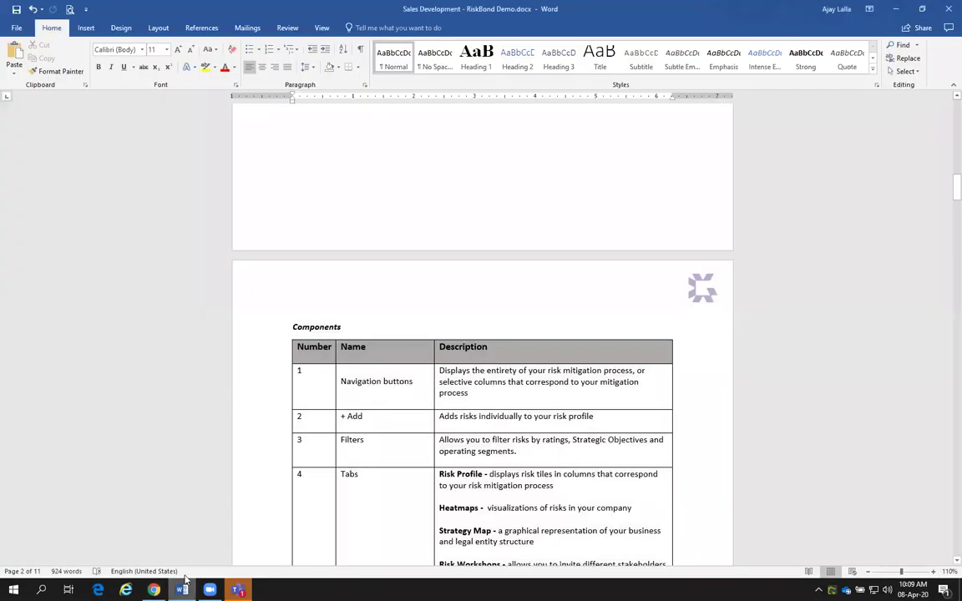
scroll(326, 316, down, 5)
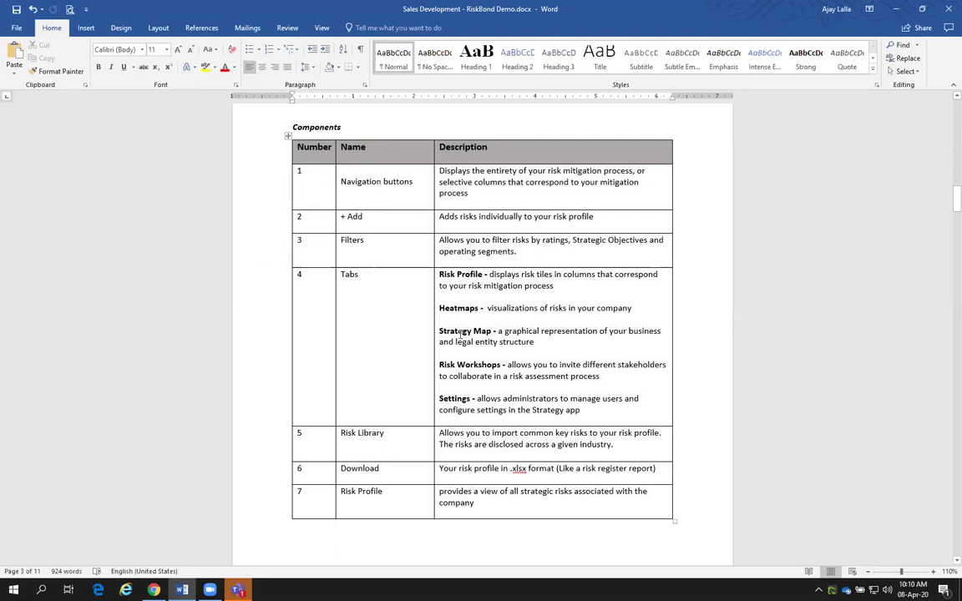
scroll(460, 334, down, 9)
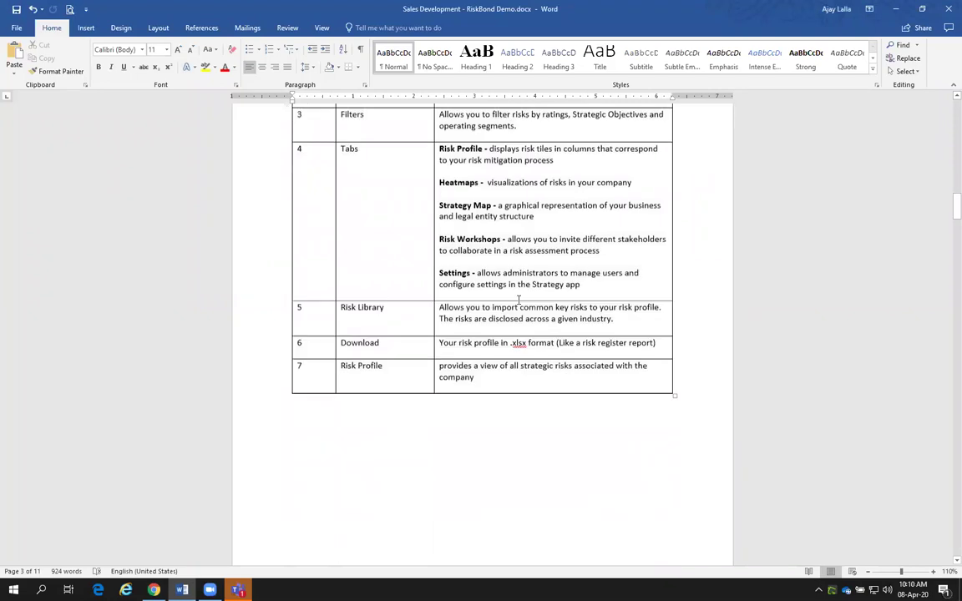
scroll(517, 305, down, 7)
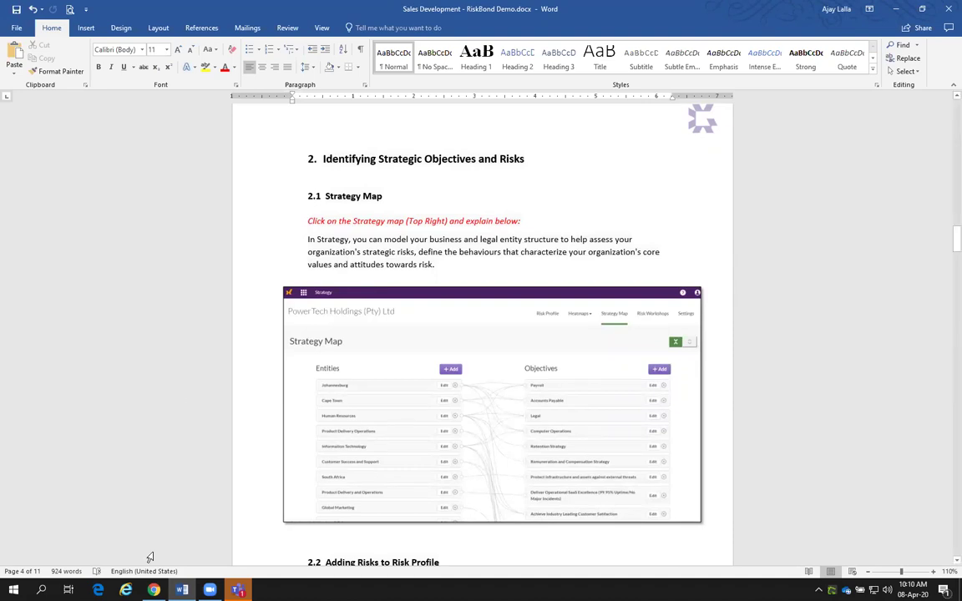
- Switch to the Strategy app in the browser, open the Strategy Map and briefly highlight the objectives linked to Johannesburg
key(alt+Tab)
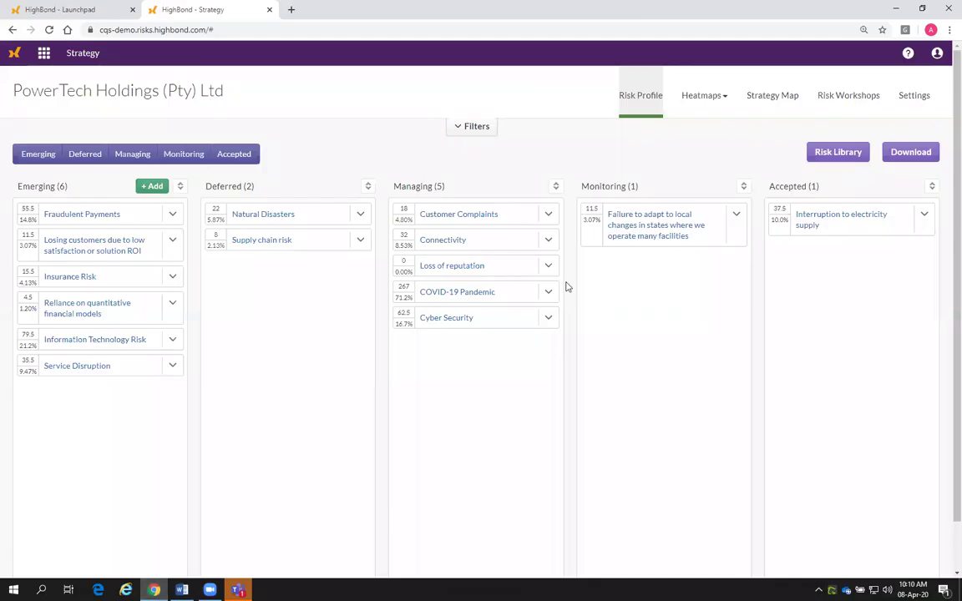
click(768, 96)
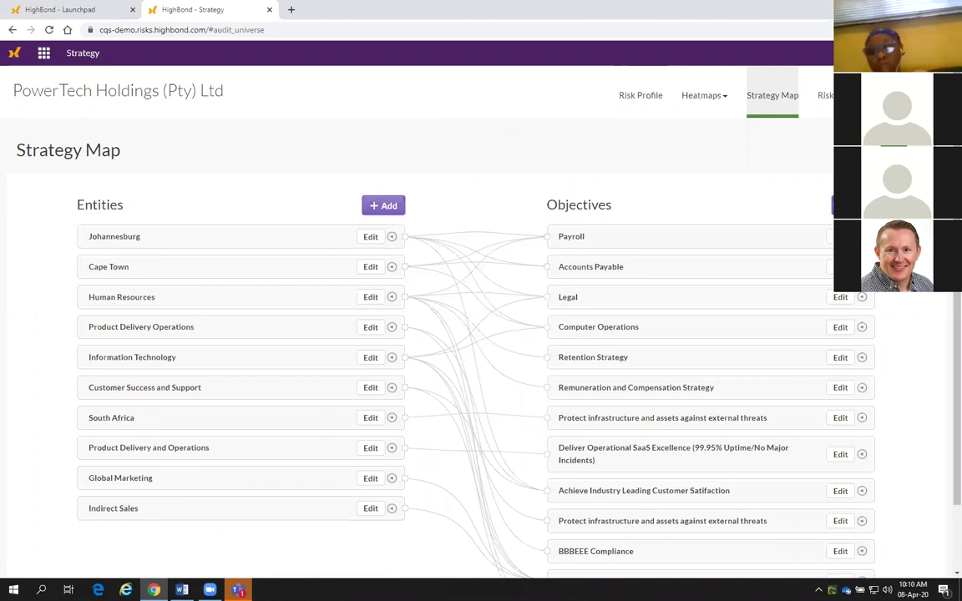
click(143, 222)
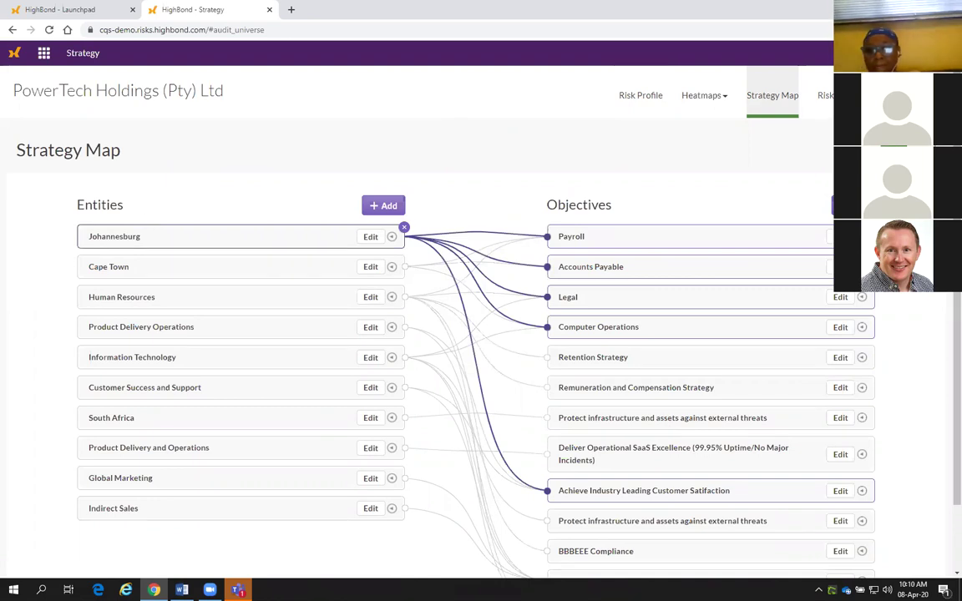
click(143, 222)
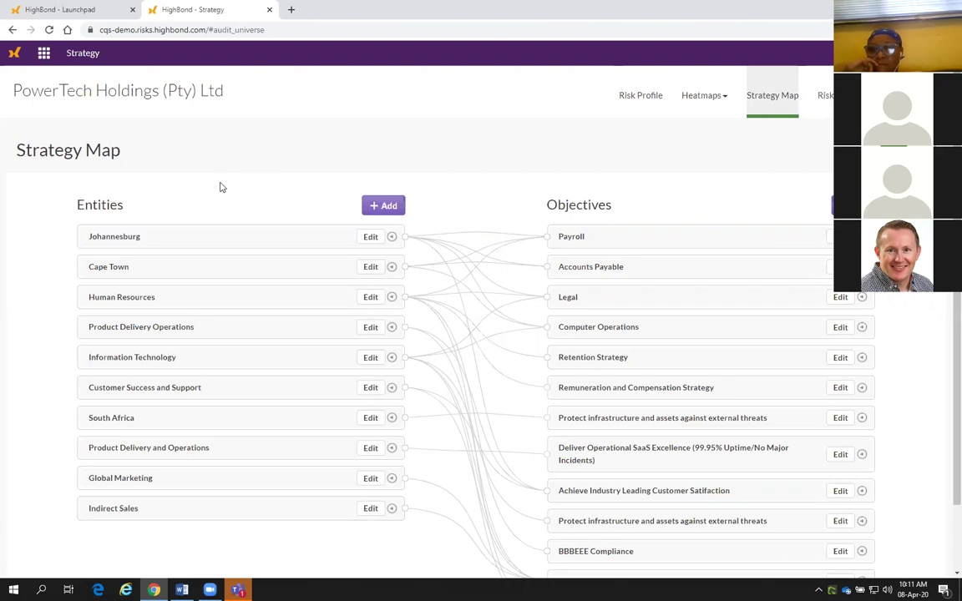
- Examine the objectives linked to the Johannesburg, Cape Town, Human Resources and Information Technology entities by highlighting each one's connections
click(158, 269)
click(209, 202)
click(157, 230)
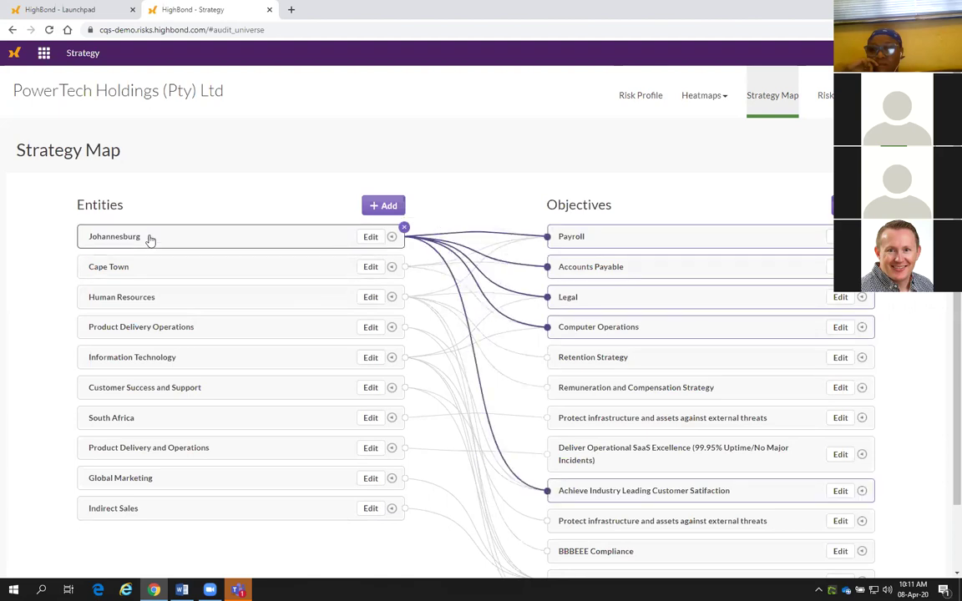
click(147, 265)
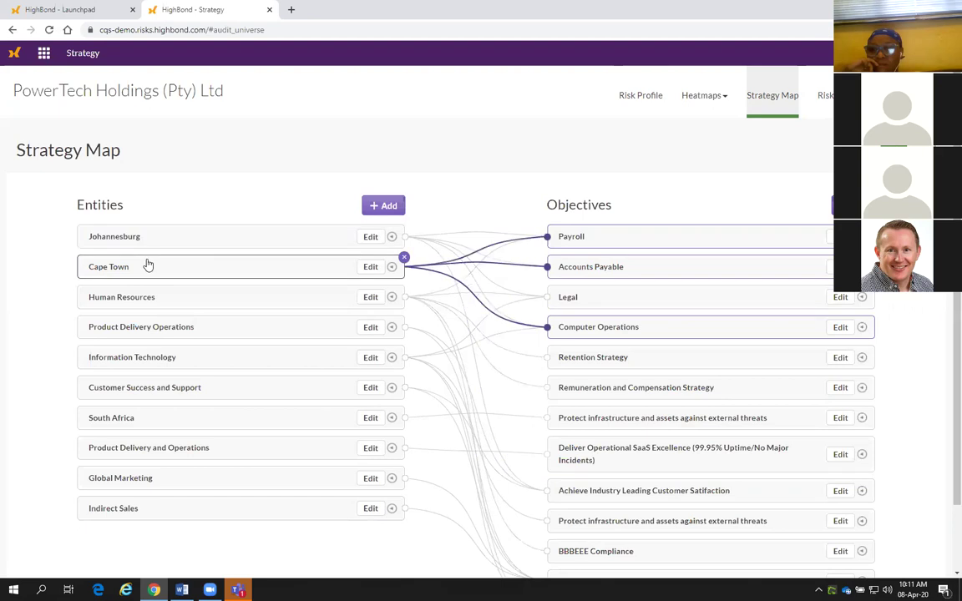
click(154, 298)
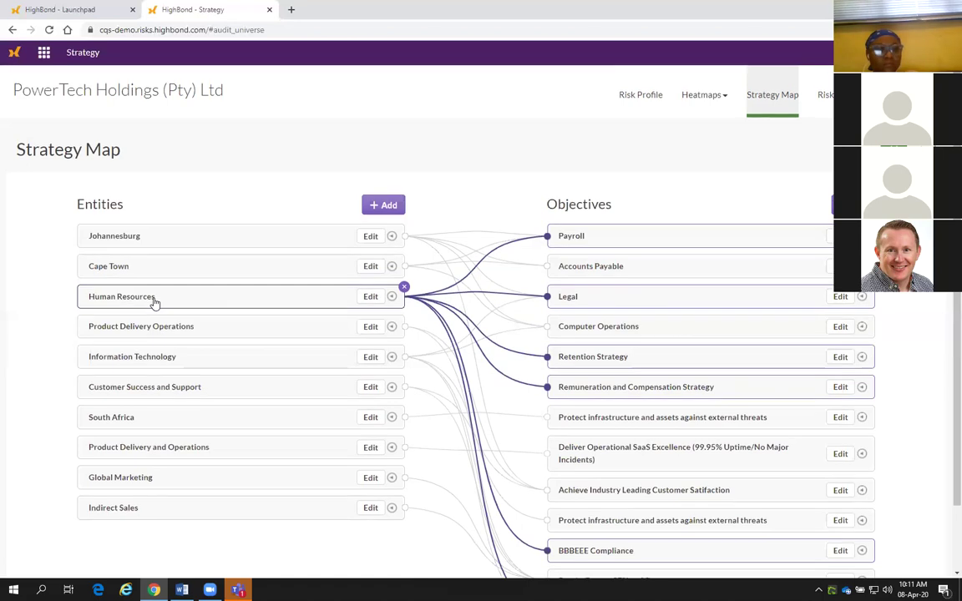
scroll(154, 304, down, 1)
click(153, 303)
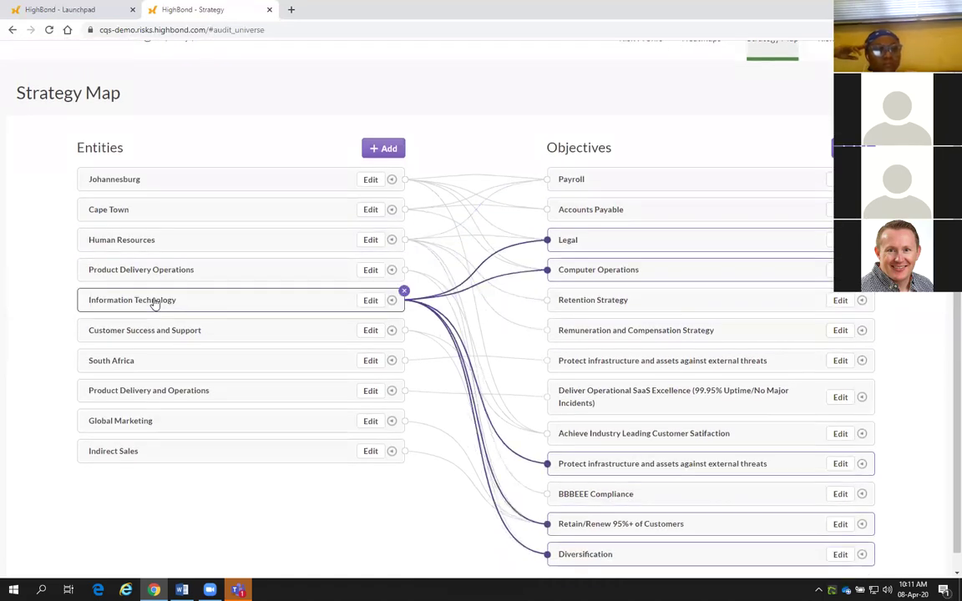
- Highlight the objectives linked to the Johannesburg, Customer Success and Support, and Product Delivery and Operations entities and review the whole map
click(140, 182)
click(127, 331)
click(131, 392)
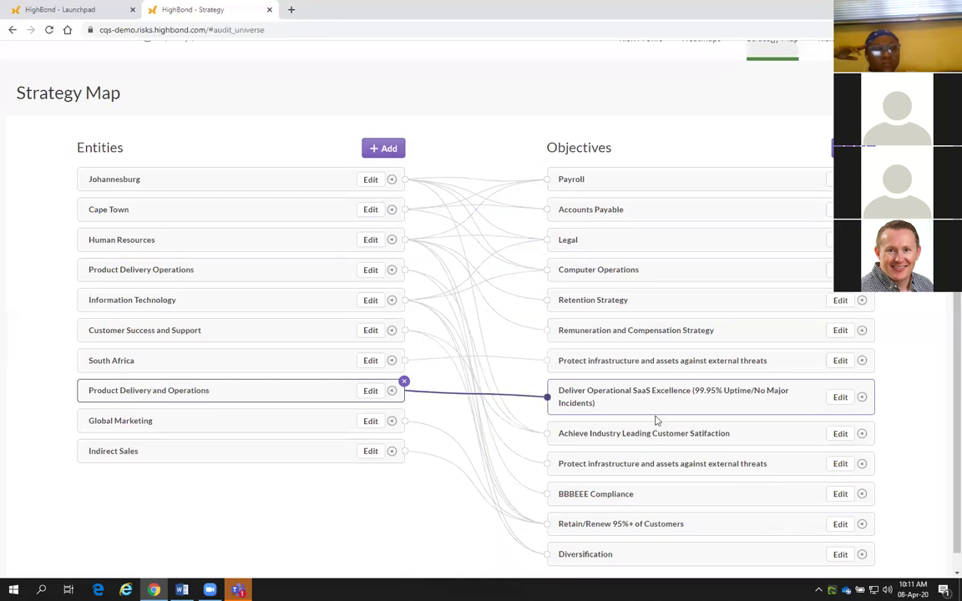
scroll(597, 213, up, 1)
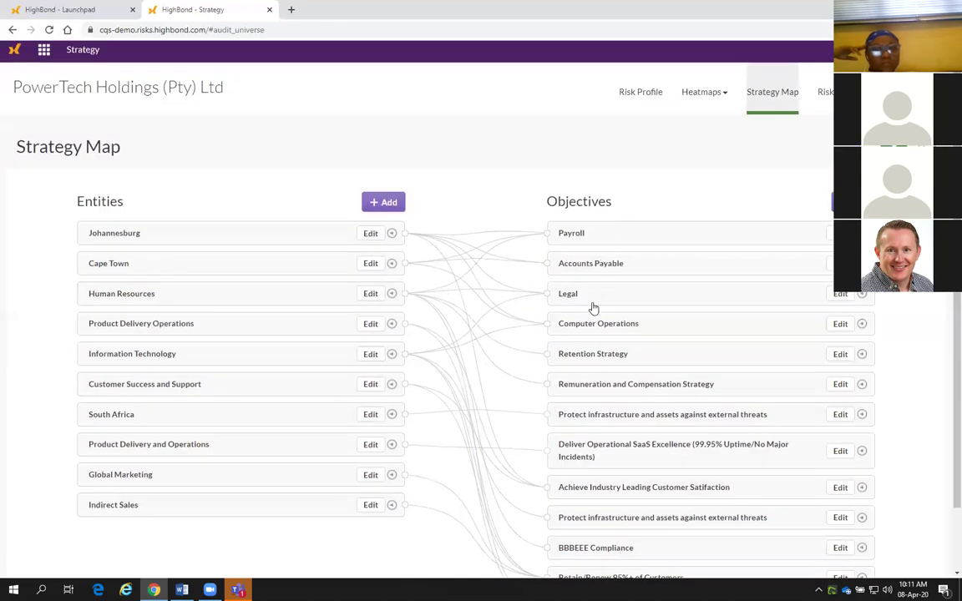
scroll(600, 238, down, 1)
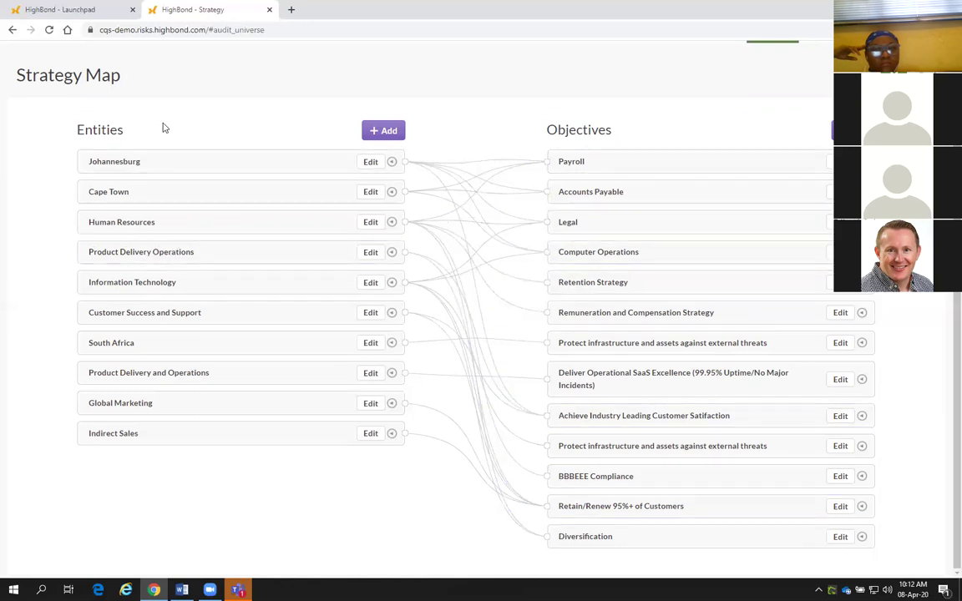
scroll(237, 146, up, 1)
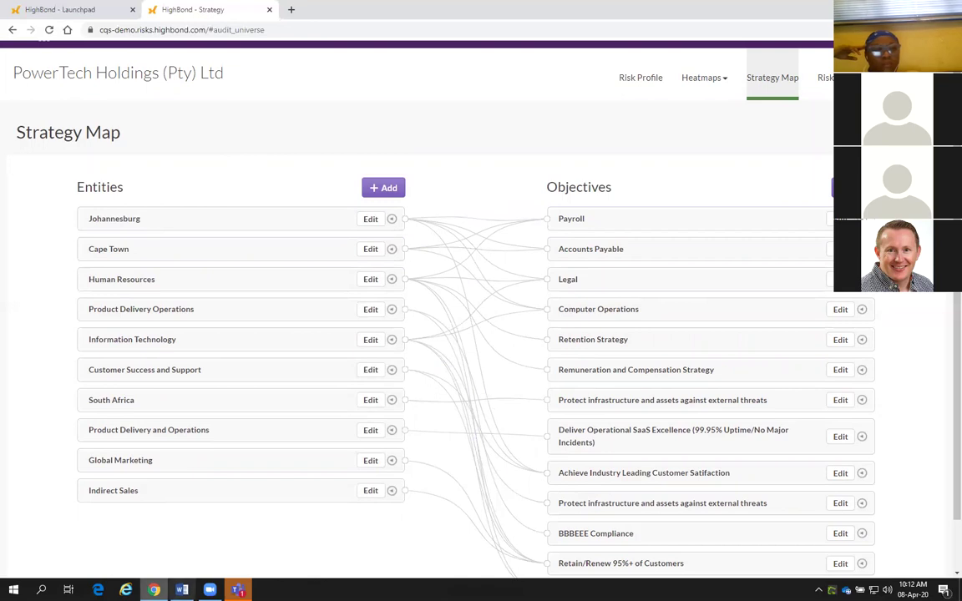
- Switch to the Word document and read sections 2.1 Strategy Map and 2.2 Adding Risks to Risk Profile
key(alt+Tab)
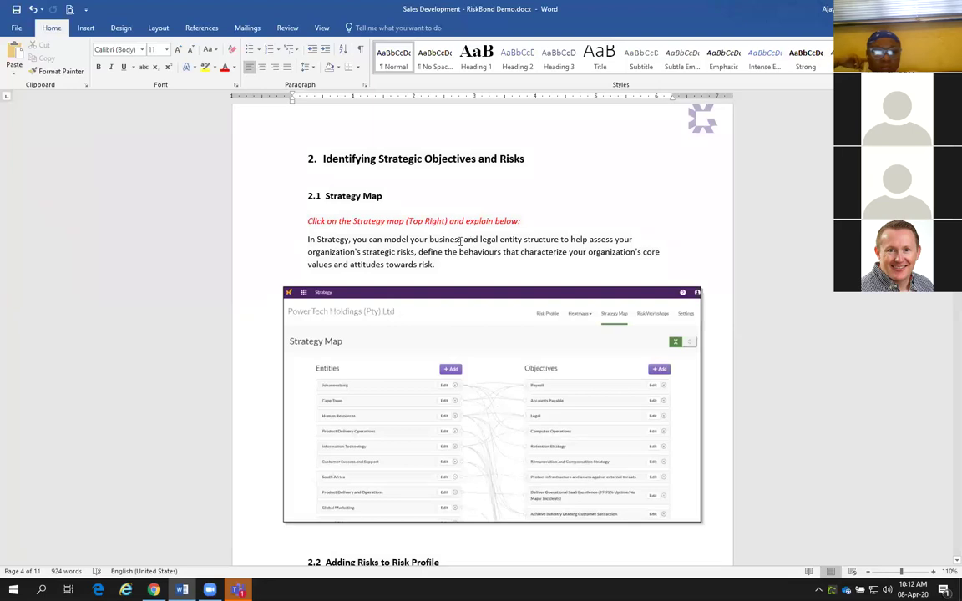
scroll(460, 240, down, 2)
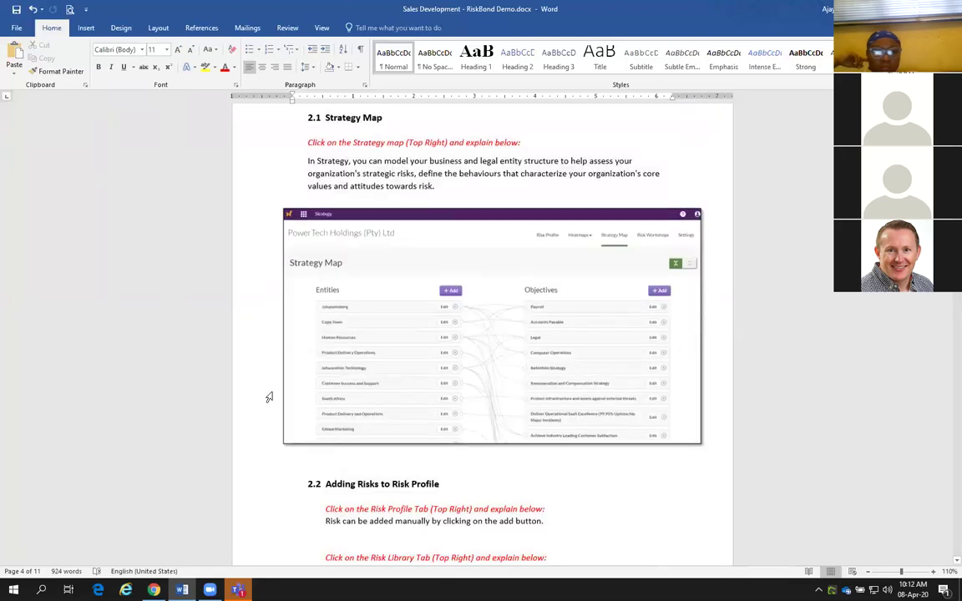
scroll(555, 312, down, 1)
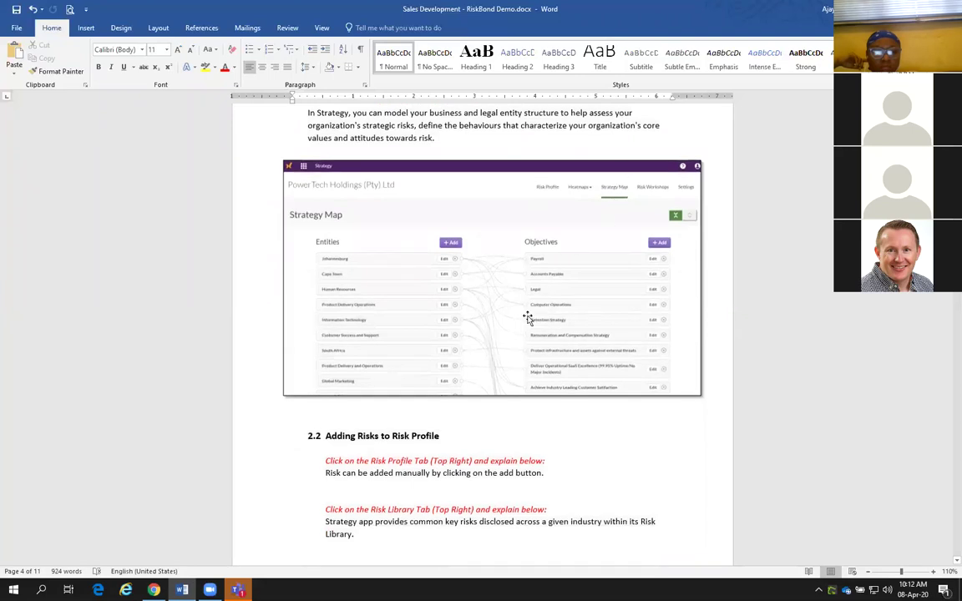
scroll(470, 312, down, 2)
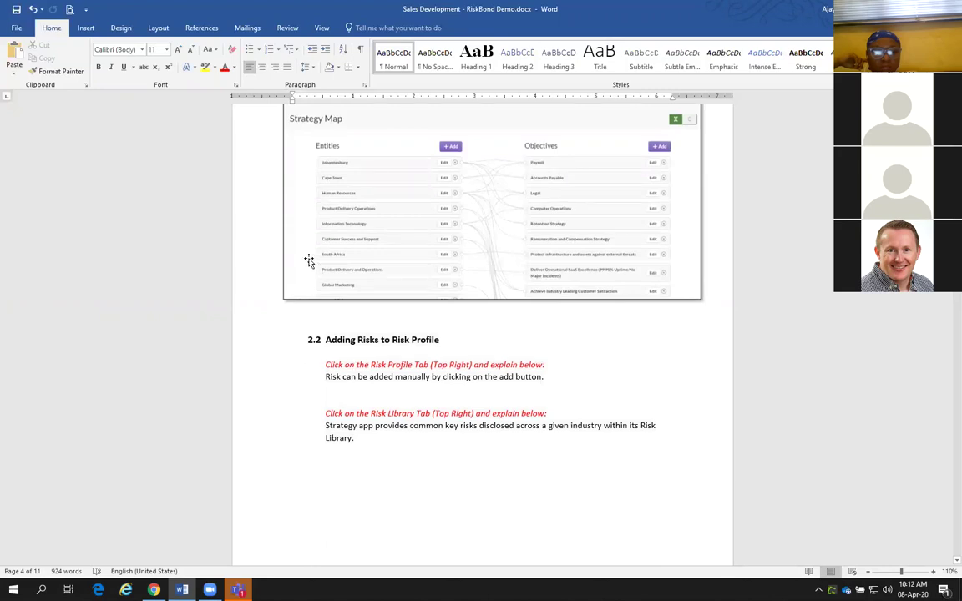
- Switch to the Strategy app in the browser and, from the Risk Profile, filter the Risk Library to the Financial Services - Banks and Lending industry
key(alt+Tab)
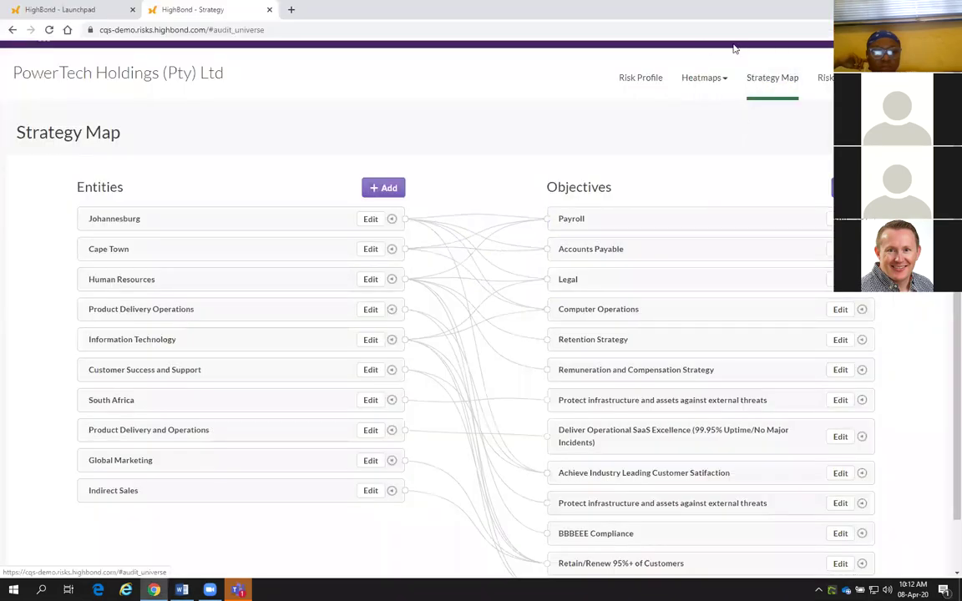
click(626, 80)
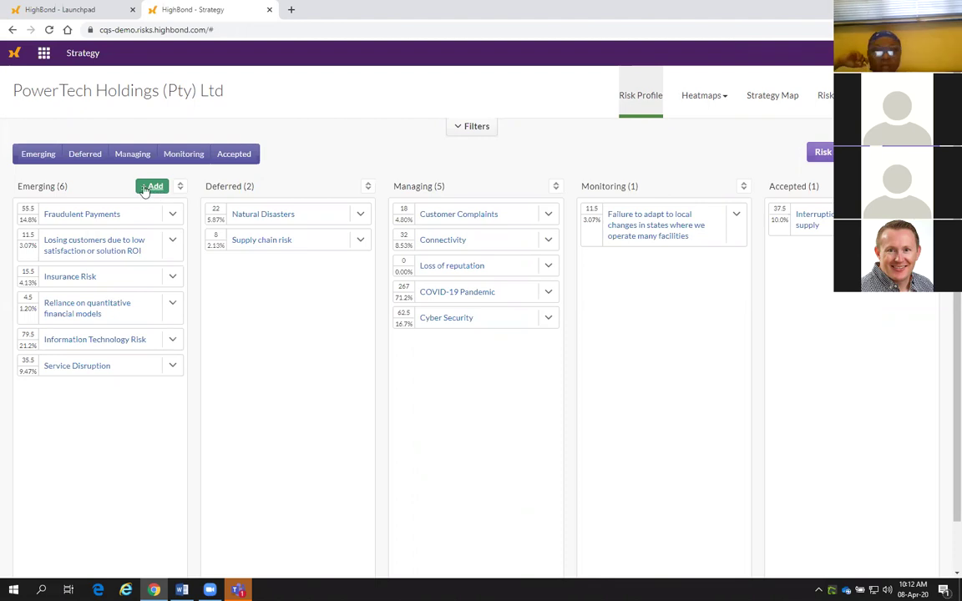
click(826, 154)
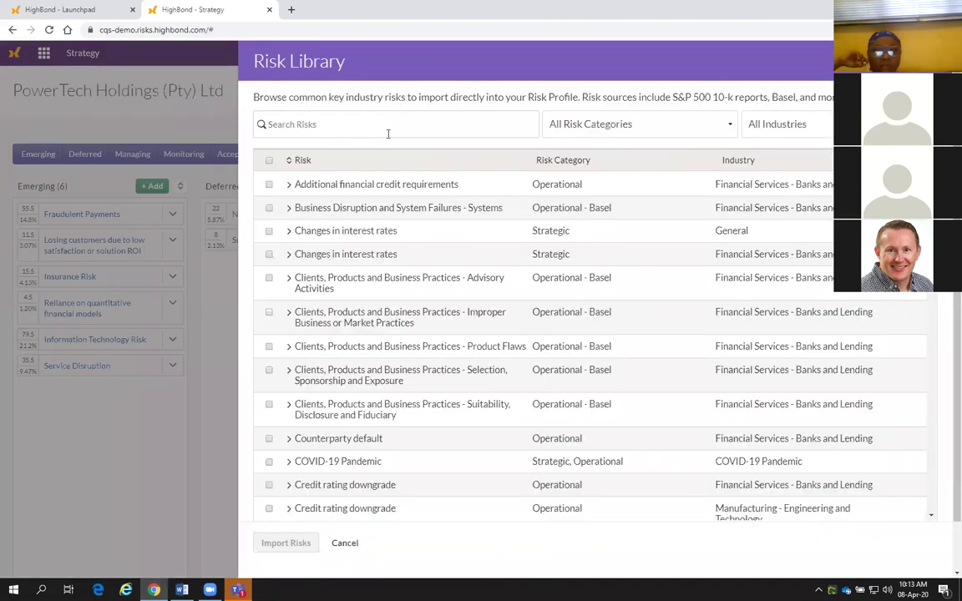
click(632, 126)
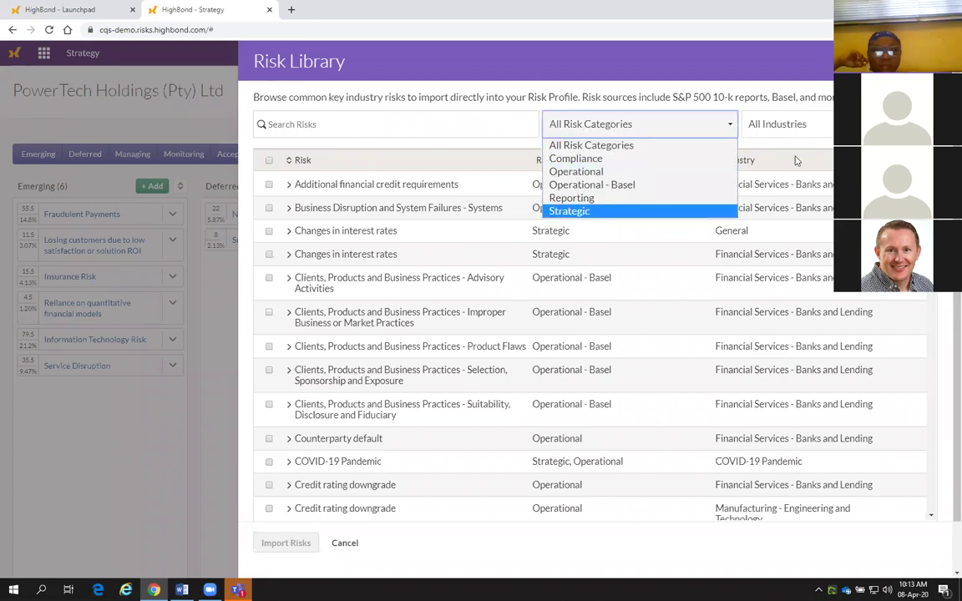
click(816, 129)
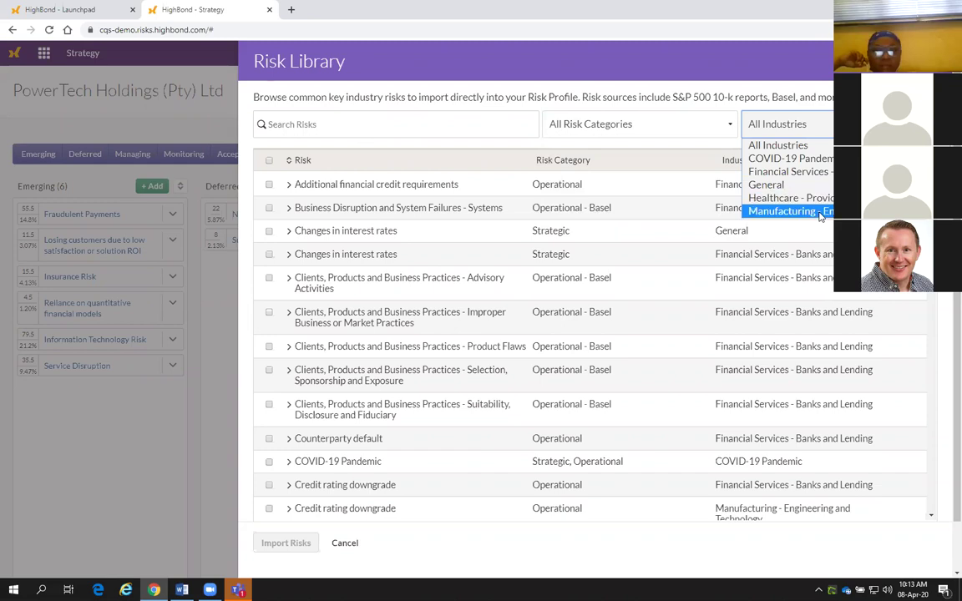
click(791, 171)
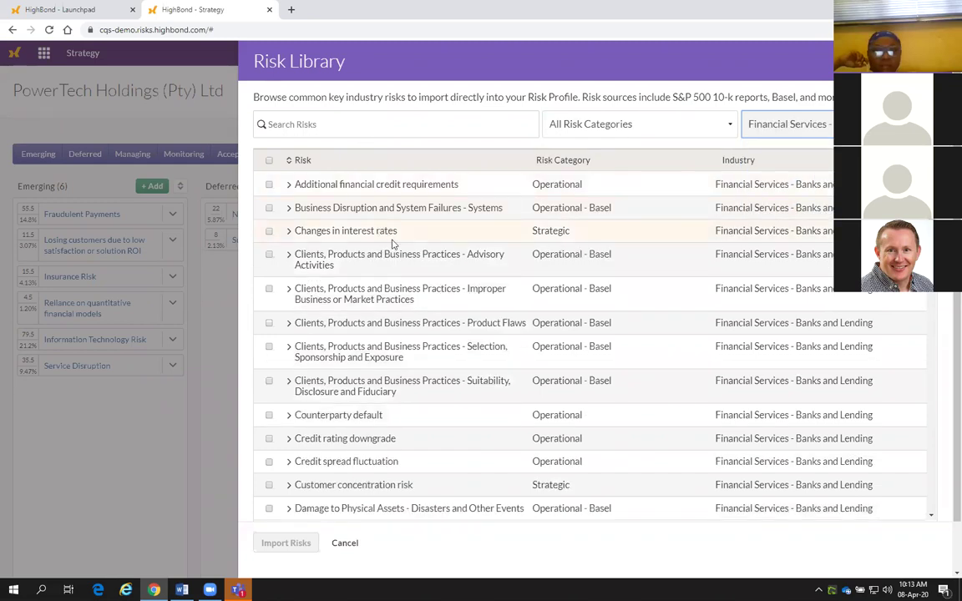
- Mark the Improper Business or Market Practices and Product Flaws risks of Clients, Products and Business Practices for import and leave the Risk Library
click(268, 289)
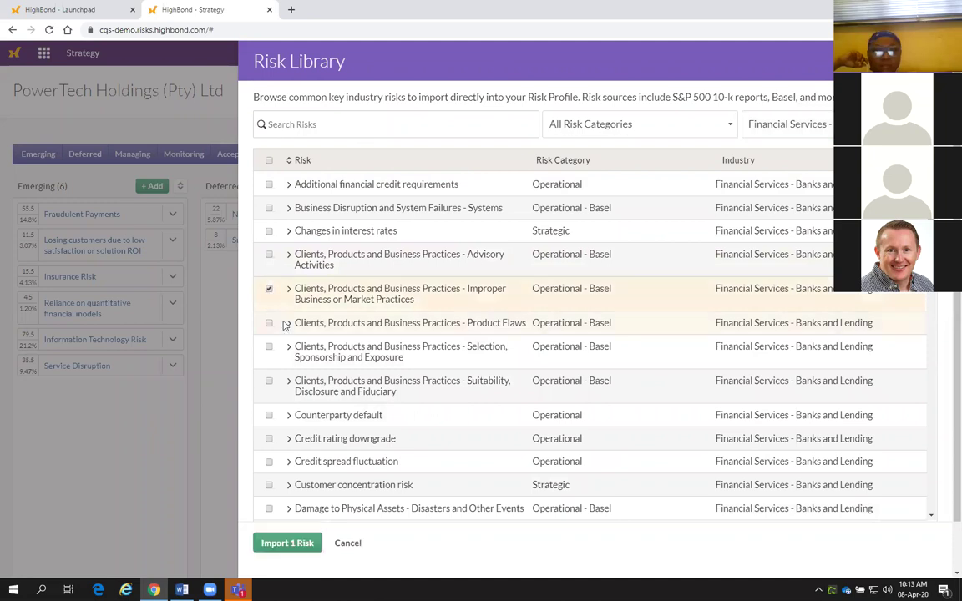
click(268, 325)
click(289, 543)
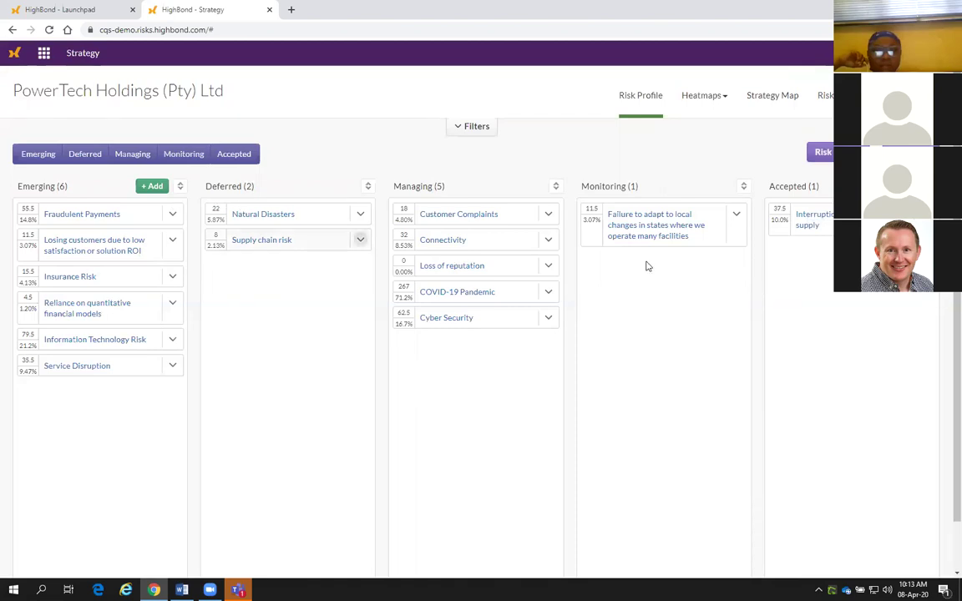
- Reopen the Risk Library, filter it to the COVID-19 Pandemic industry and close the library without importing
click(819, 155)
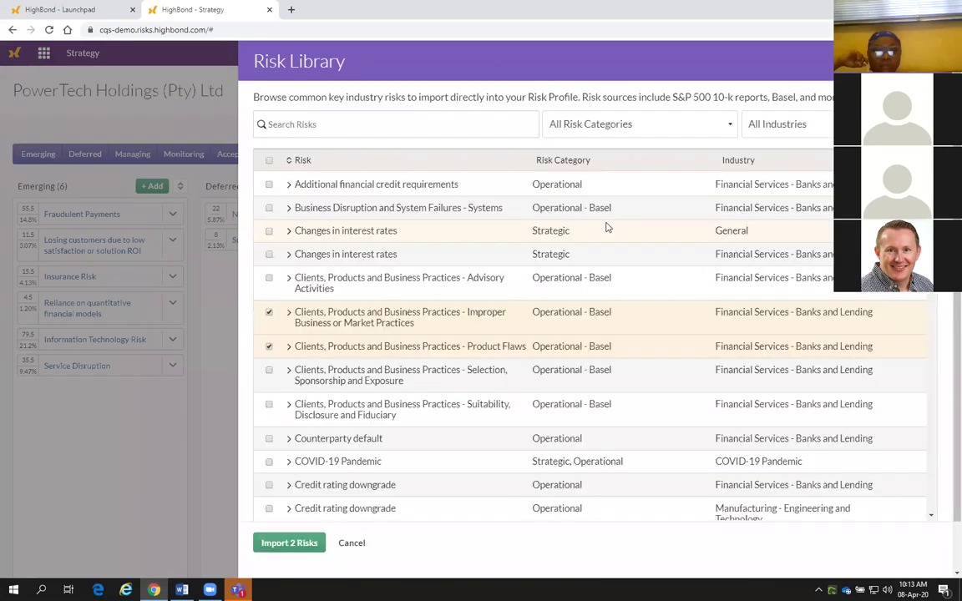
click(679, 131)
click(681, 129)
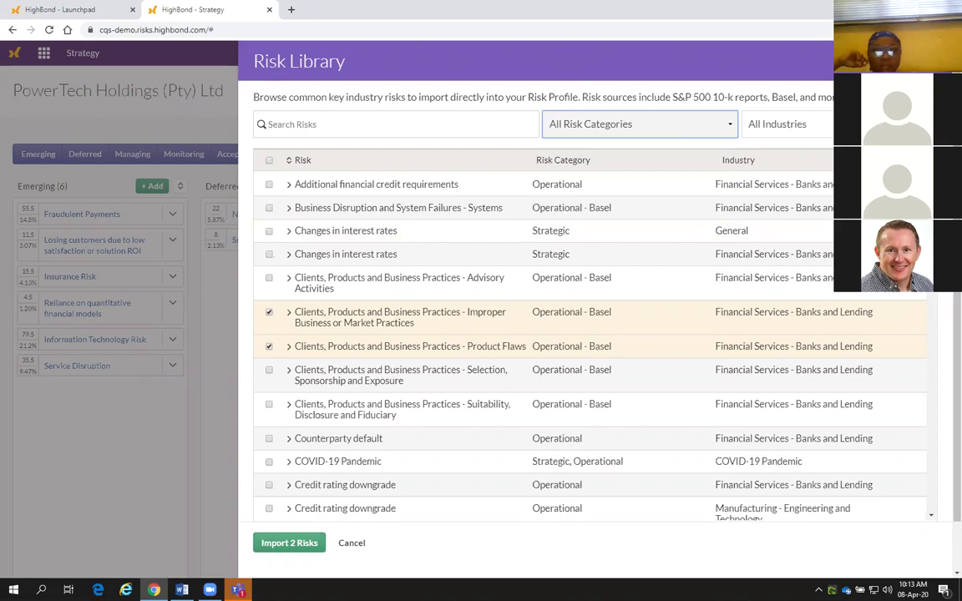
click(776, 125)
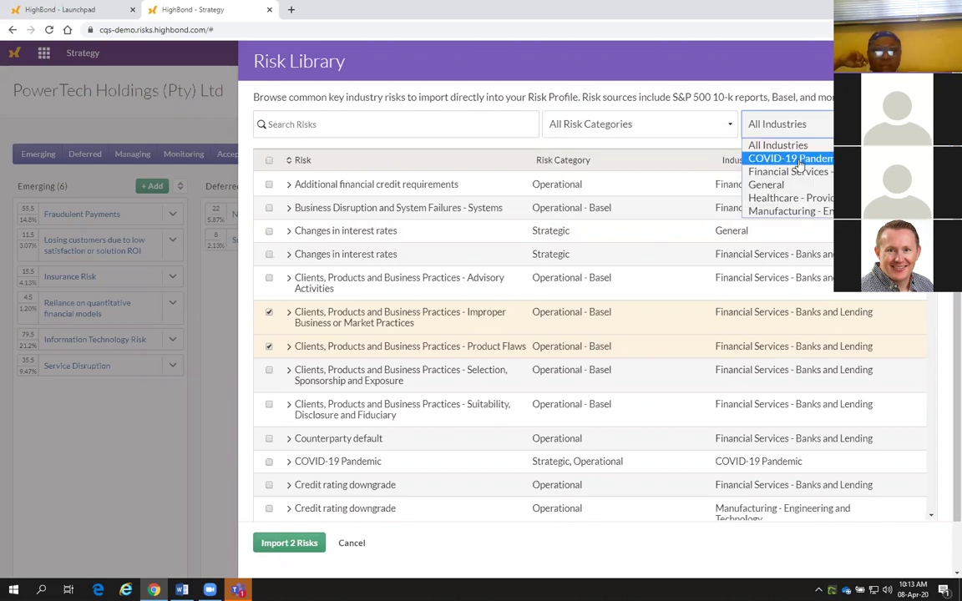
click(721, 144)
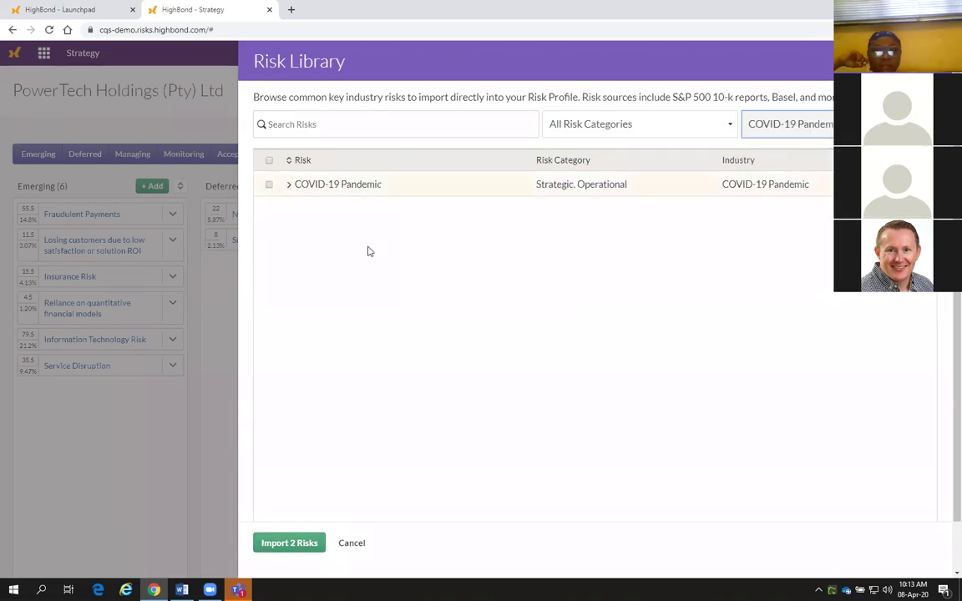
key(Escape)
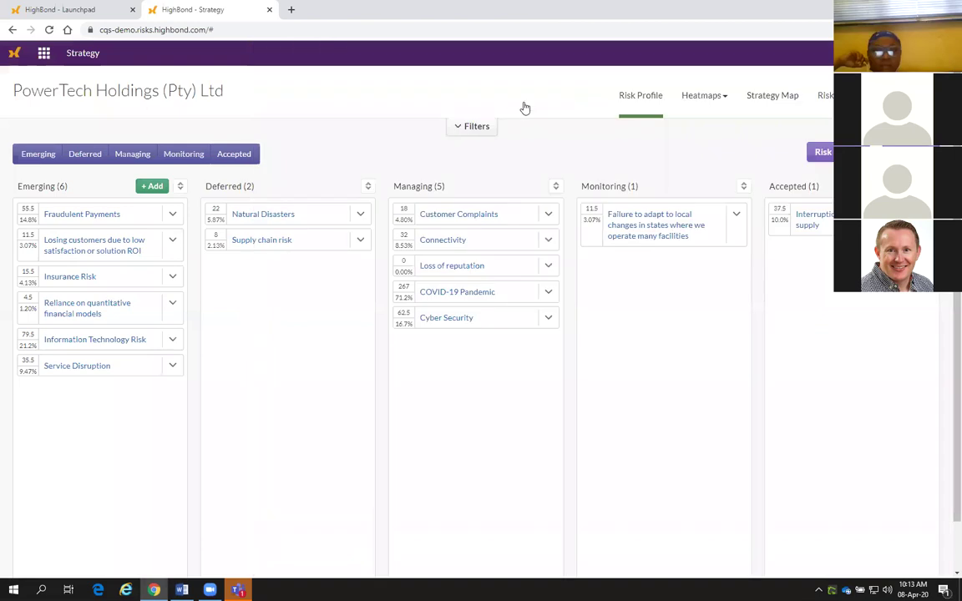
- Open the COVID-19 Pandemic risk in the Managing column, examine its objectives and entity assessment scores, and close the risk
click(438, 297)
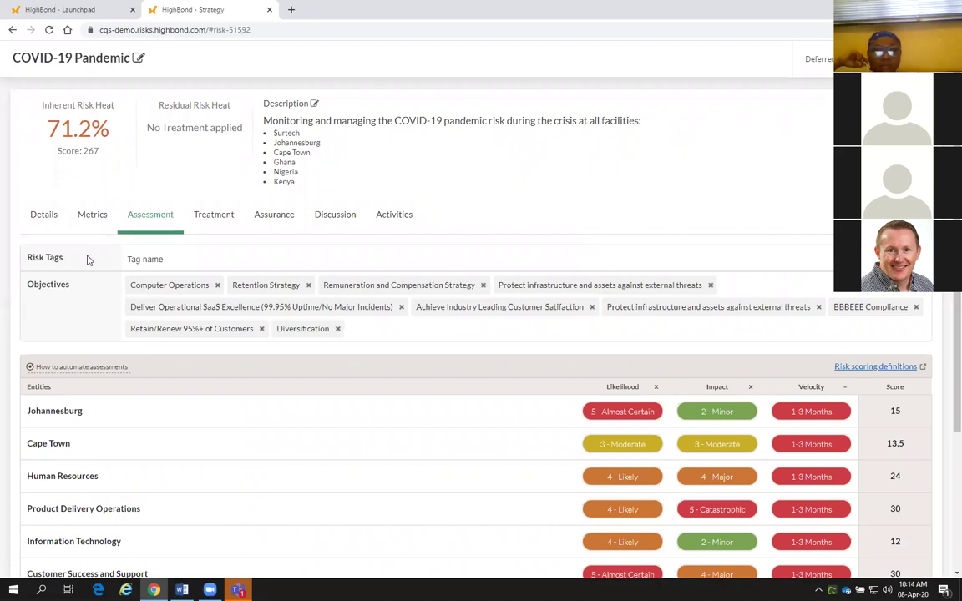
scroll(120, 372, down, 1)
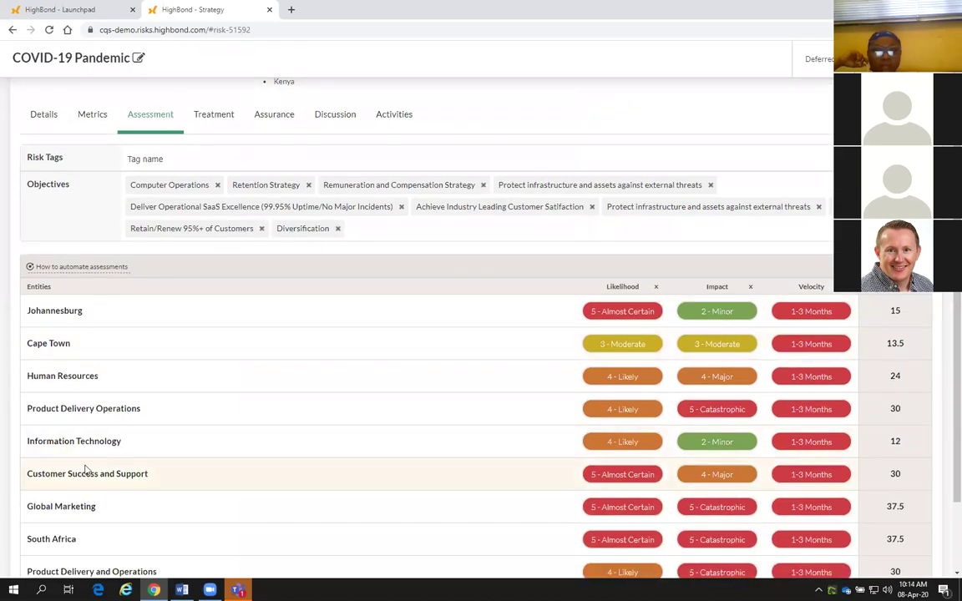
scroll(98, 421, up, 1)
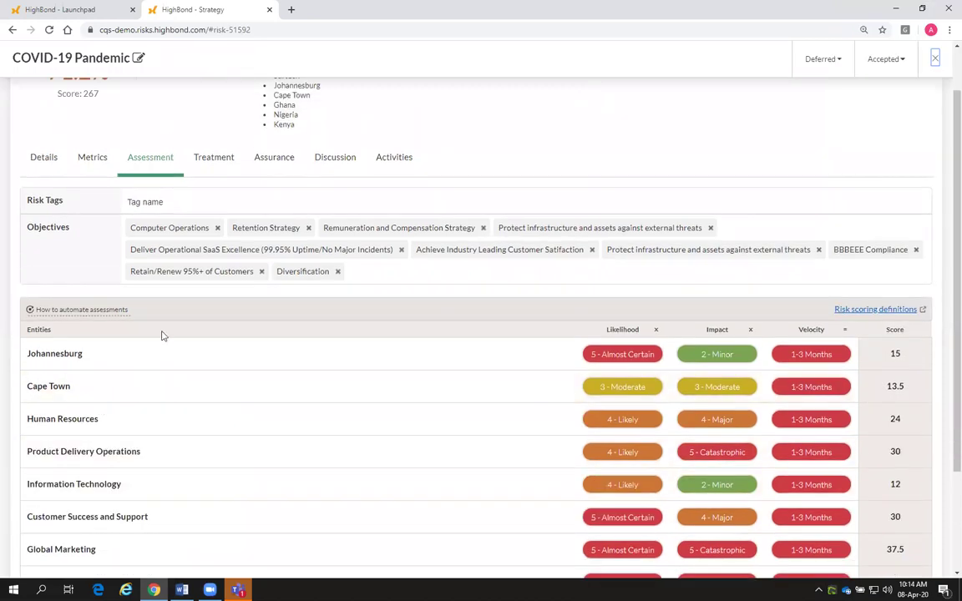
scroll(163, 336, down, 1)
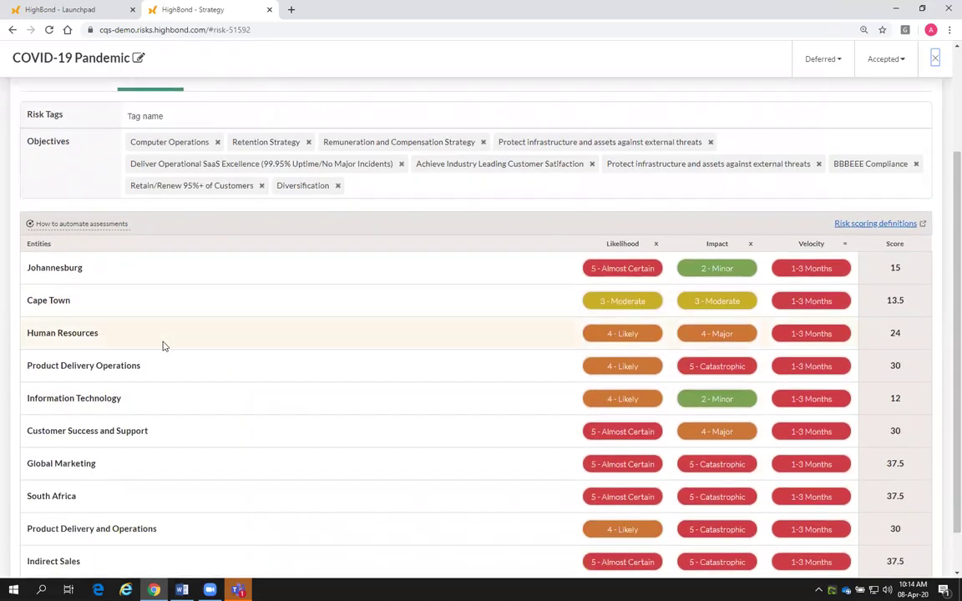
scroll(163, 345, up, 2)
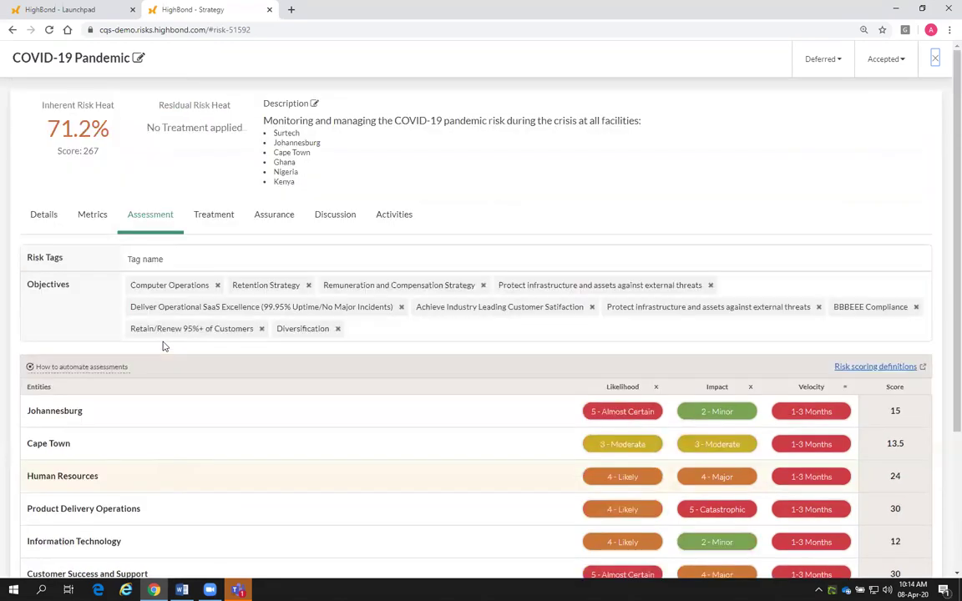
click(935, 57)
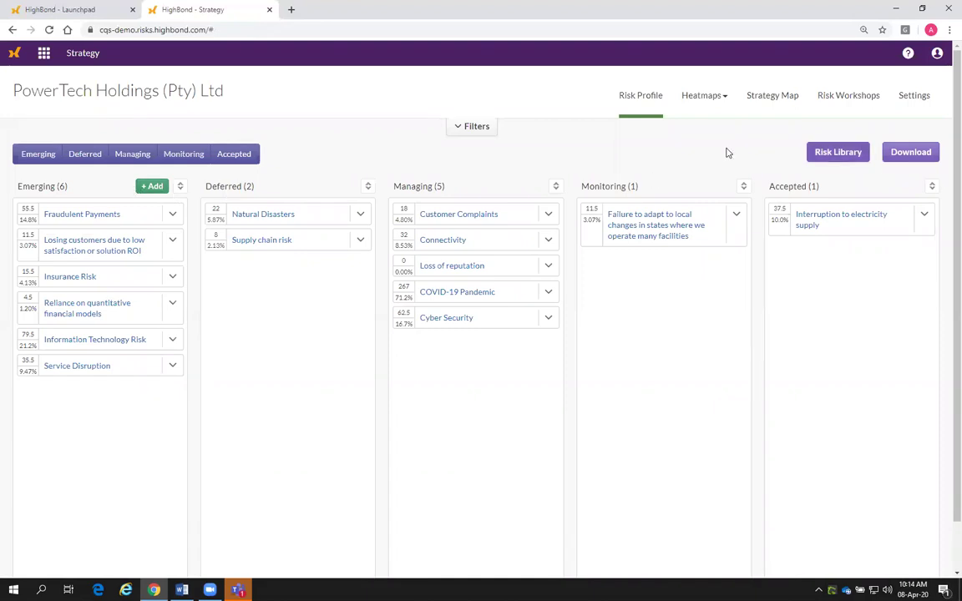
- Switch to the Word document and read on from section 2.2 to section 2.3 Defining Risk Attributes
click(182, 584)
scroll(297, 309, down, 2)
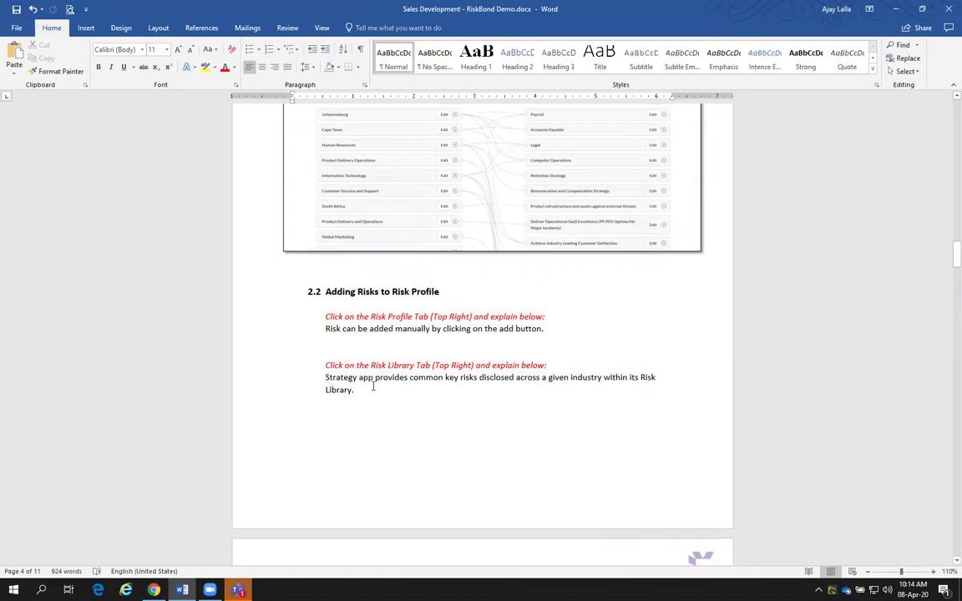
scroll(390, 386, down, 1)
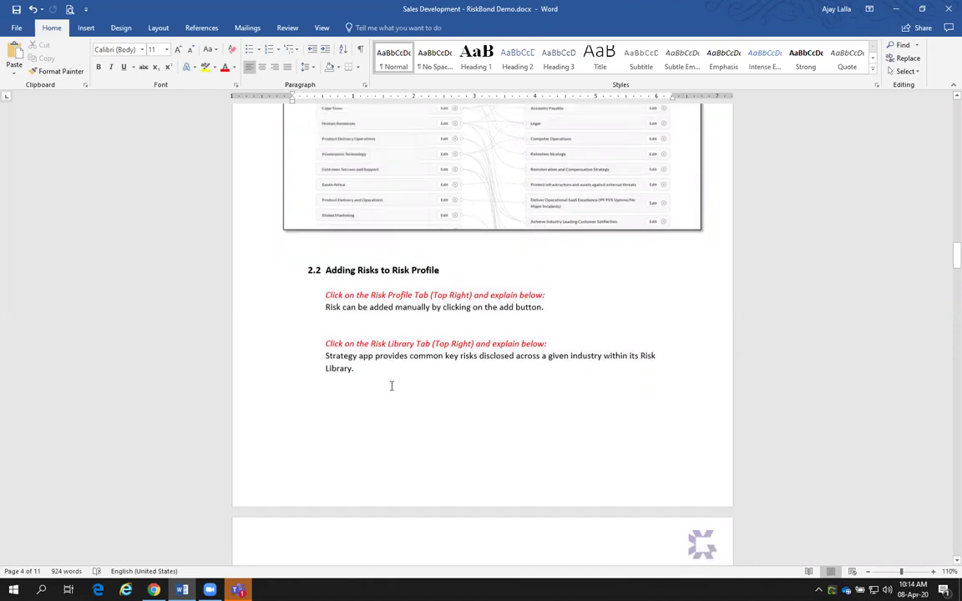
scroll(390, 386, down, 4)
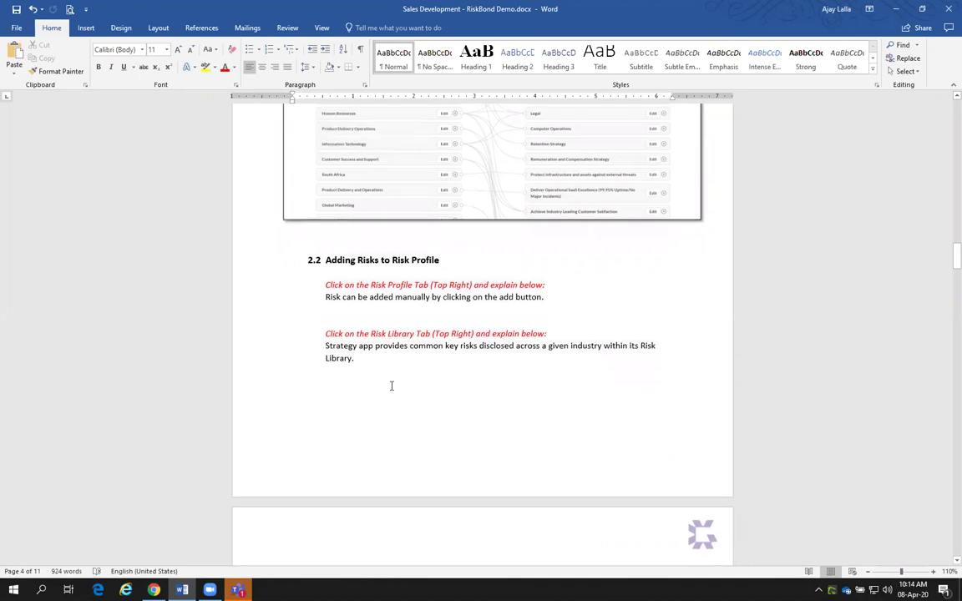
scroll(392, 391, down, 6)
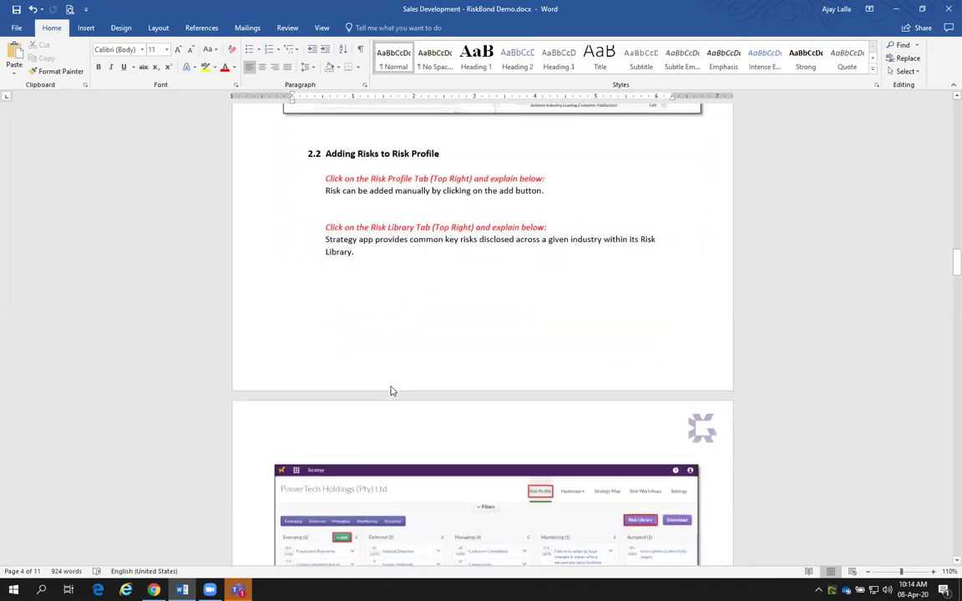
scroll(389, 387, down, 3)
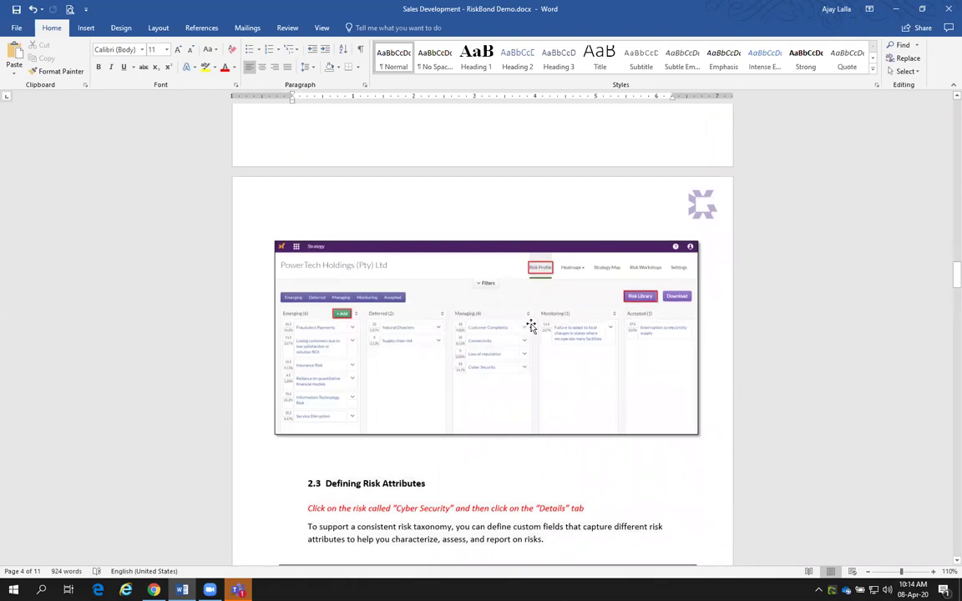
scroll(527, 326, down, 1)
scroll(528, 325, down, 6)
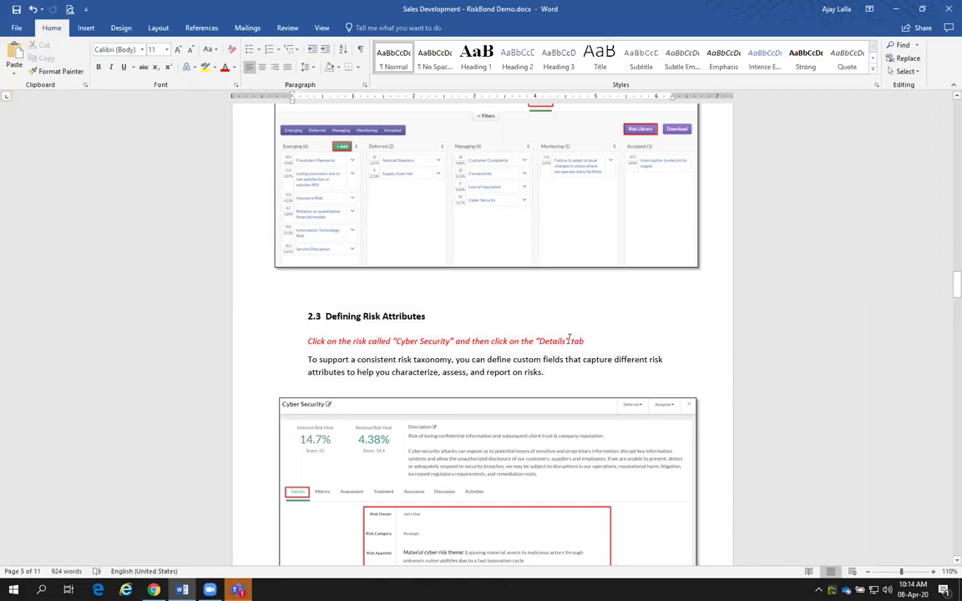
- Switch to HighBond Strategy and open the details of the Cyber Security risk in the Managing column
key(alt+Tab)
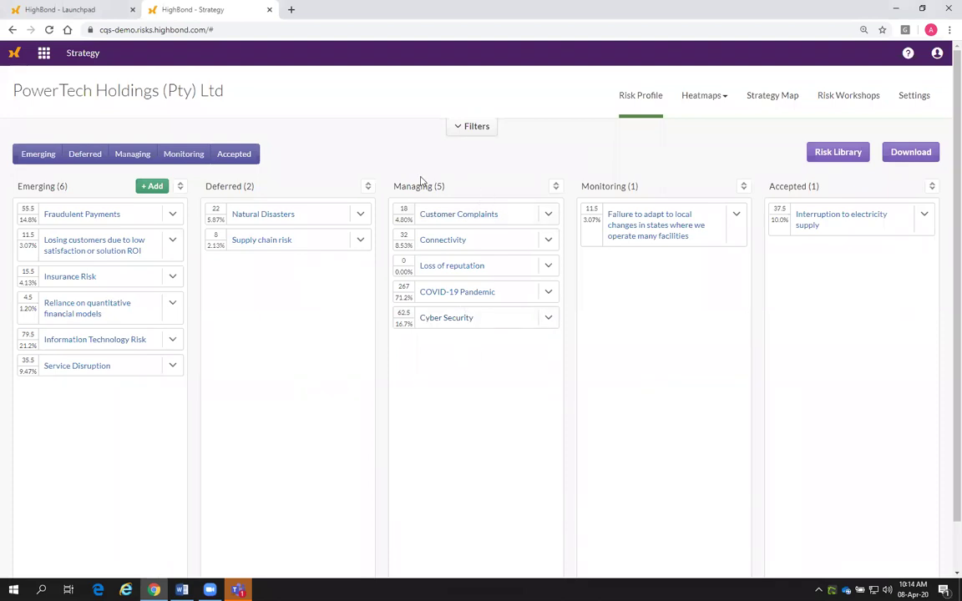
click(441, 323)
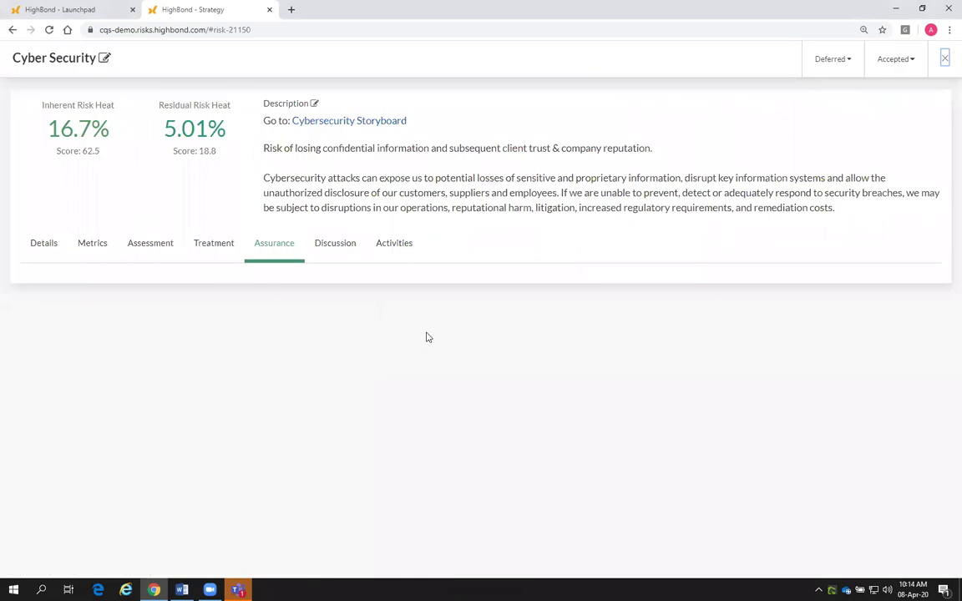
click(44, 243)
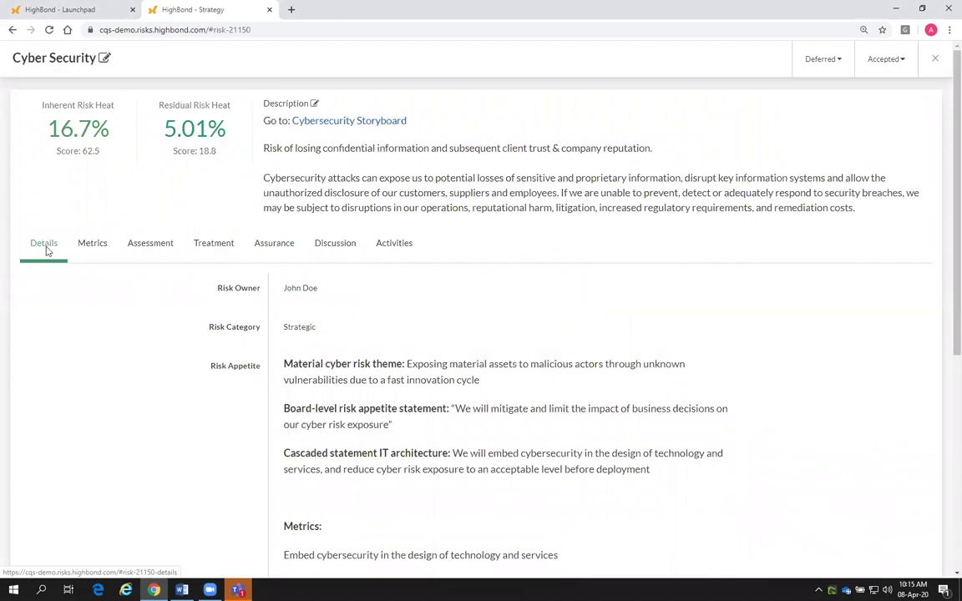
- Switch to the Word demo script and read the custom field explanation in section 2.3 Defining Risk Attributes
key(alt+Tab)
scroll(355, 287, down, 1)
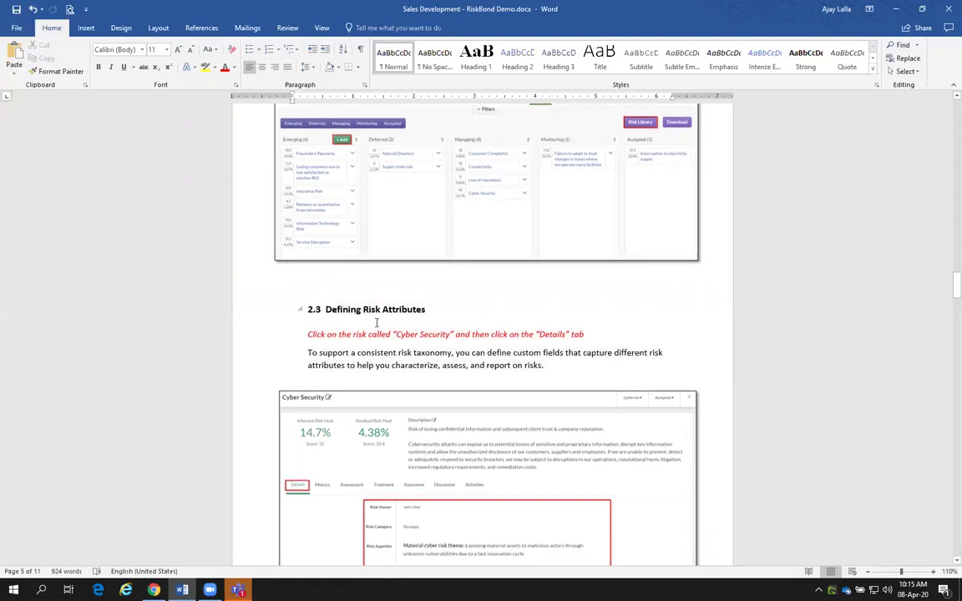
scroll(360, 325, down, 2)
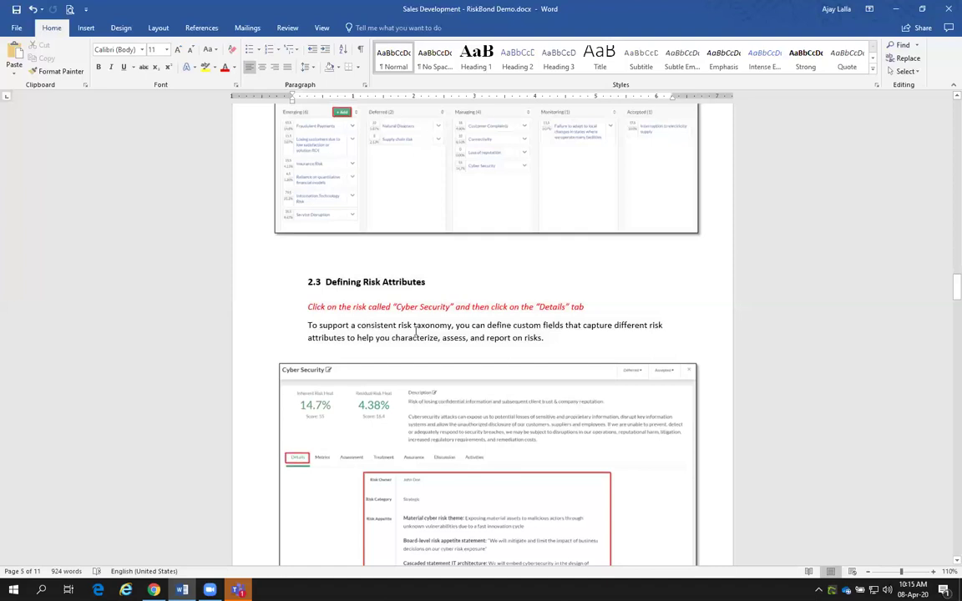
- Return to HighBond and examine the Cyber Security risk's owner, category, appetite, cause and impact attributes
key(alt+Tab)
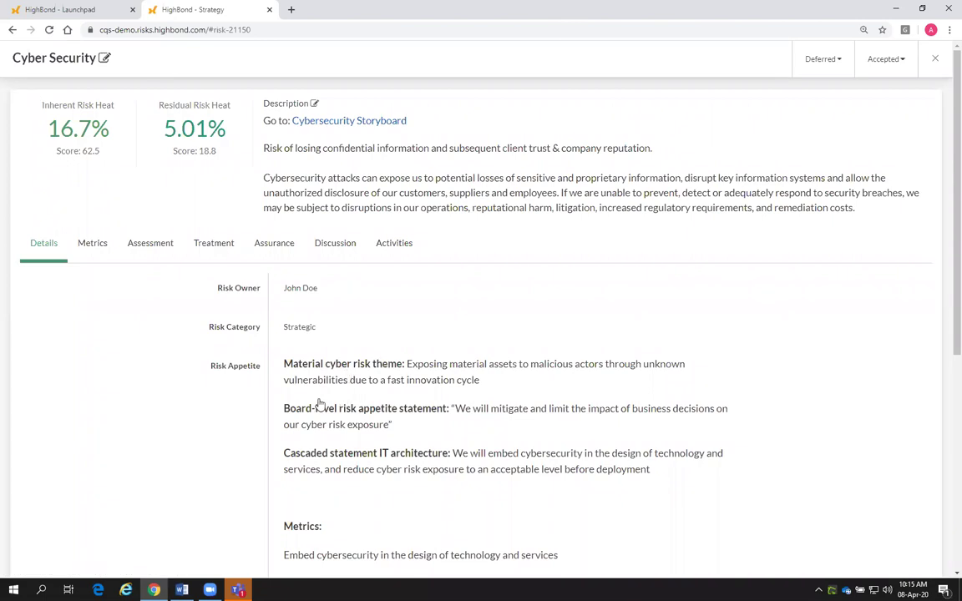
scroll(330, 409, down, 1)
scroll(334, 412, down, 1)
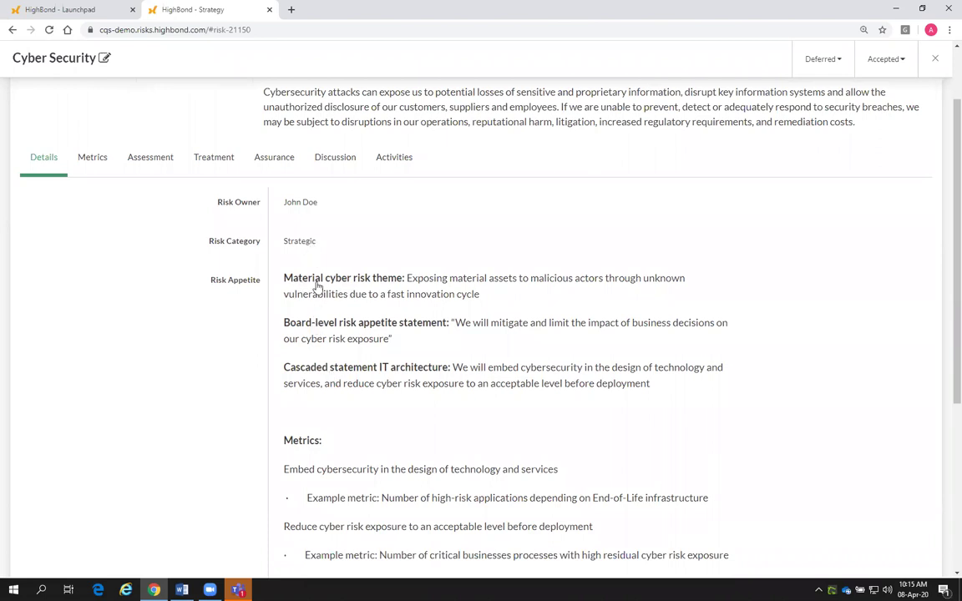
scroll(317, 287, down, 4)
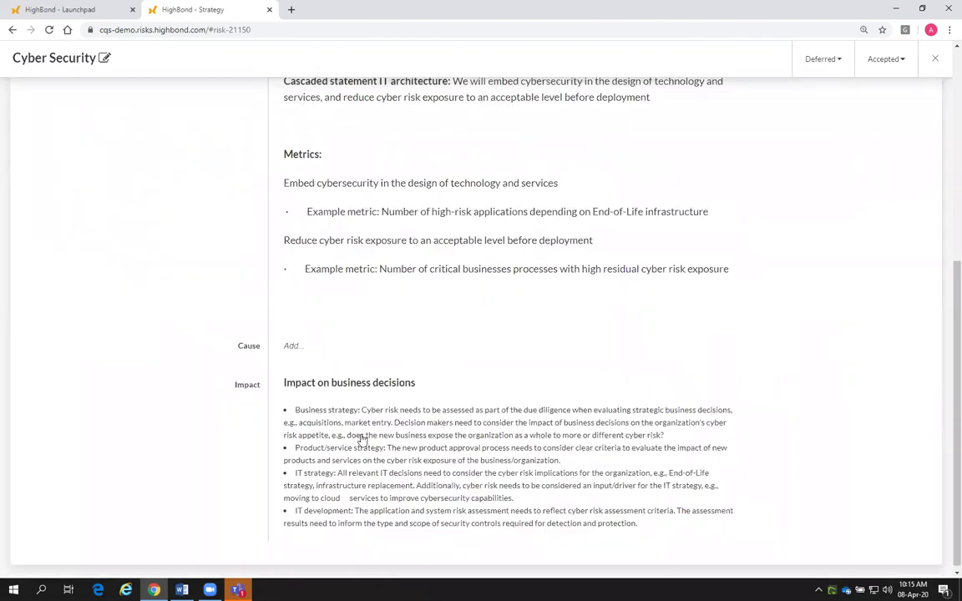
scroll(362, 440, up, 4)
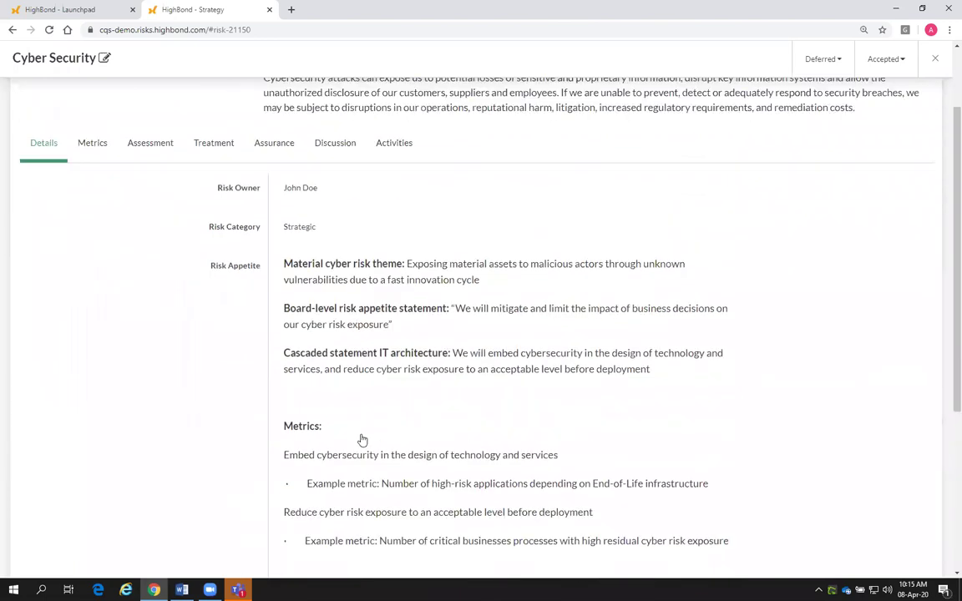
scroll(361, 440, up, 2)
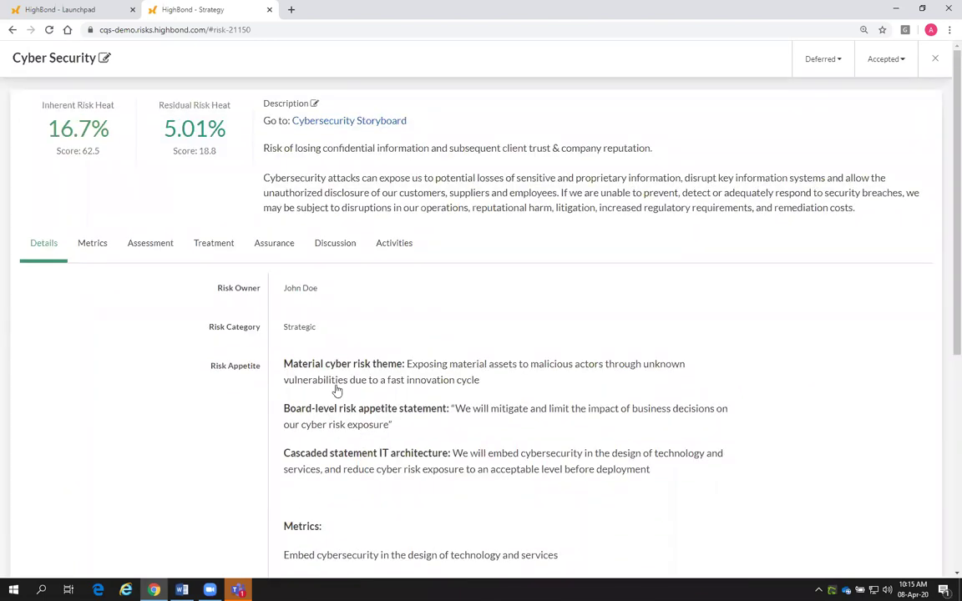
- Switch to the Word document and read on from section 2.3 to section 3.1 Assess Inherent Risk
key(alt+Tab)
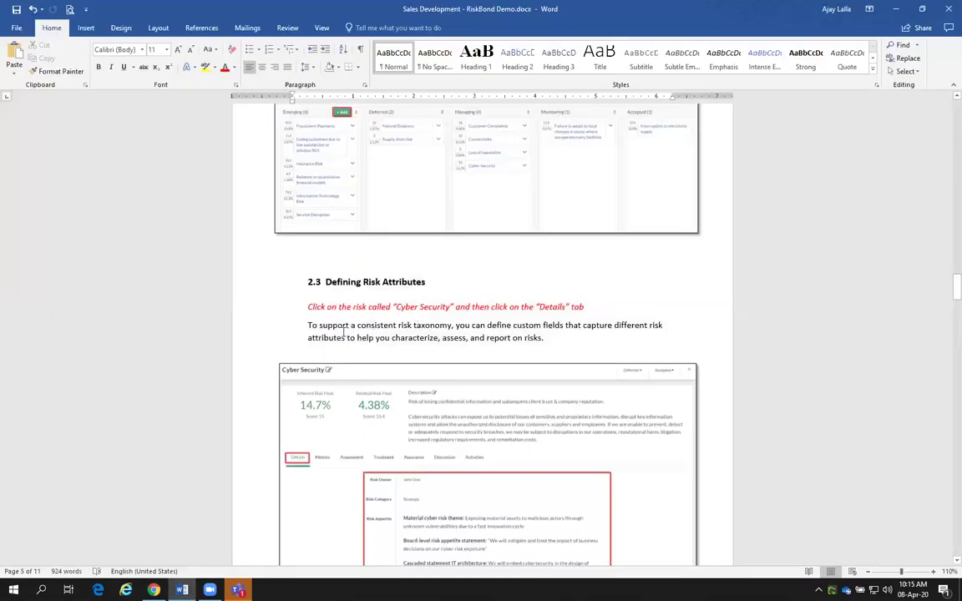
scroll(384, 330, down, 3)
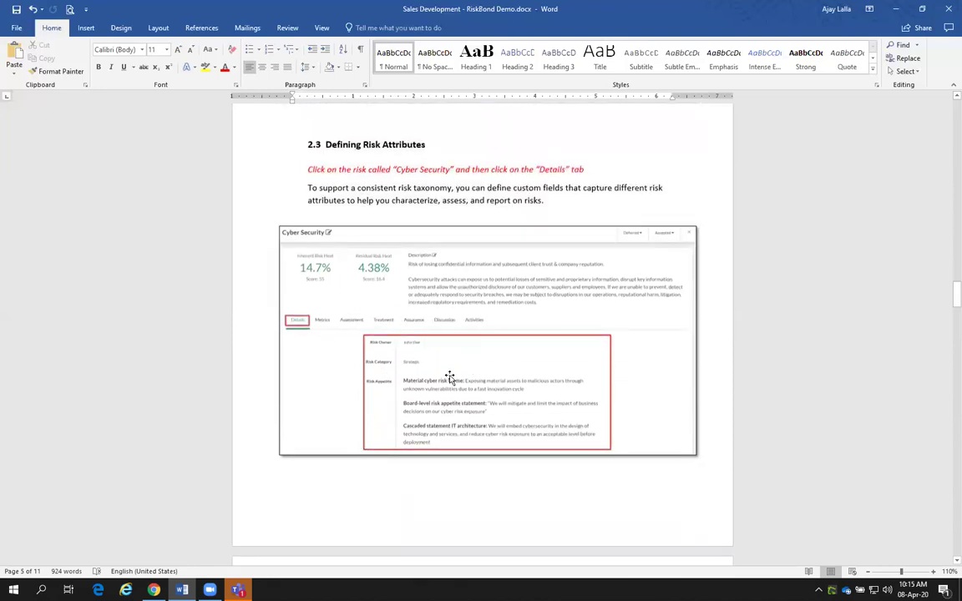
scroll(449, 375, down, 5)
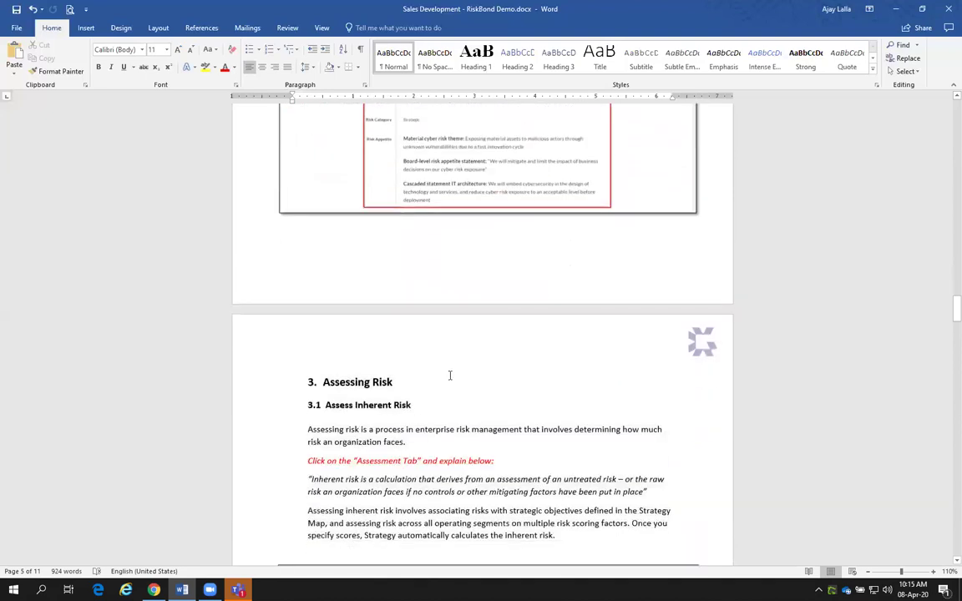
scroll(450, 376, up, 4)
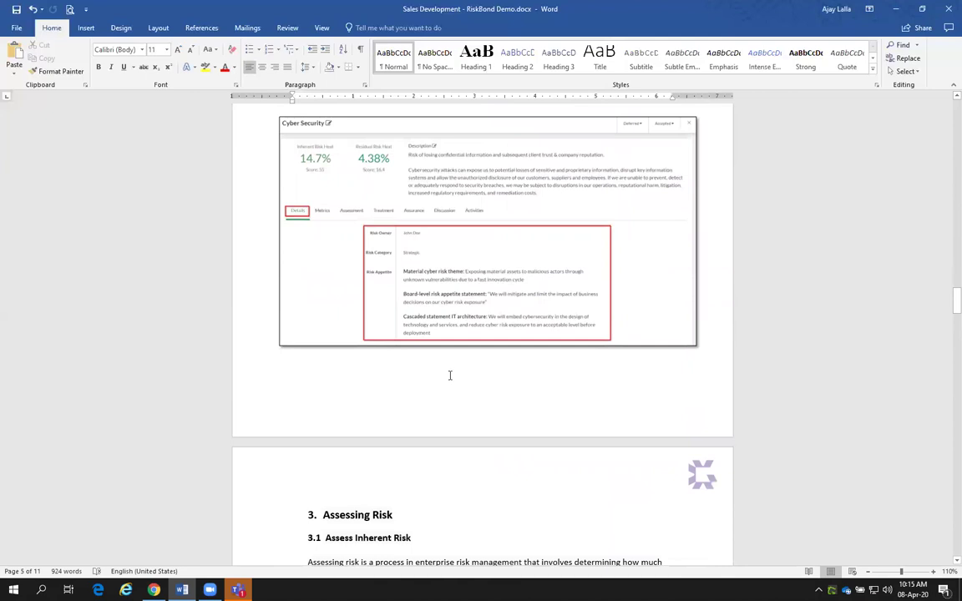
scroll(449, 376, down, 5)
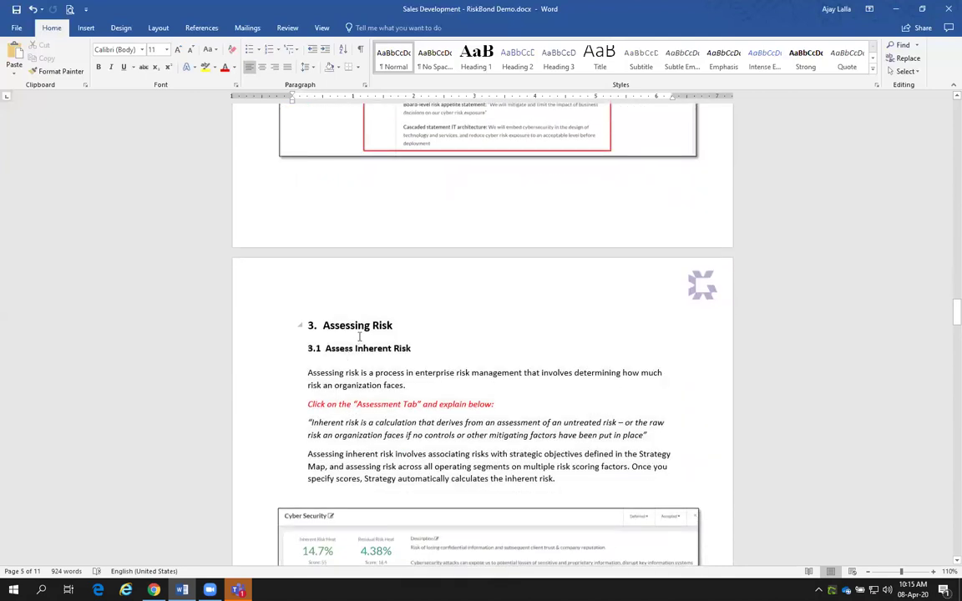
scroll(359, 336, down, 1)
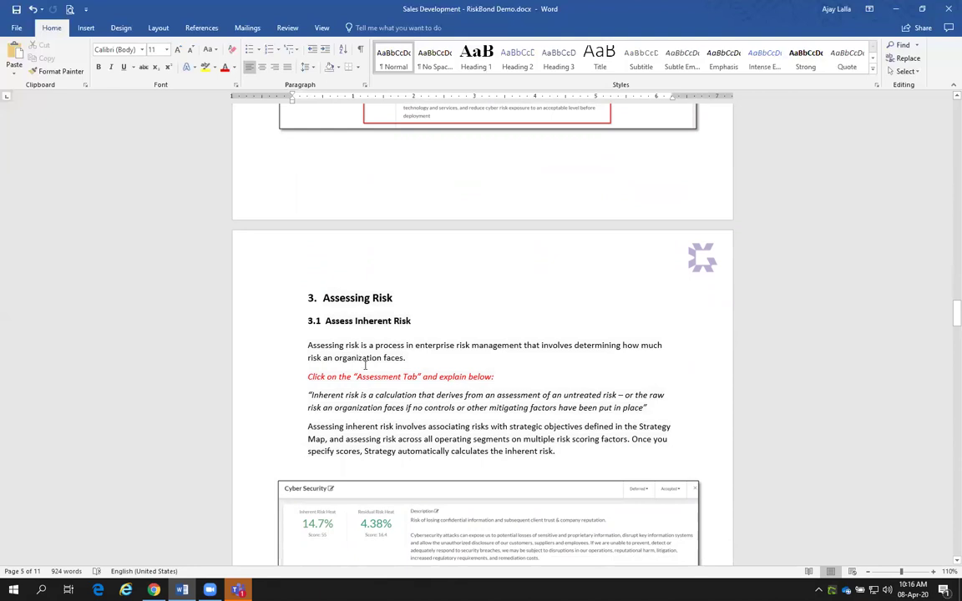
scroll(346, 383, down, 1)
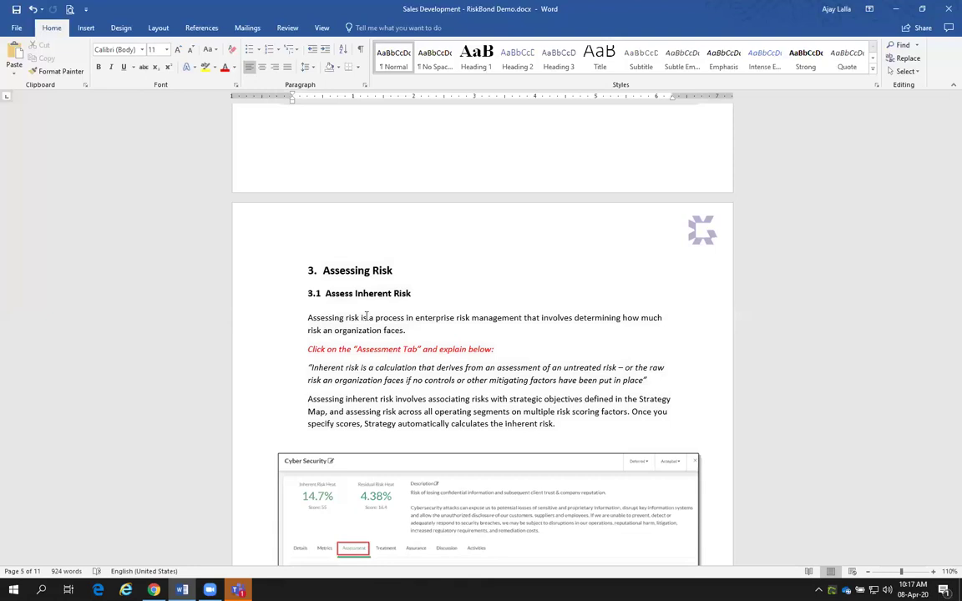
- In HighBond, open the Cyber Security assessment and view the impact rating options for Information Technology without changing the score
key(alt+Tab)
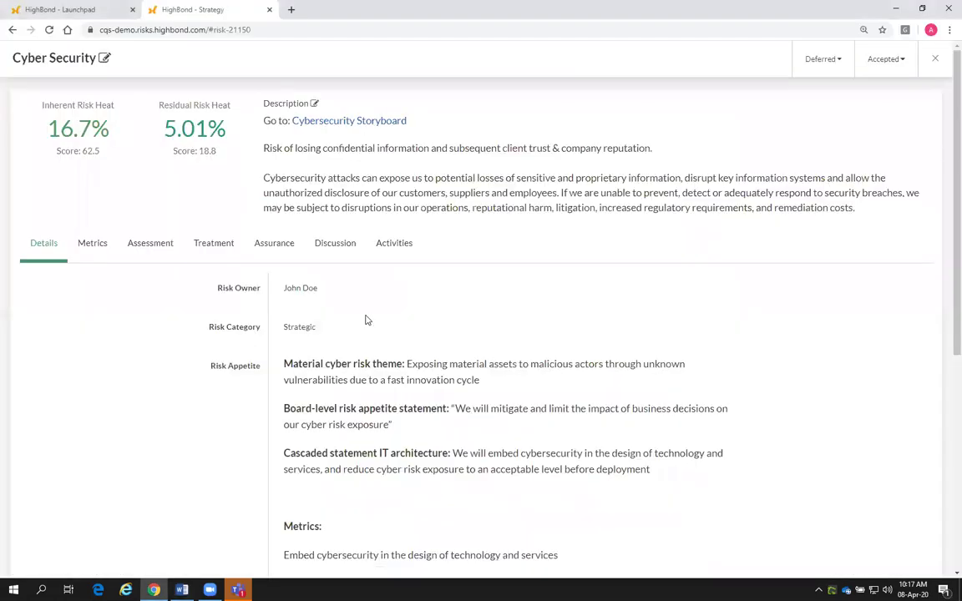
click(144, 248)
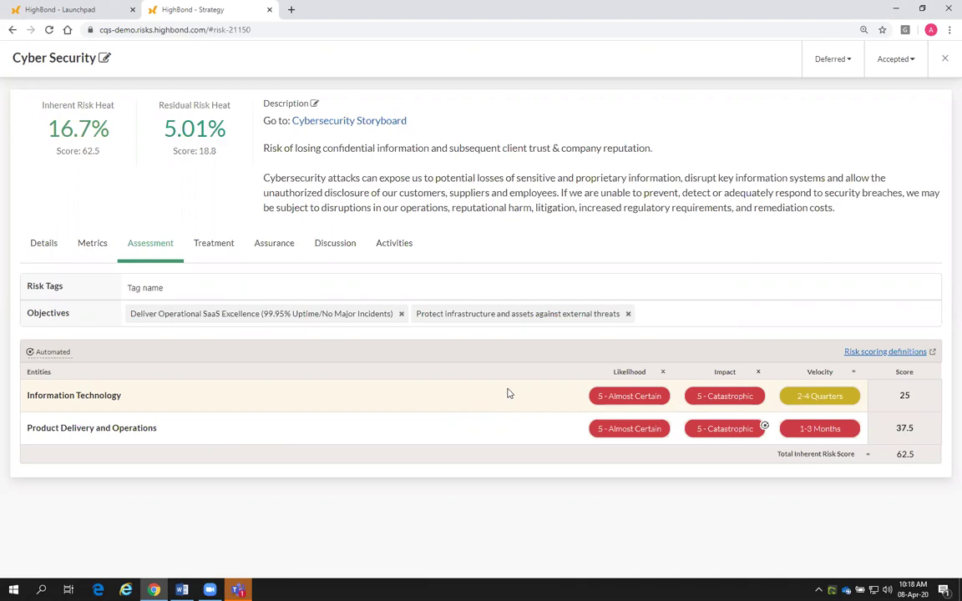
click(710, 398)
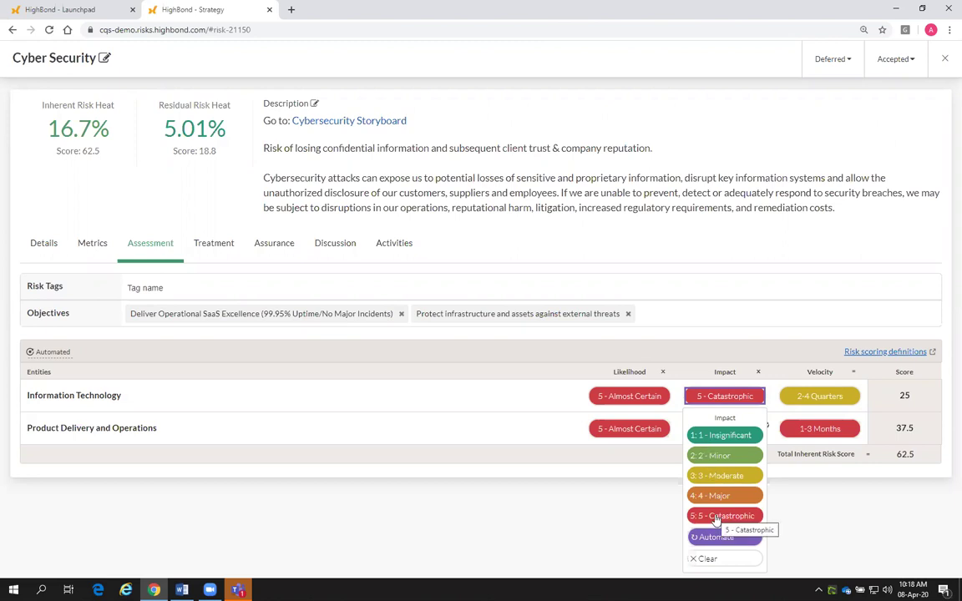
click(595, 519)
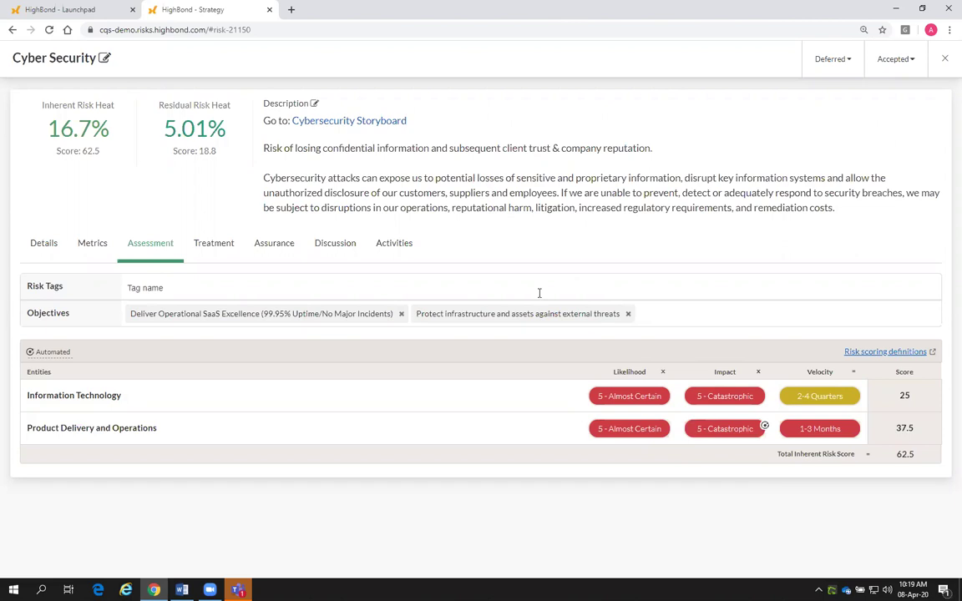
- Switch to the Word document and read the inherent risk explanation and example in section 3.1
mouse_move(182, 589)
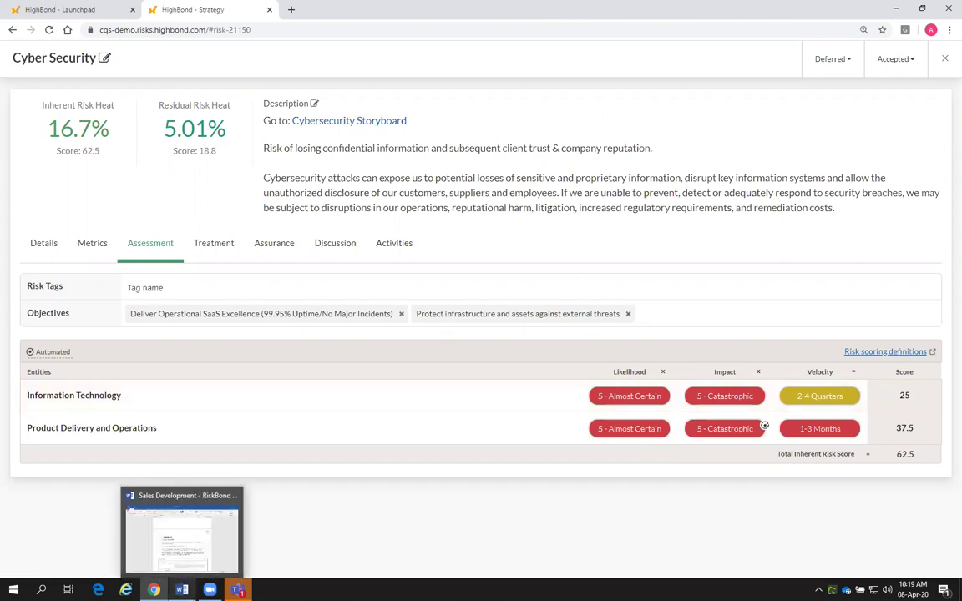
click(184, 542)
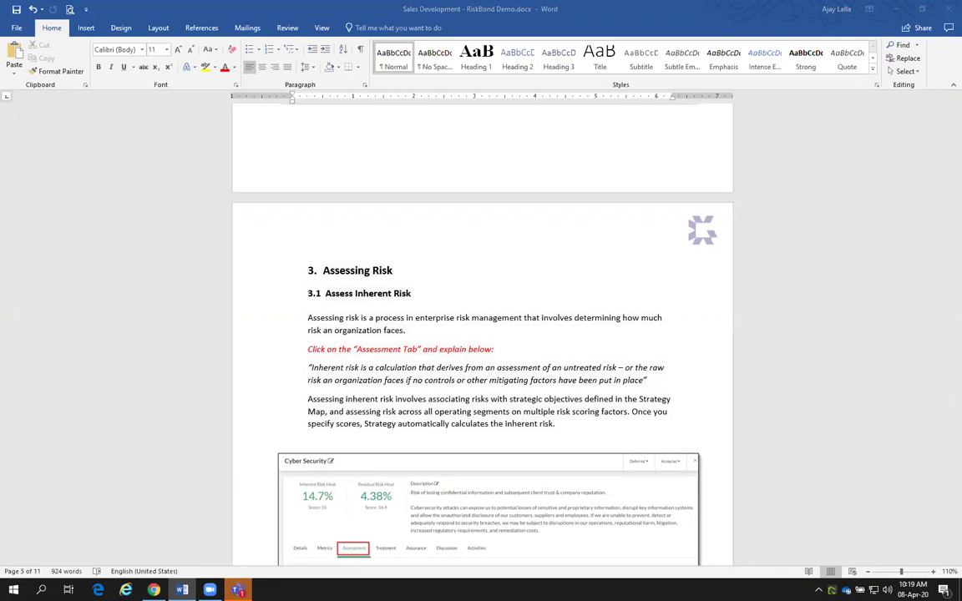
scroll(384, 284, down, 1)
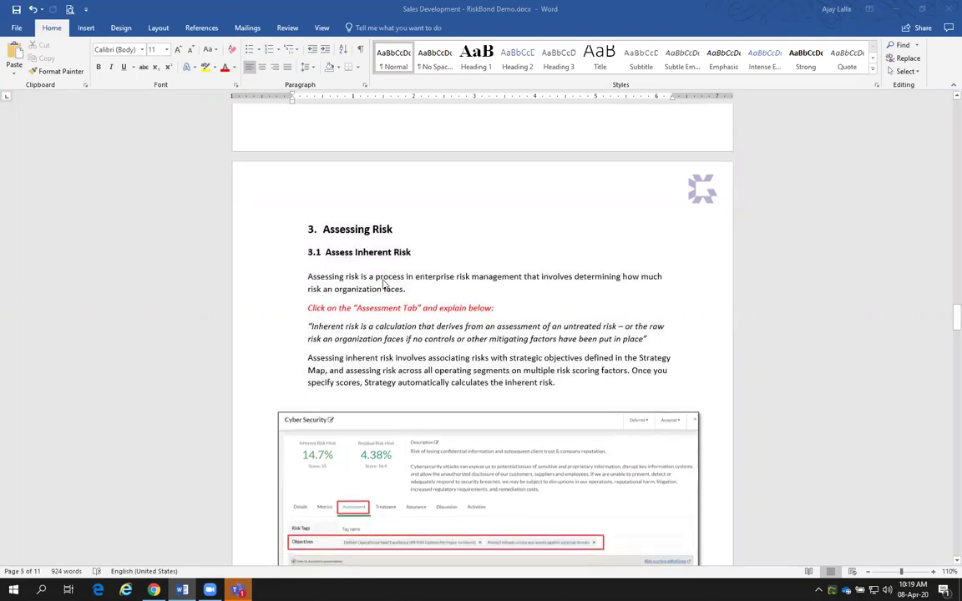
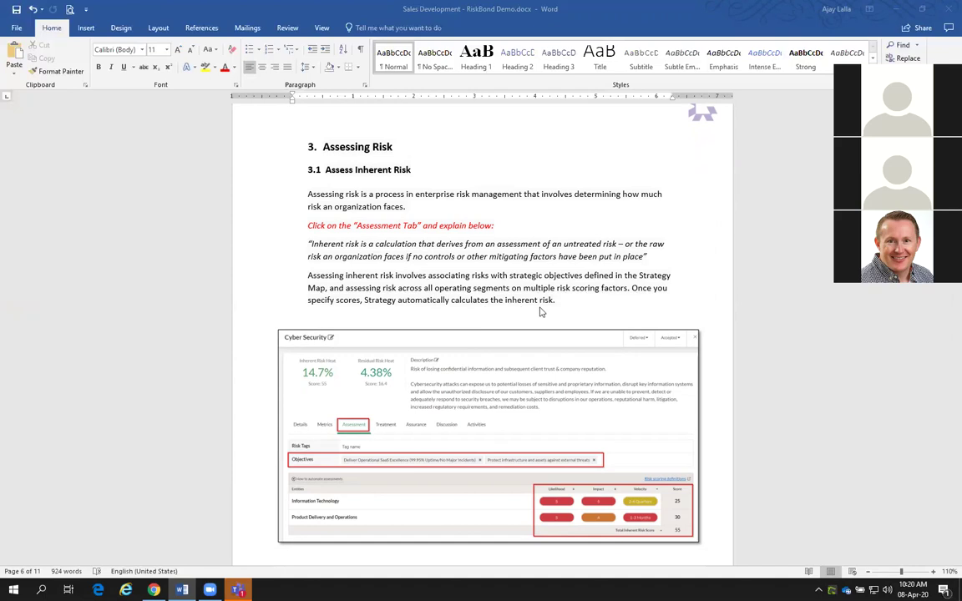
- Return to HighBond, close the Cyber Security risk and examine the links between entities and objectives in the Strategy Map
key(alt+Tab)
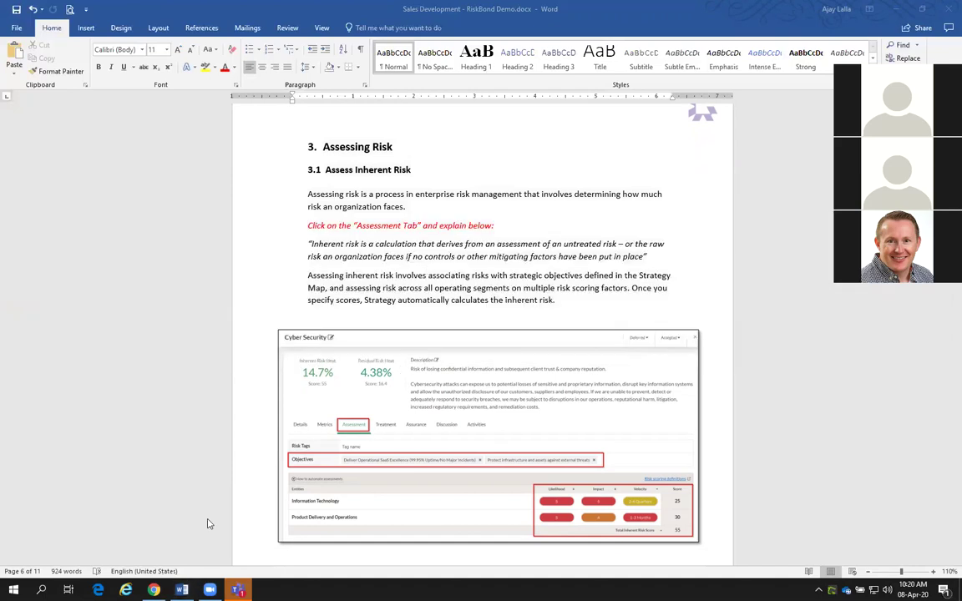
key(alt+Tab)
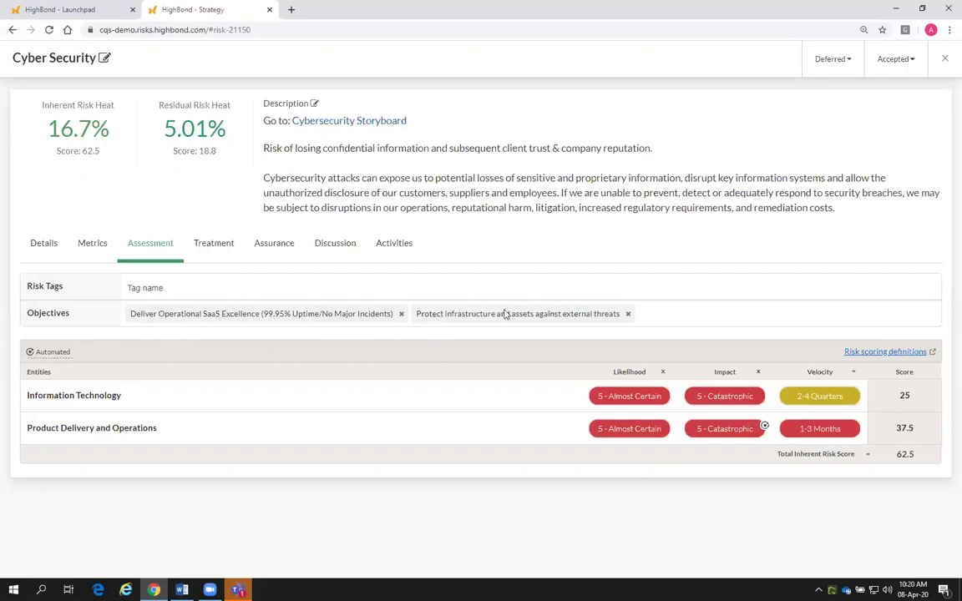
click(944, 59)
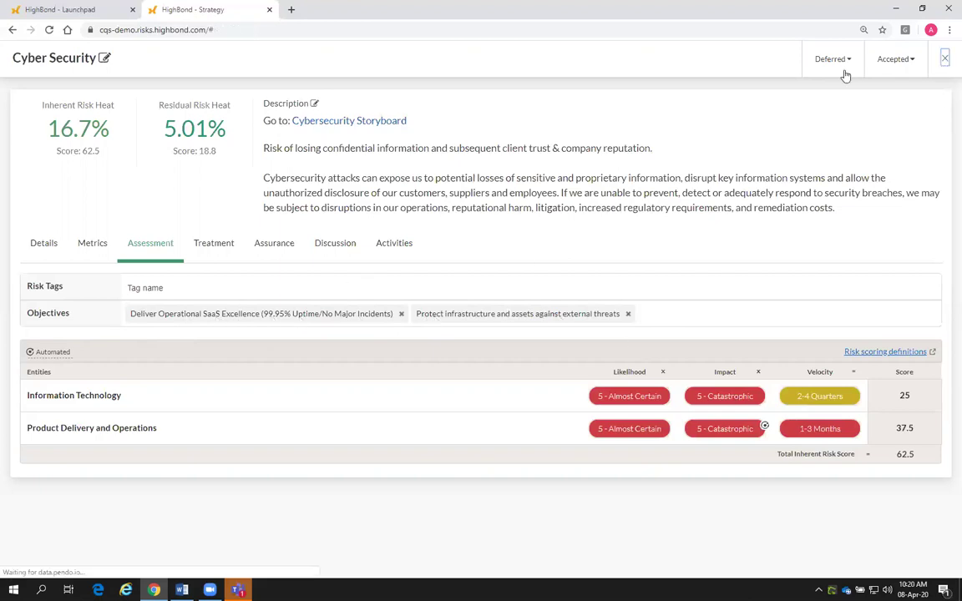
click(779, 94)
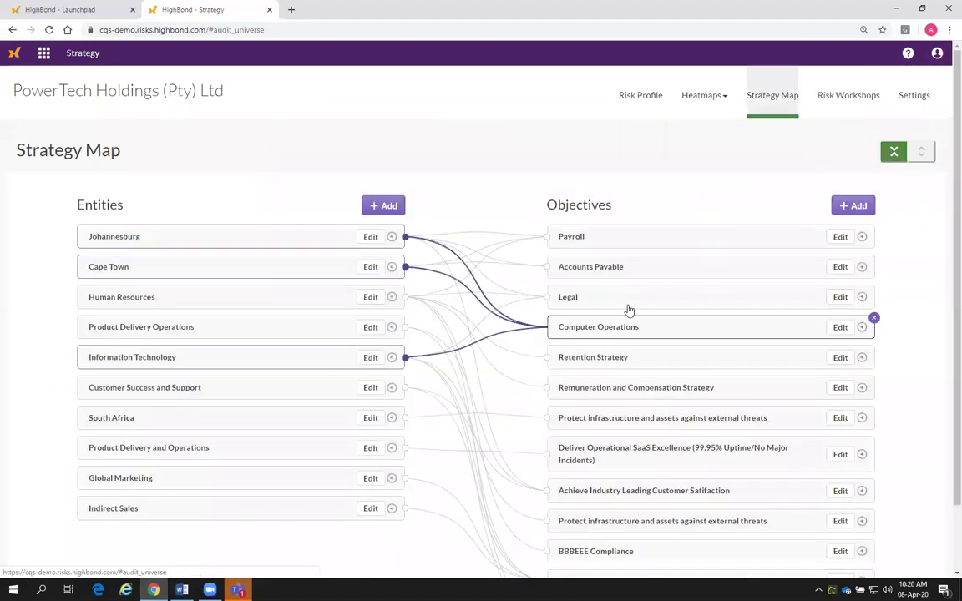
scroll(628, 311, down, 1)
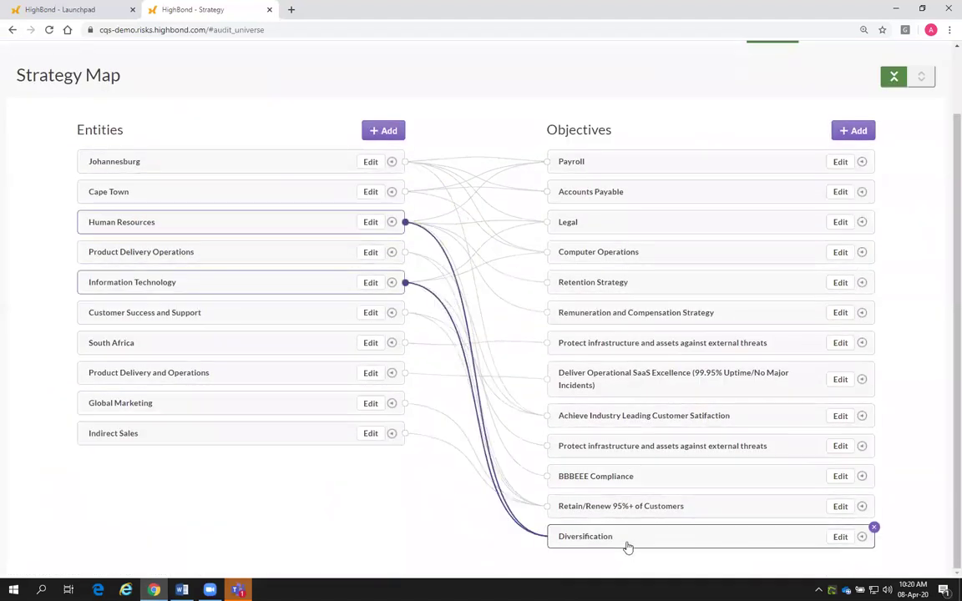
scroll(672, 294, up, 1)
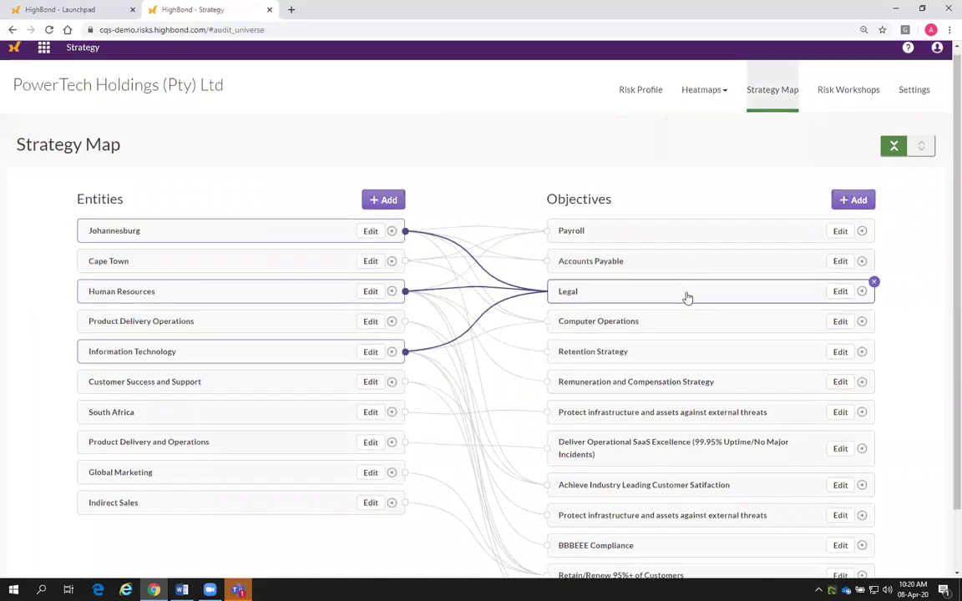
scroll(687, 298, down, 1)
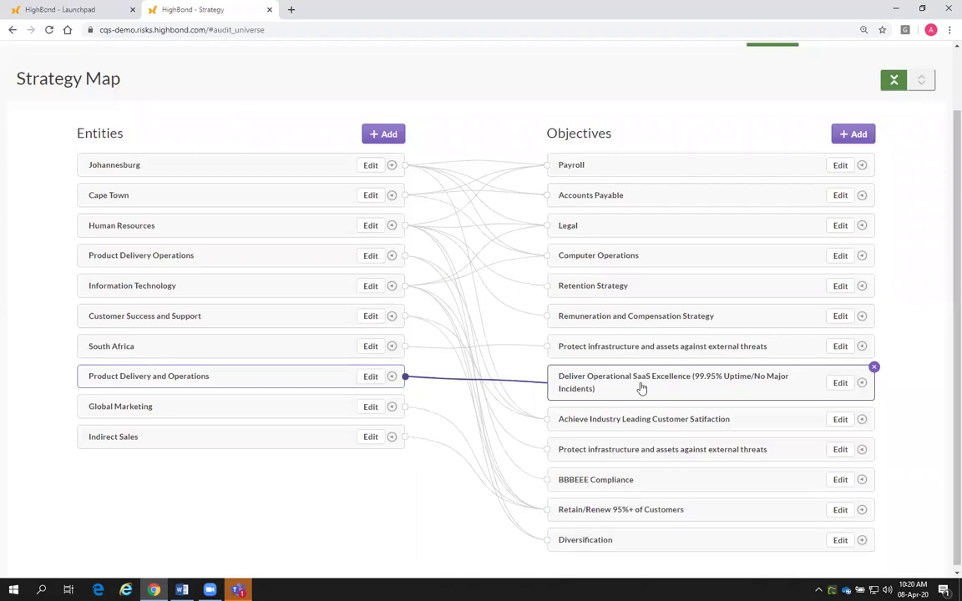
scroll(751, 159, up, 2)
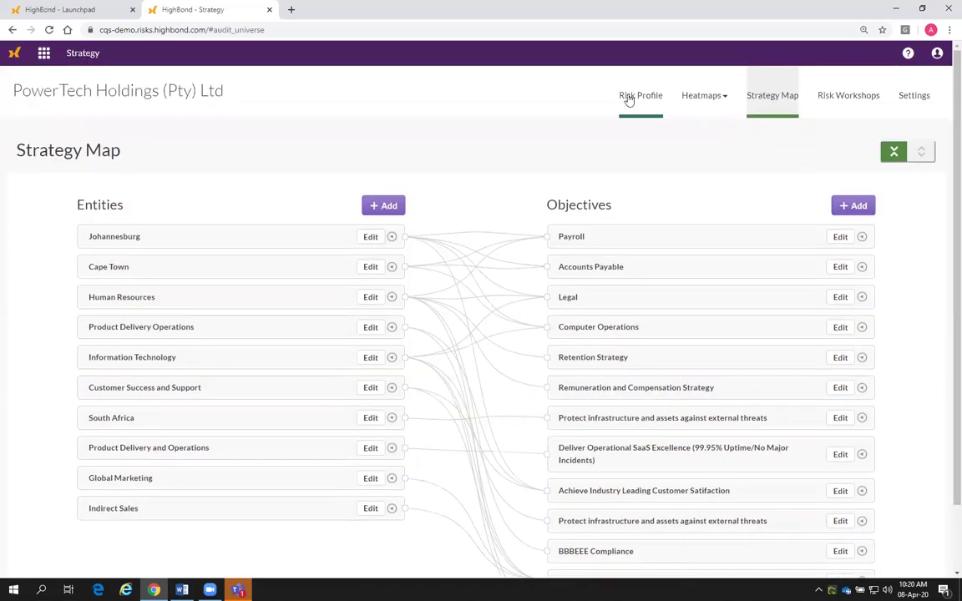
- Go back to the Risk Profile and reopen the Cyber Security risk's assessment to examine its entity scores
click(633, 97)
click(448, 321)
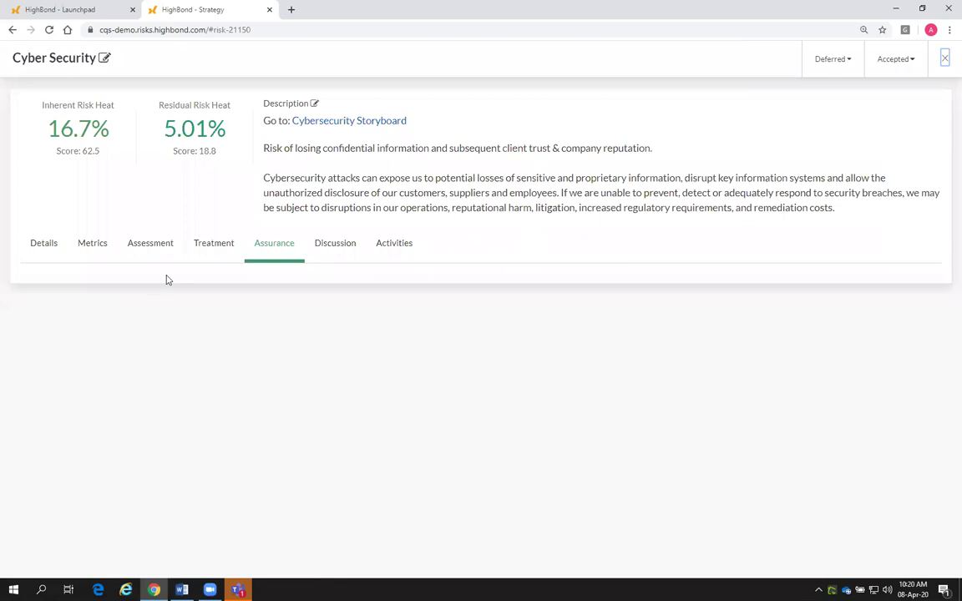
click(146, 244)
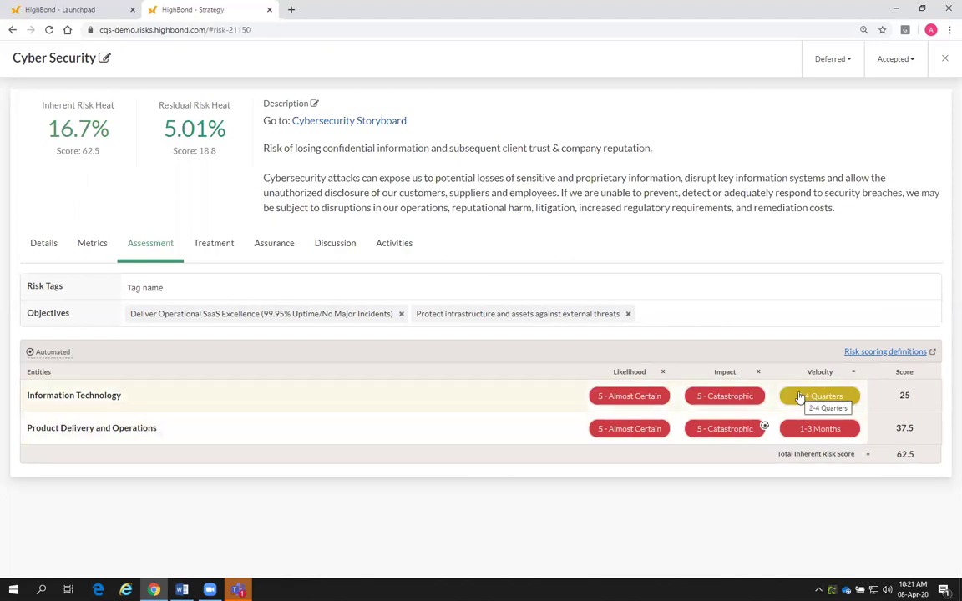
- Examine the Cyber Security risk's velocity ratings and Inherent Risk Heat, and check section 3.1 of the Word script before returning to HighBond
mouse_move(823, 371)
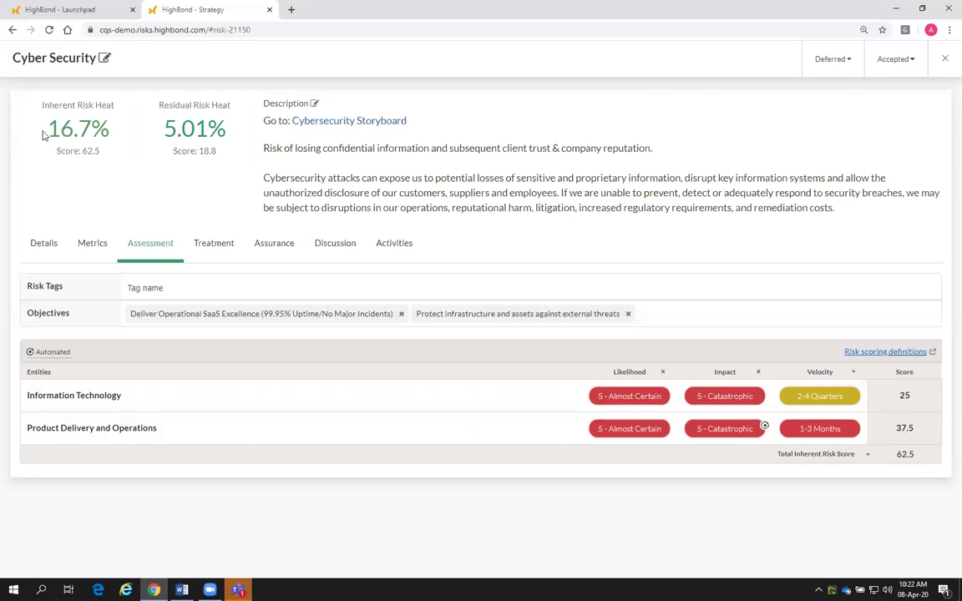
drag(43, 118, 114, 138)
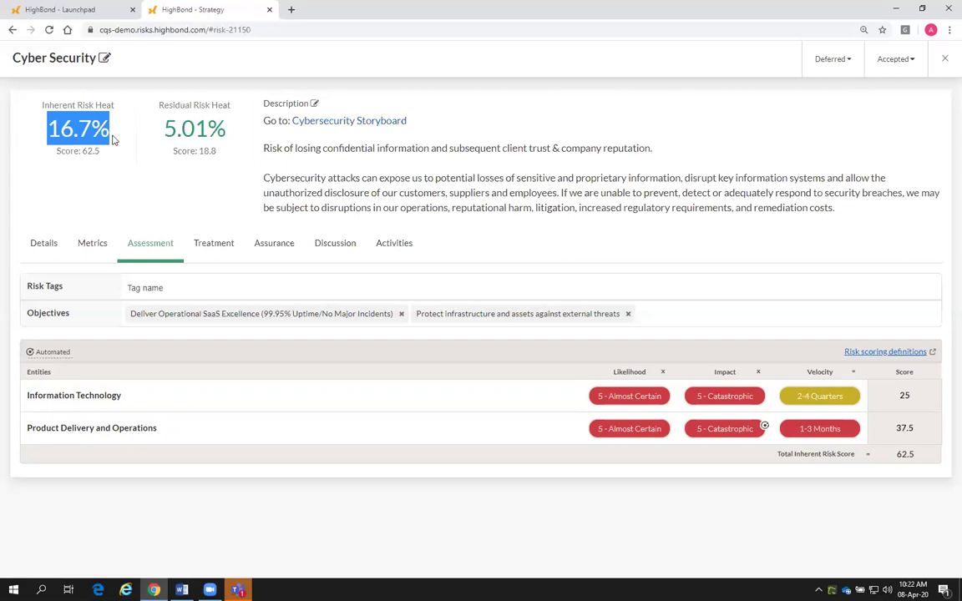
click(33, 139)
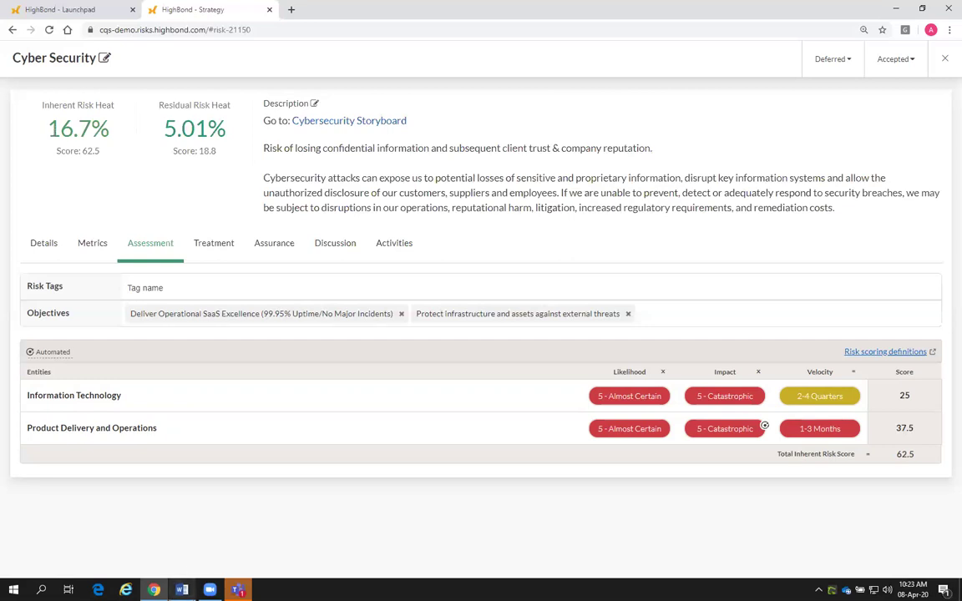
click(182, 589)
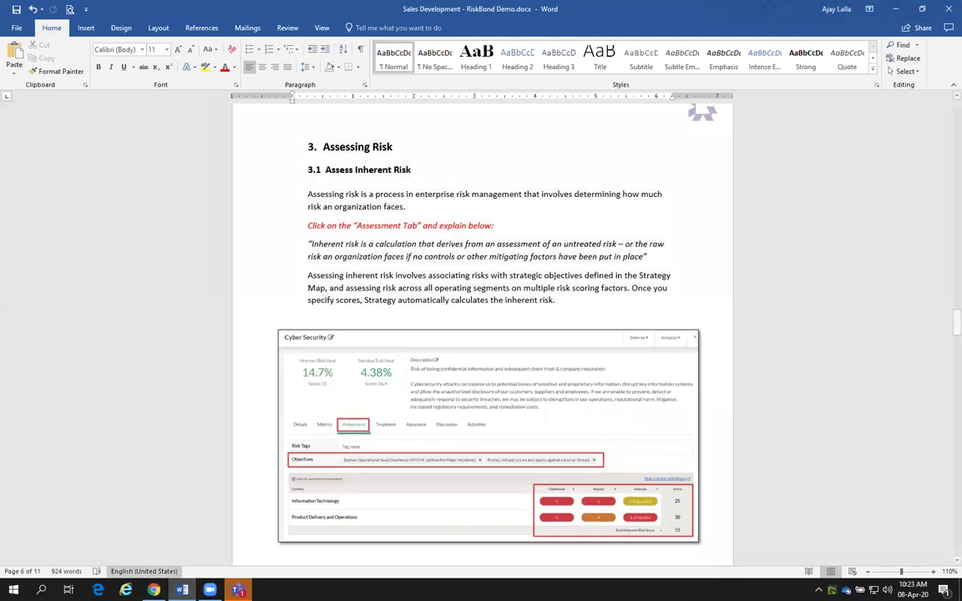
key(alt+Tab)
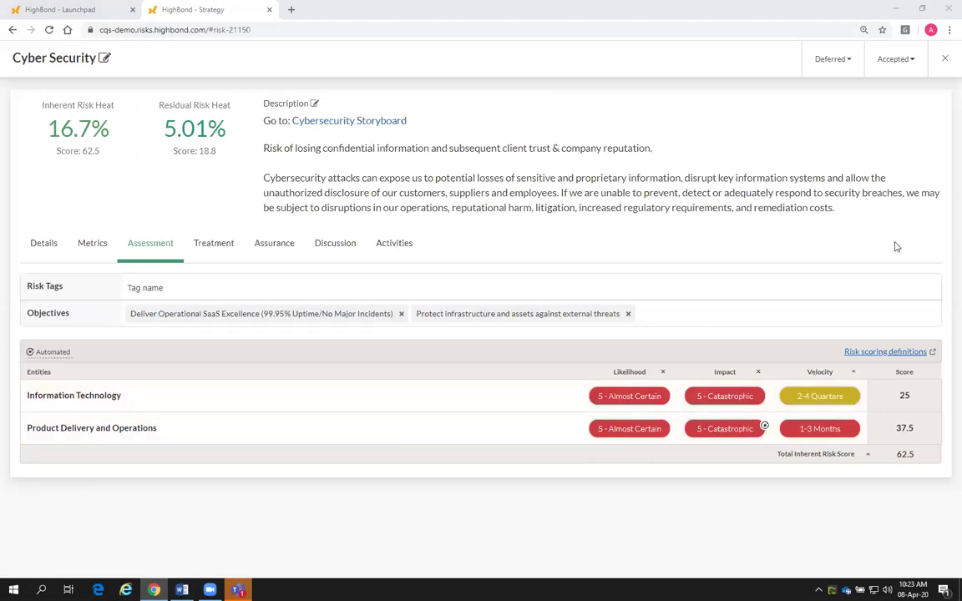
- Close the Cyber Security risk and review the Likelihood, Impact and Velocity risk scoring factors in the Strategy scoring settings
click(943, 59)
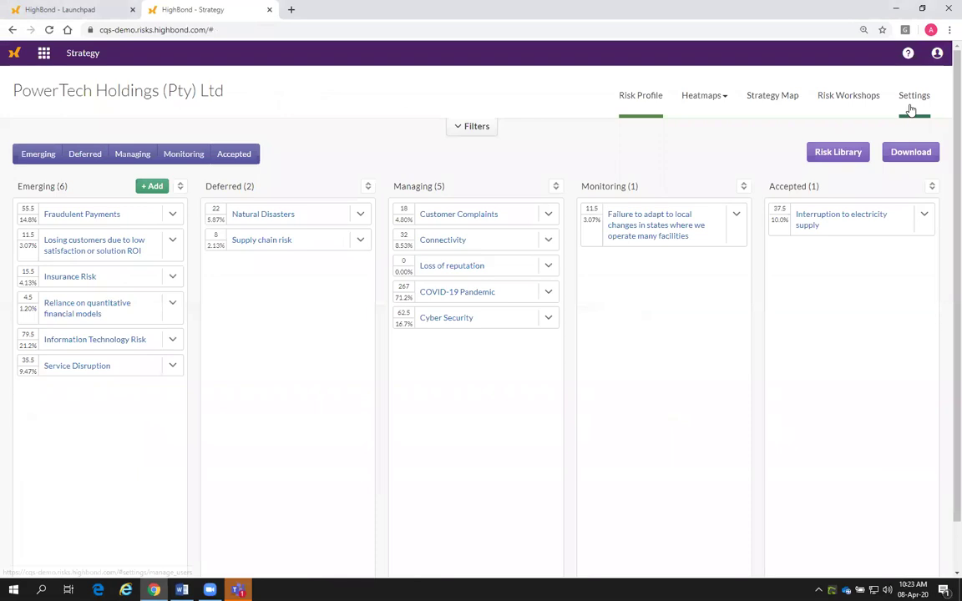
click(913, 96)
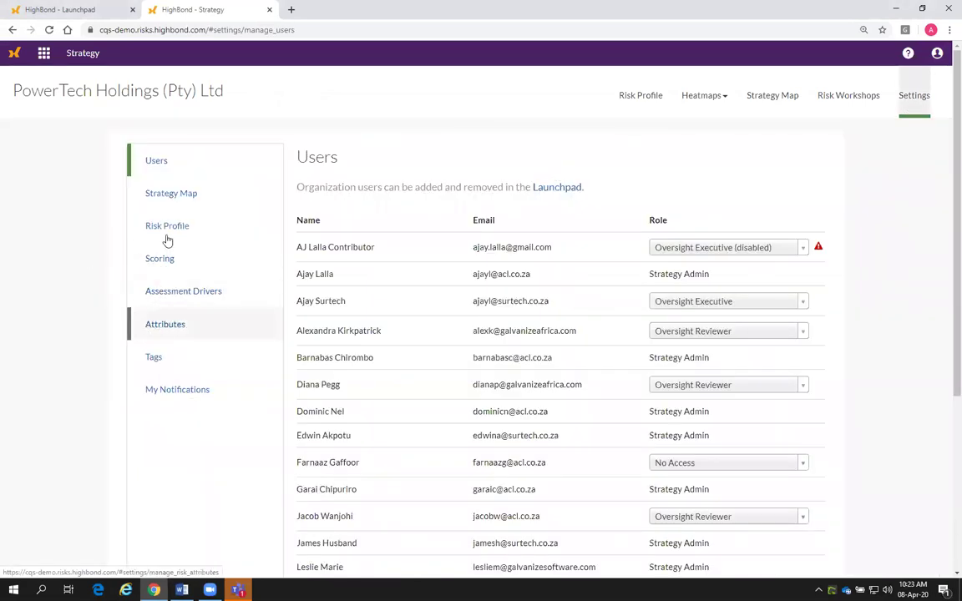
click(162, 263)
scroll(369, 360, down, 5)
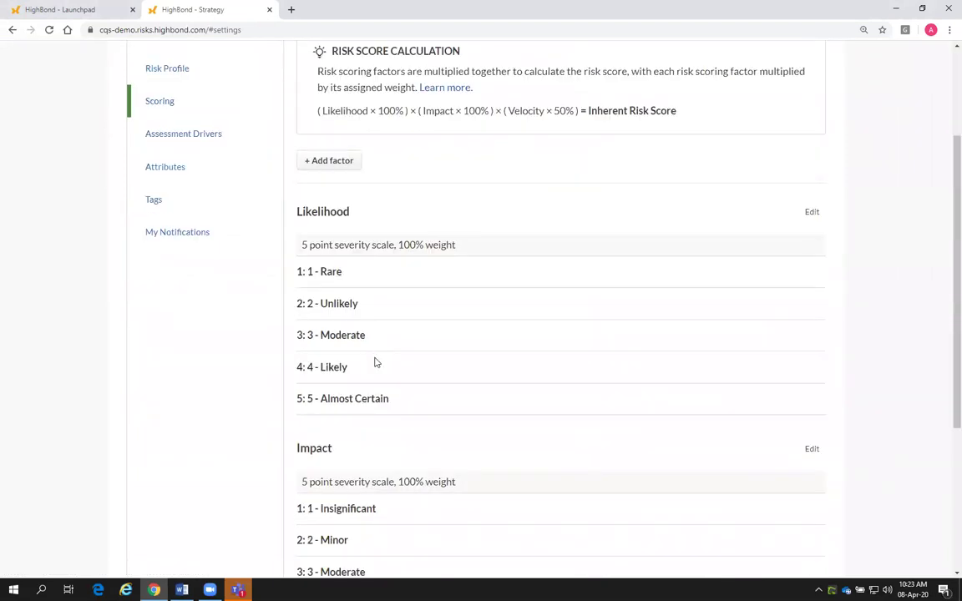
scroll(373, 380, down, 1)
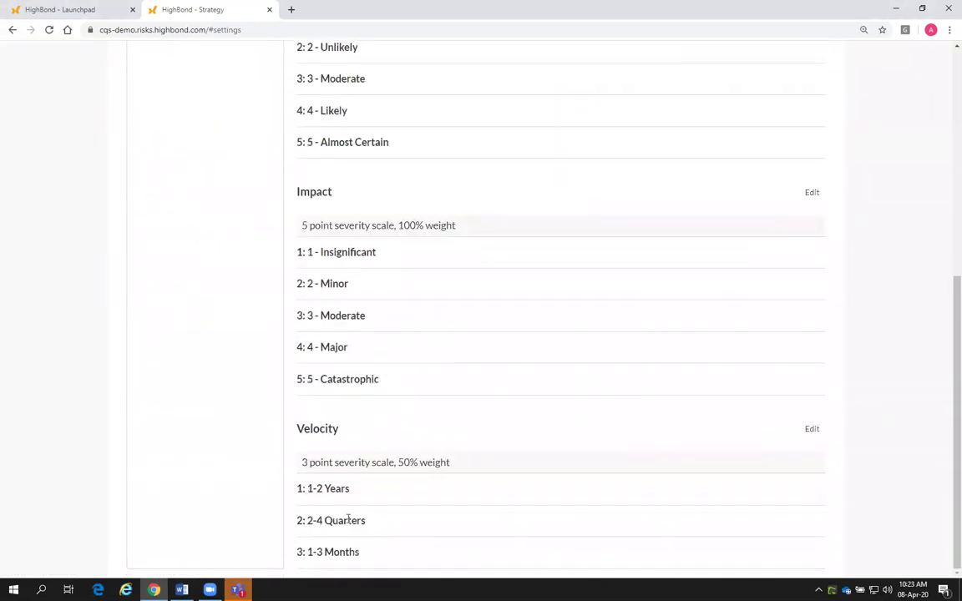
- Open the Velocity scoring factor to examine its weight and severity scale, and leave for the Risk Profile without saving
click(814, 431)
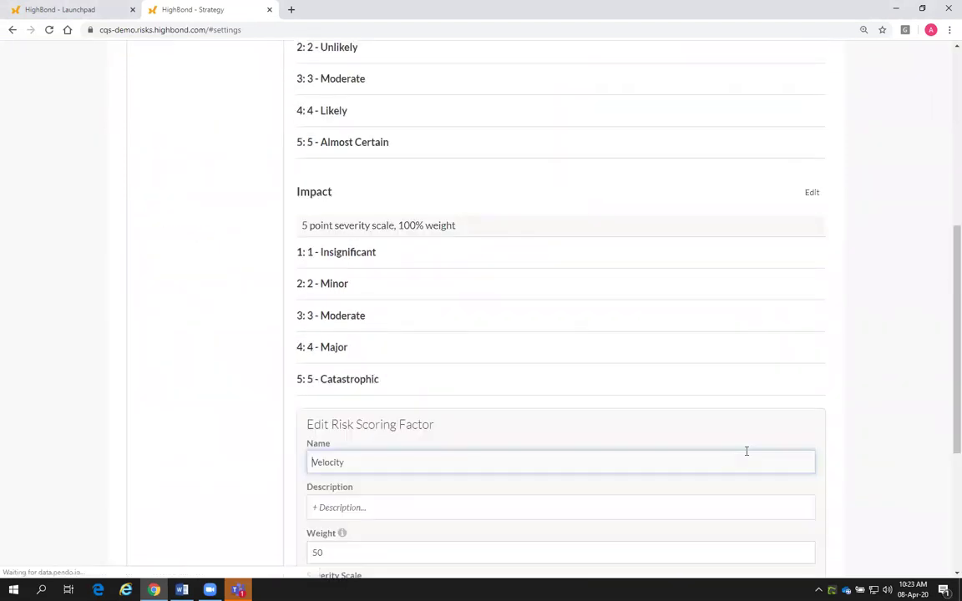
scroll(425, 462, down, 3)
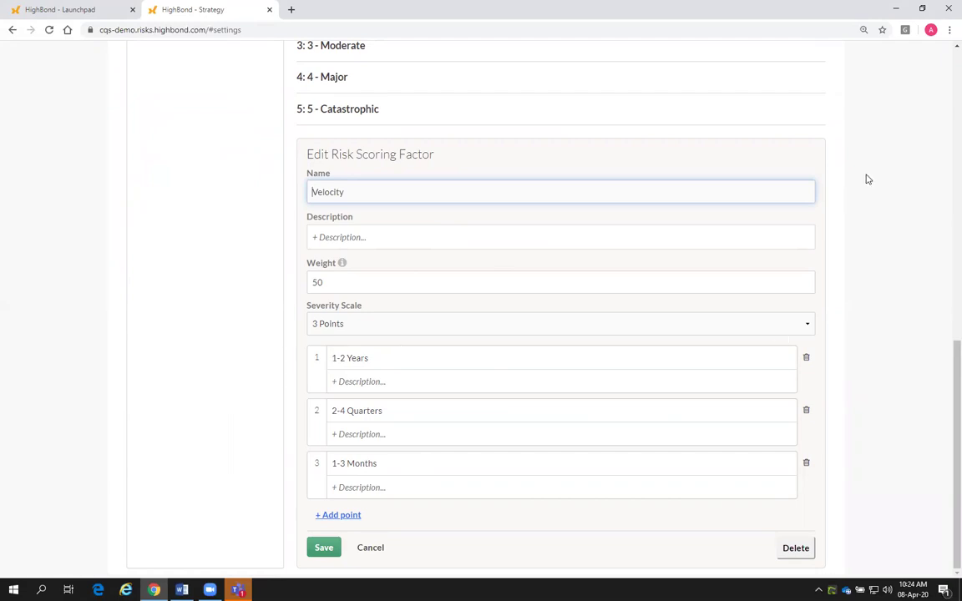
scroll(868, 201, up, 1)
scroll(868, 200, up, 3)
scroll(868, 200, down, 4)
scroll(395, 365, up, 3)
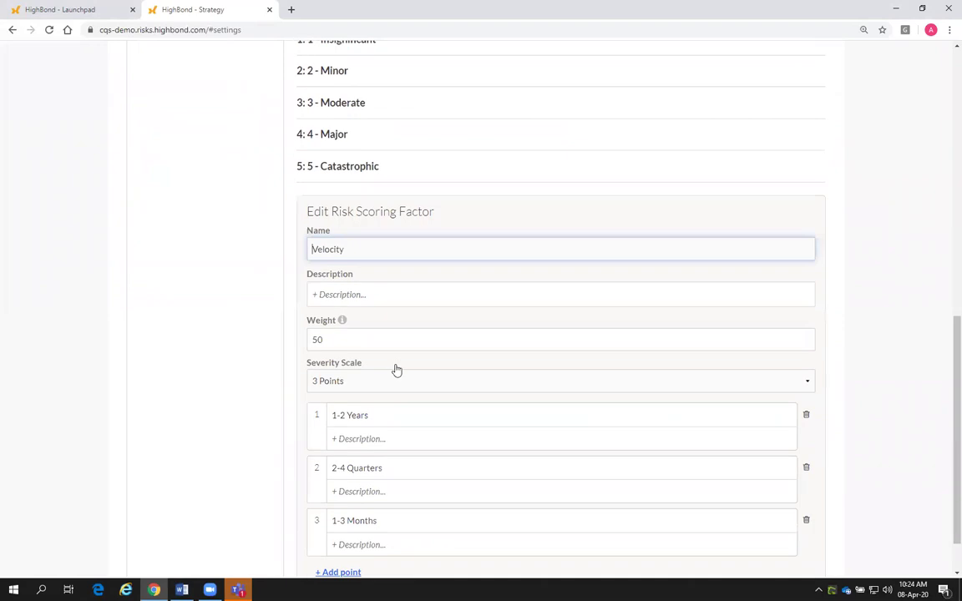
scroll(617, 308, down, 3)
scroll(880, 202, up, 5)
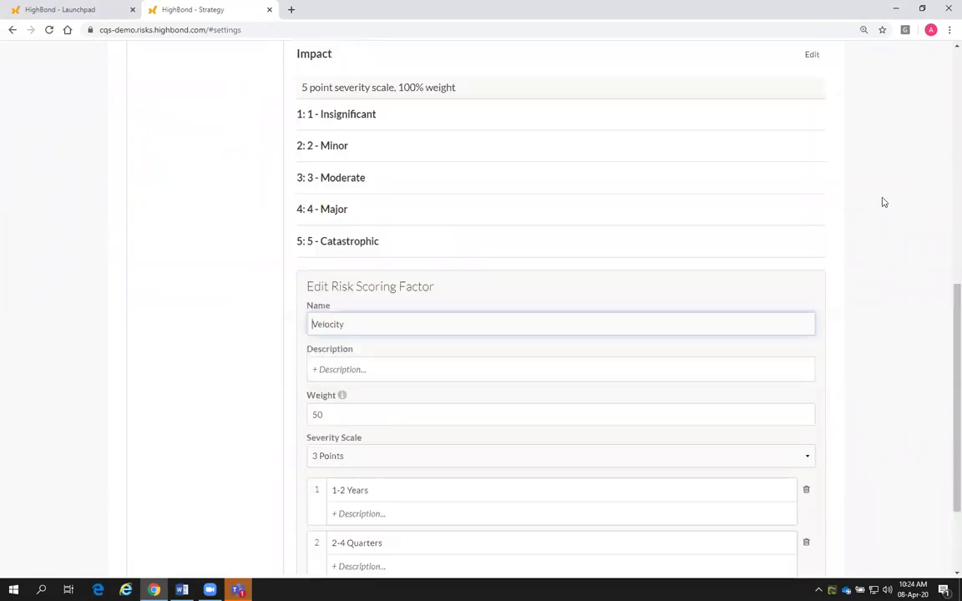
scroll(884, 202, up, 5)
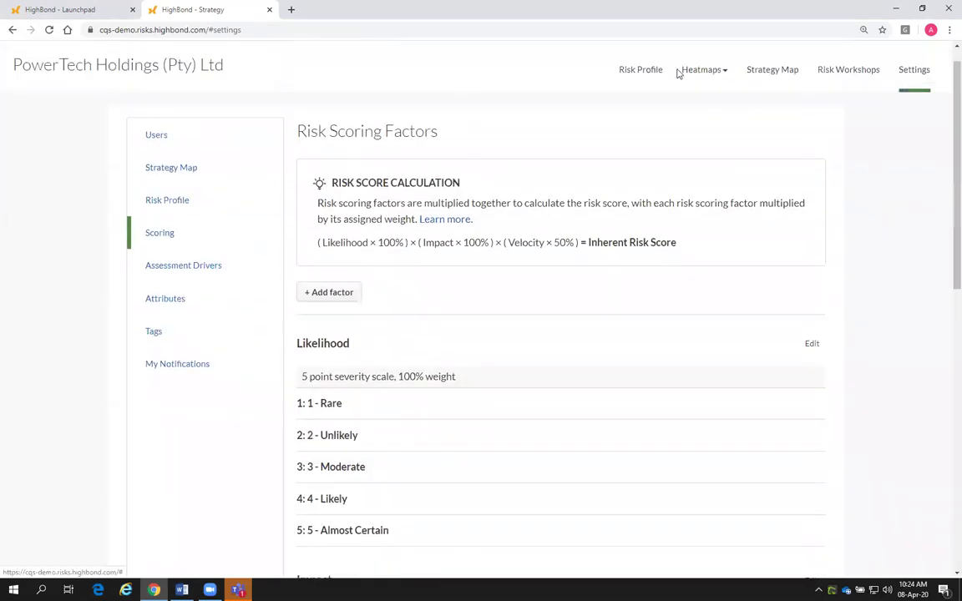
click(651, 73)
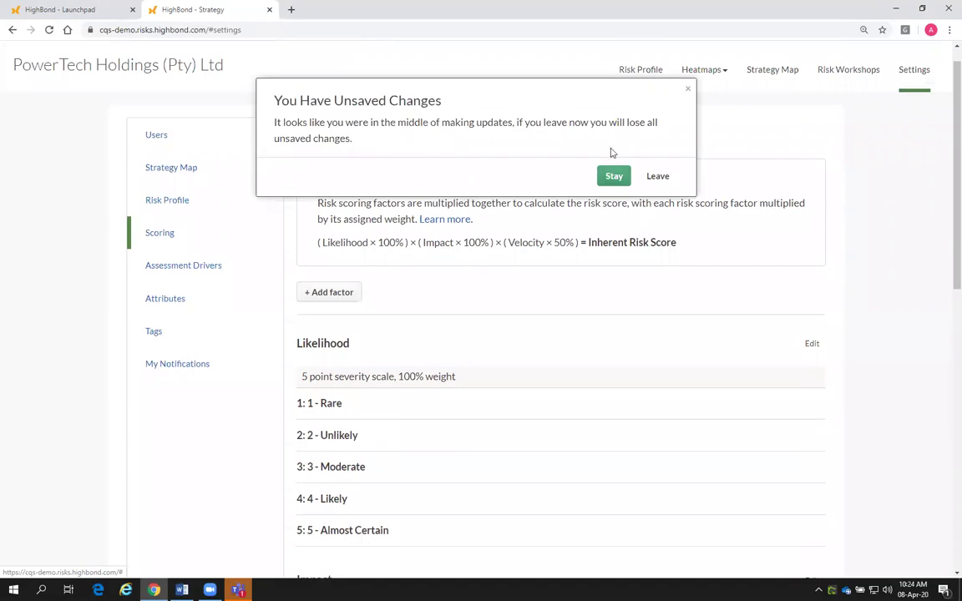
click(657, 178)
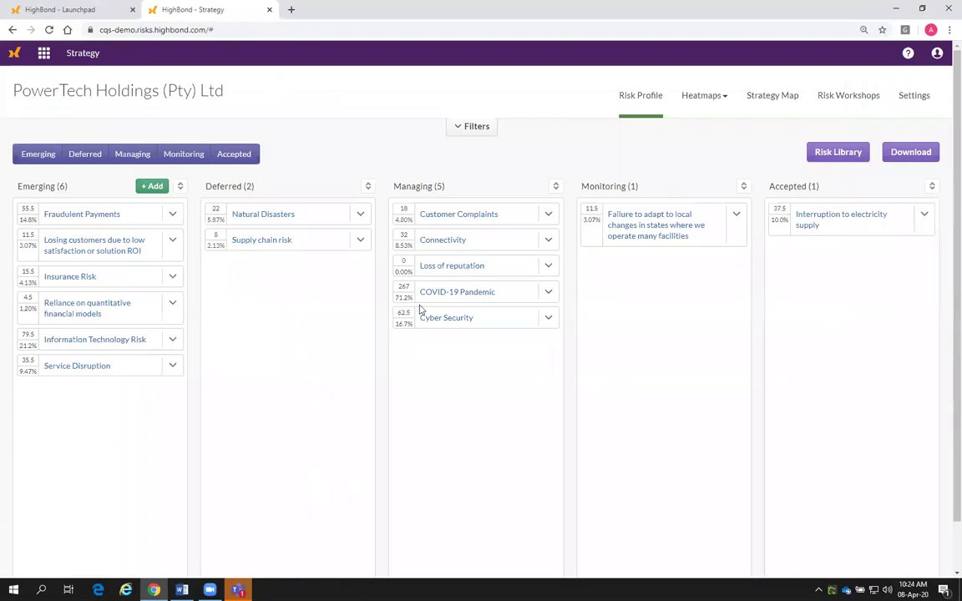
- Reopen the Cyber Security risk and switch to the Word script to skim from section 3.1 Assess Inherent Risk to 3.2 Risk Treatment
click(432, 319)
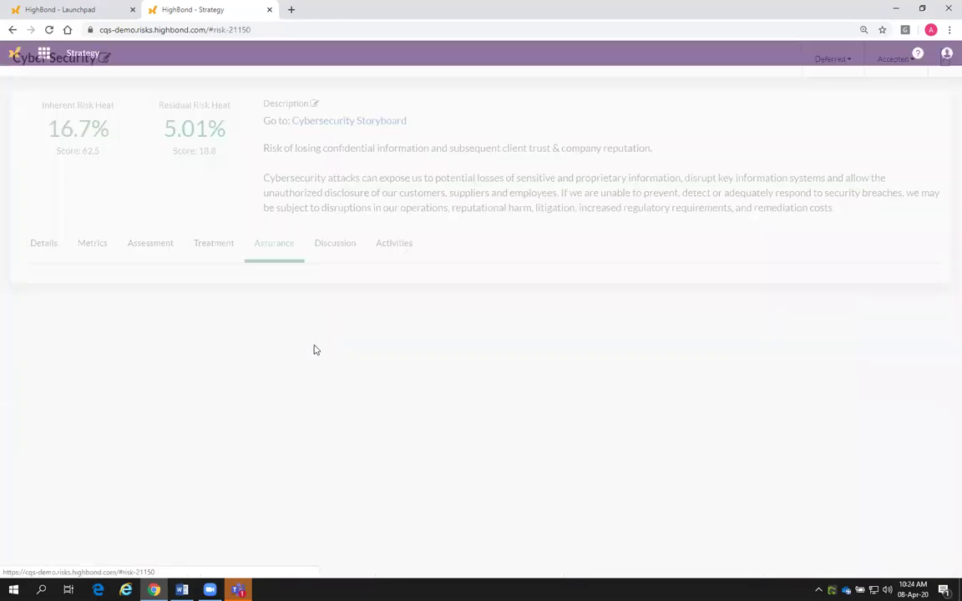
click(181, 590)
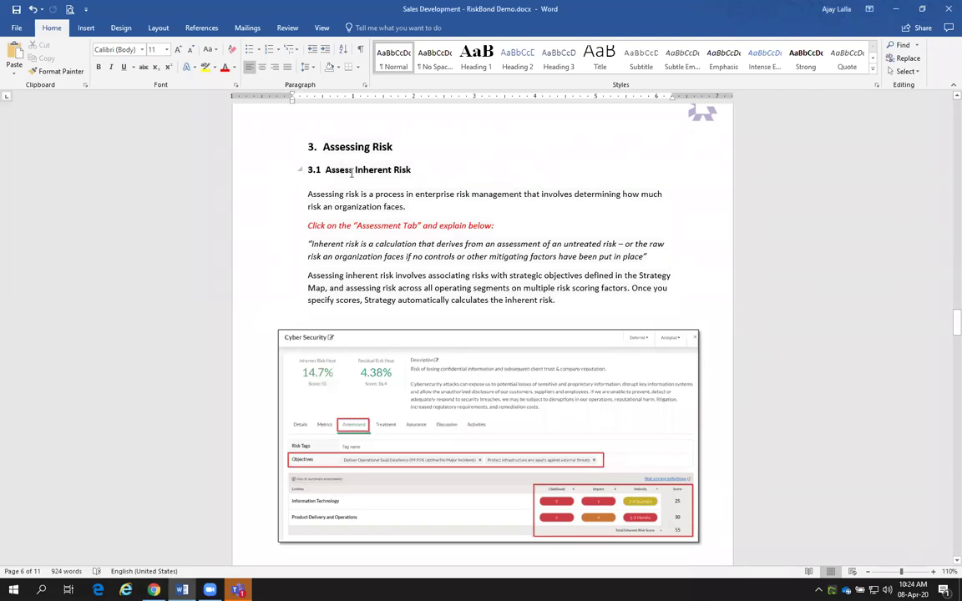
scroll(351, 217, down, 1)
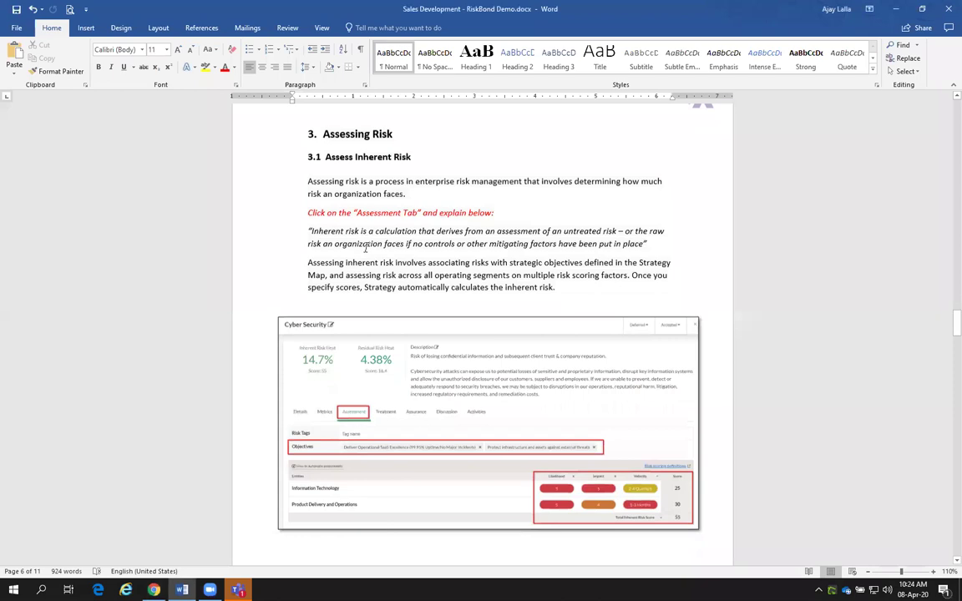
scroll(359, 254, down, 3)
scroll(351, 259, down, 10)
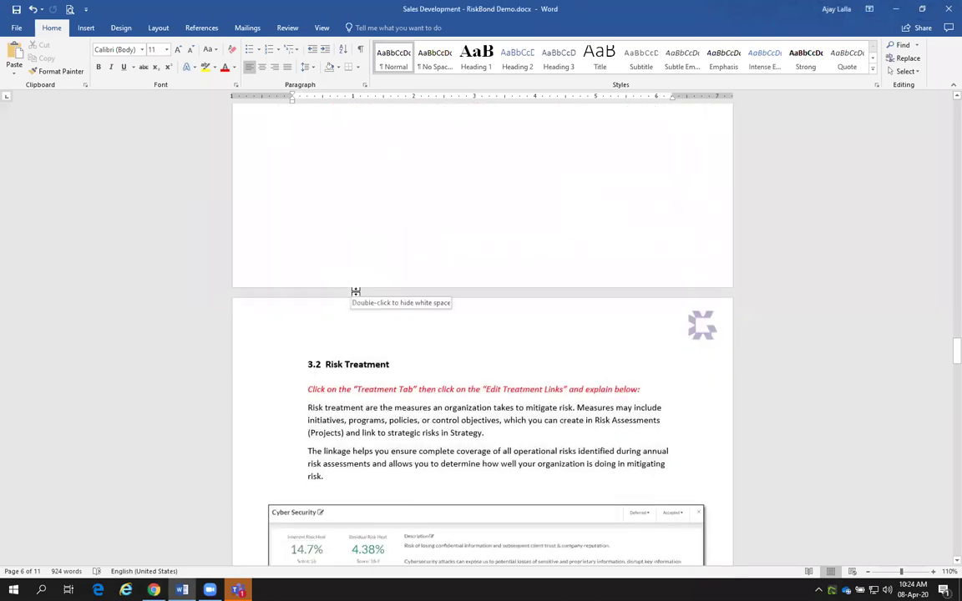
scroll(355, 292, down, 2)
scroll(353, 293, up, 4)
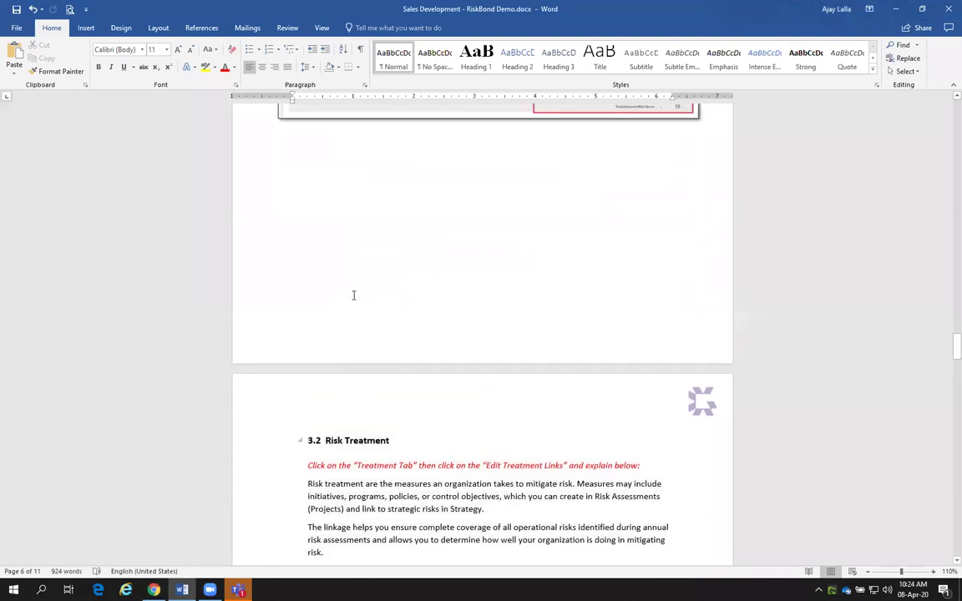
scroll(353, 294, up, 5)
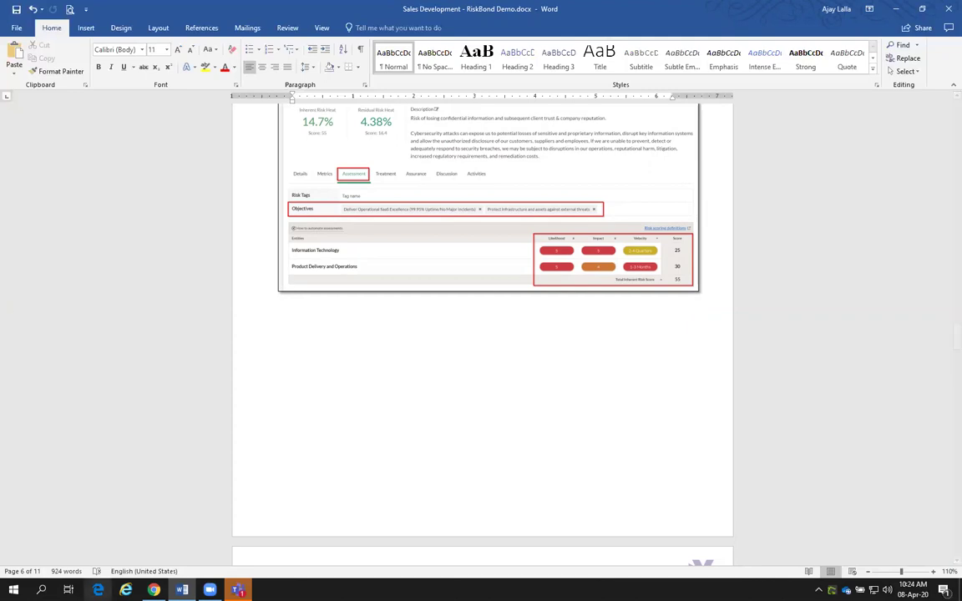
- Return to HighBond and show the Cyber Security risk's assessment
click(170, 563)
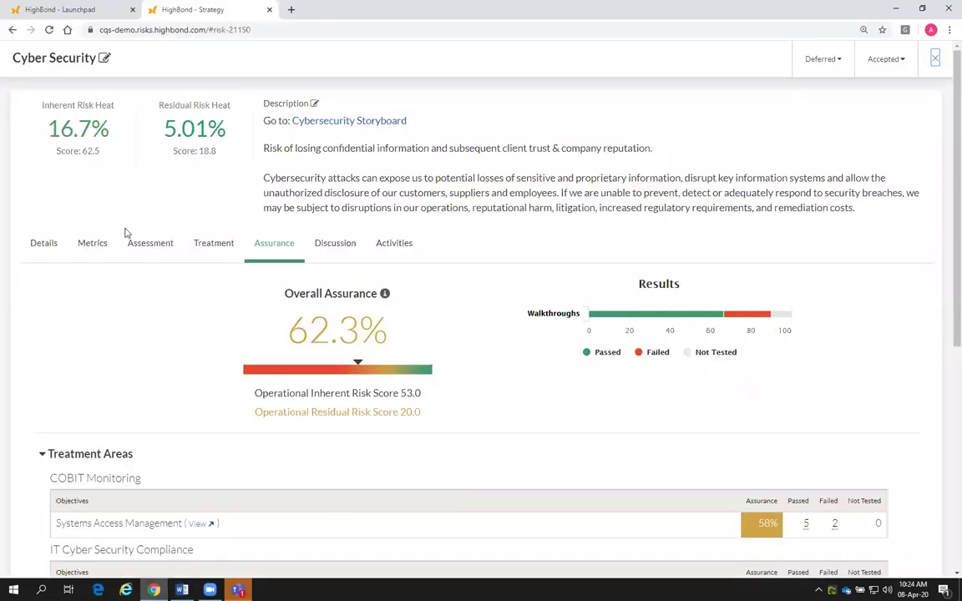
click(129, 253)
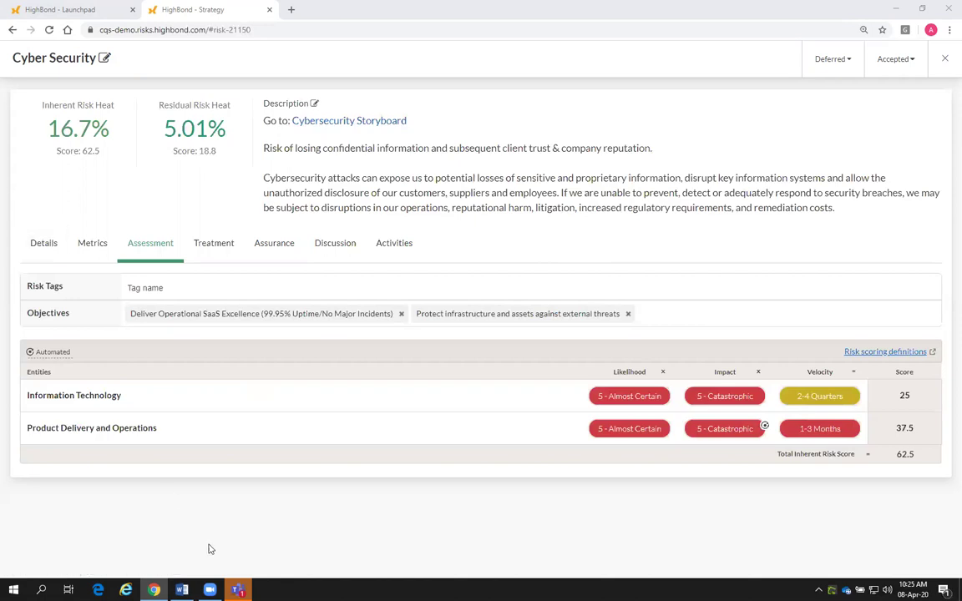
- Switch to the Word script and read section 3.2 Risk Treatment, highlighting the word "(Projects)"
key(alt+Tab)
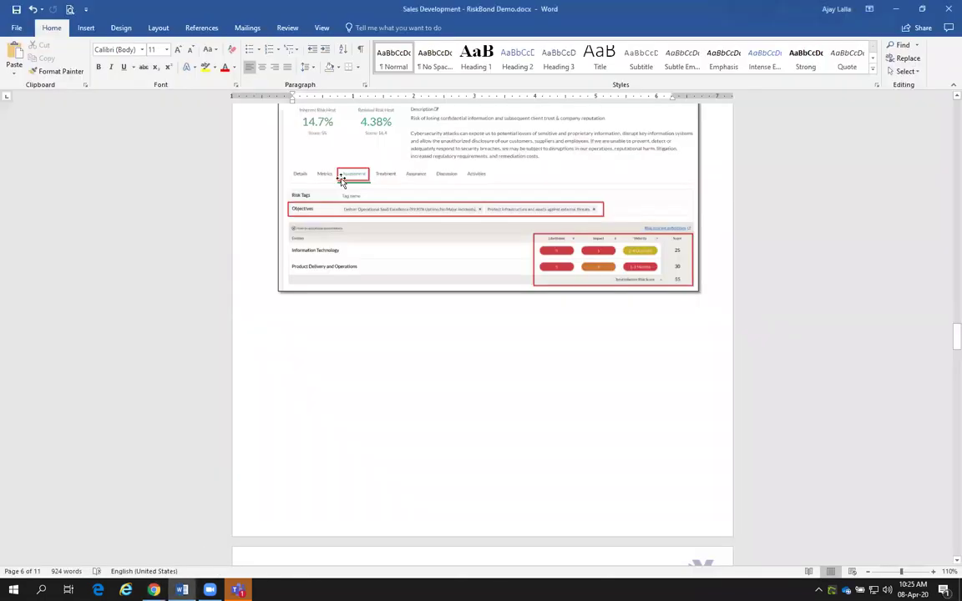
scroll(334, 254, up, 2)
scroll(337, 258, down, 10)
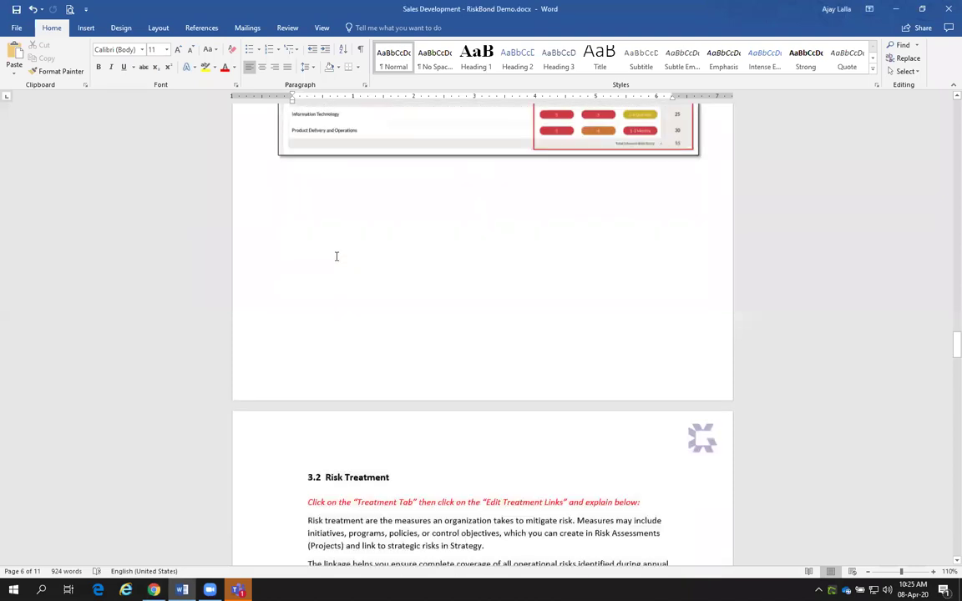
scroll(336, 256, down, 3)
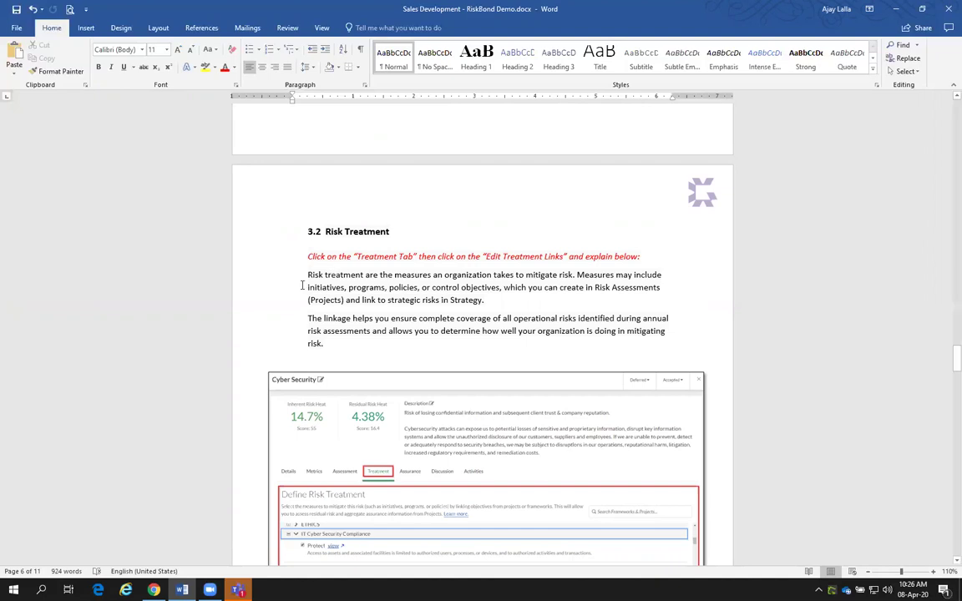
drag(308, 300, 344, 299)
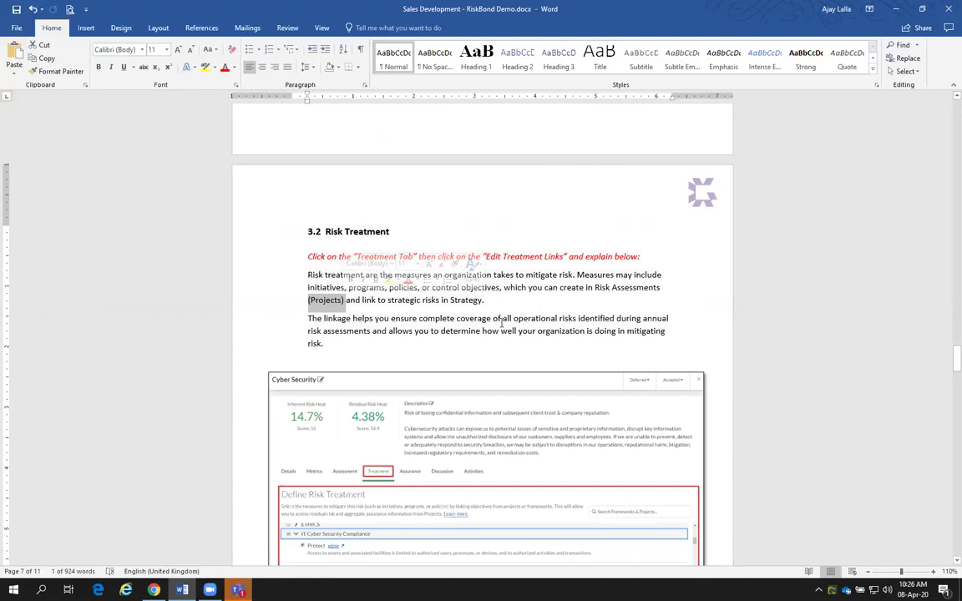
- Return to HighBond and view the Cyber Security risk's treatment and residual risk assessment
key(alt+Tab)
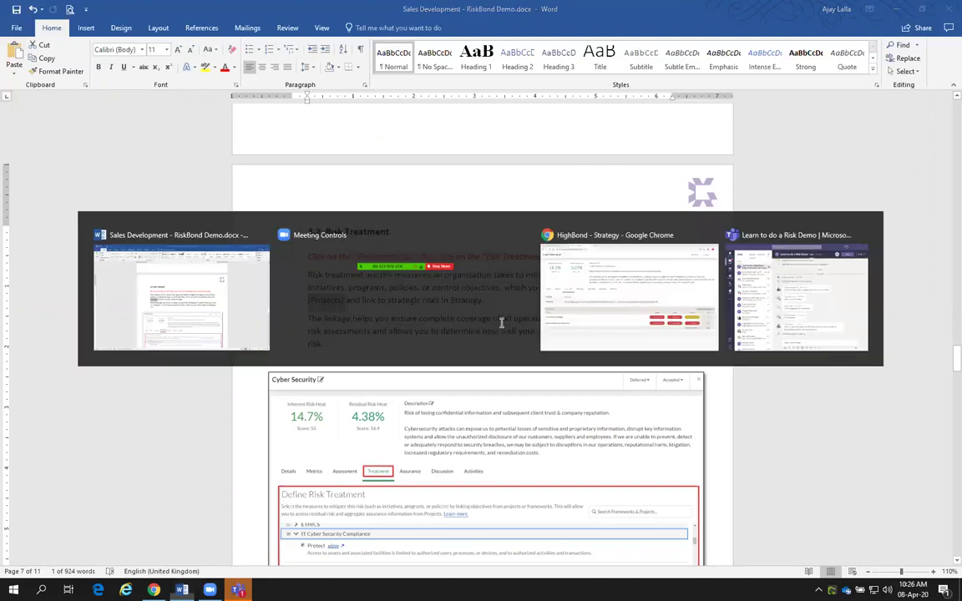
key(alt+Tab)
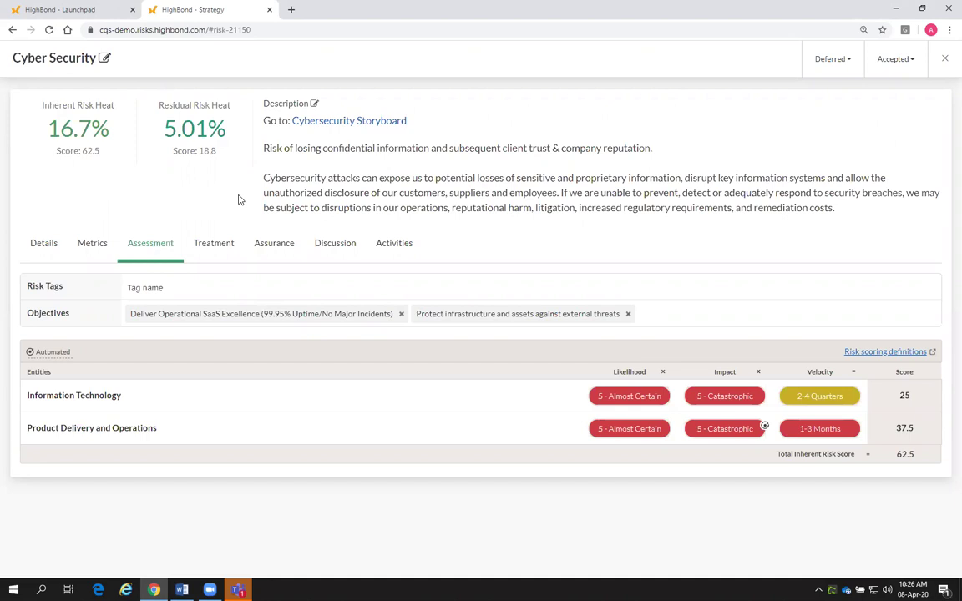
click(215, 247)
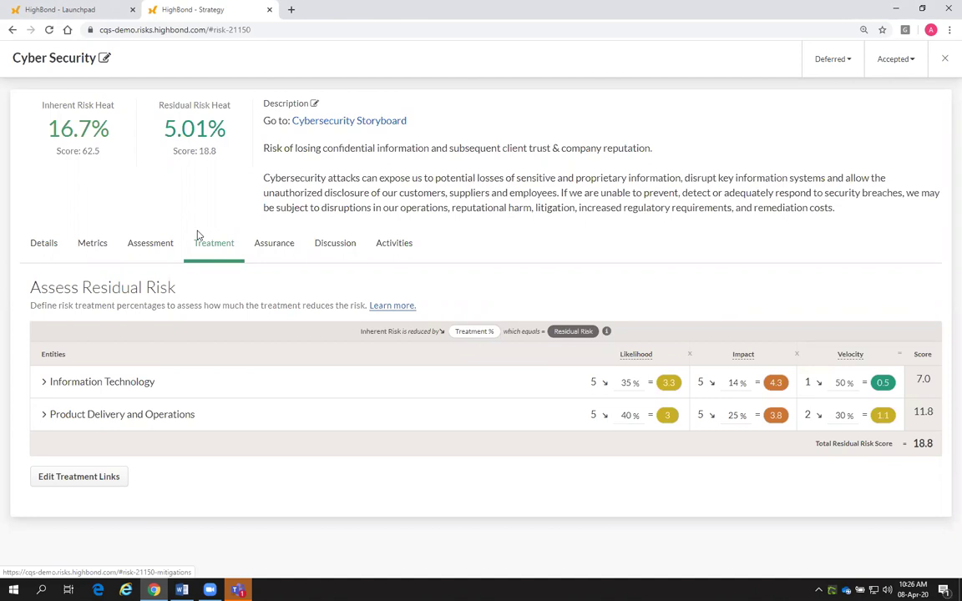
- From the HighBond Launchpad, open the Projects app in a new browser tab and bring up its list of projects
click(80, 8)
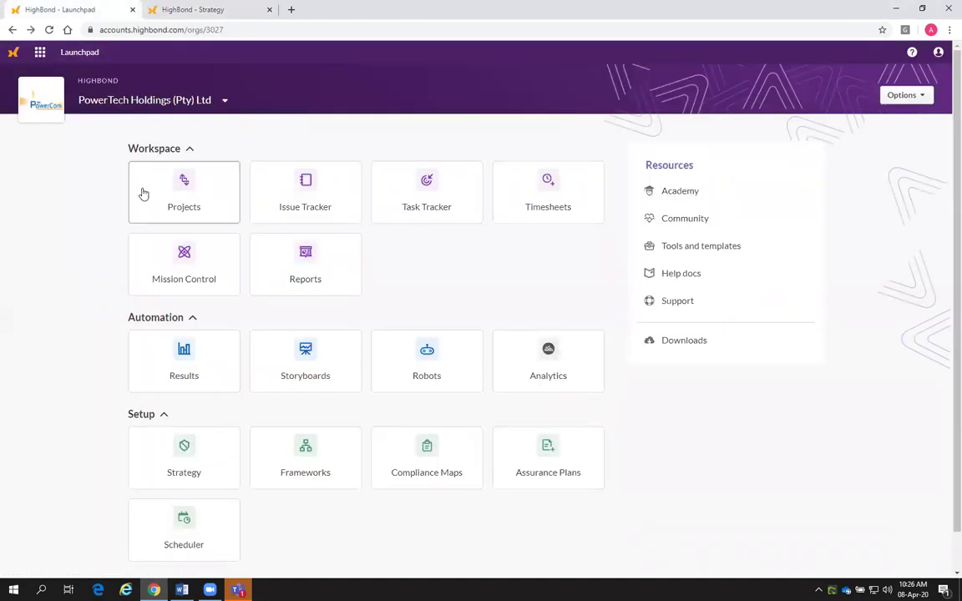
scroll(47, 227, down, 1)
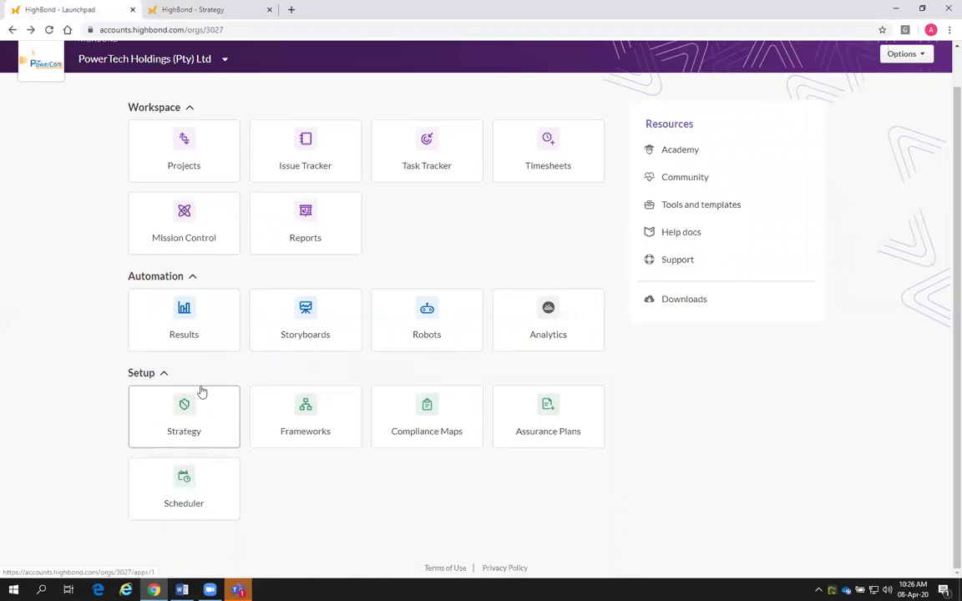
right_click(199, 144)
click(214, 151)
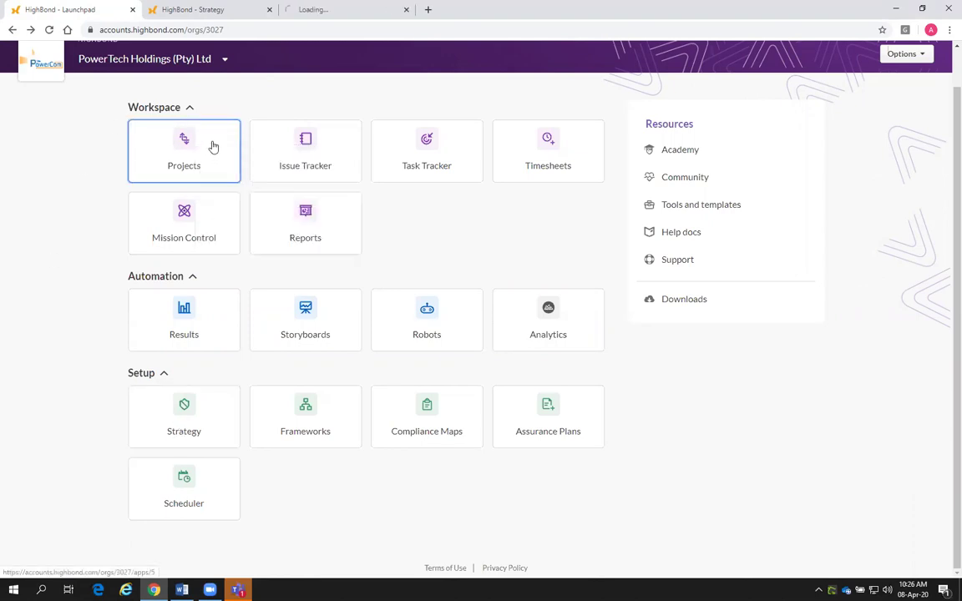
click(343, 9)
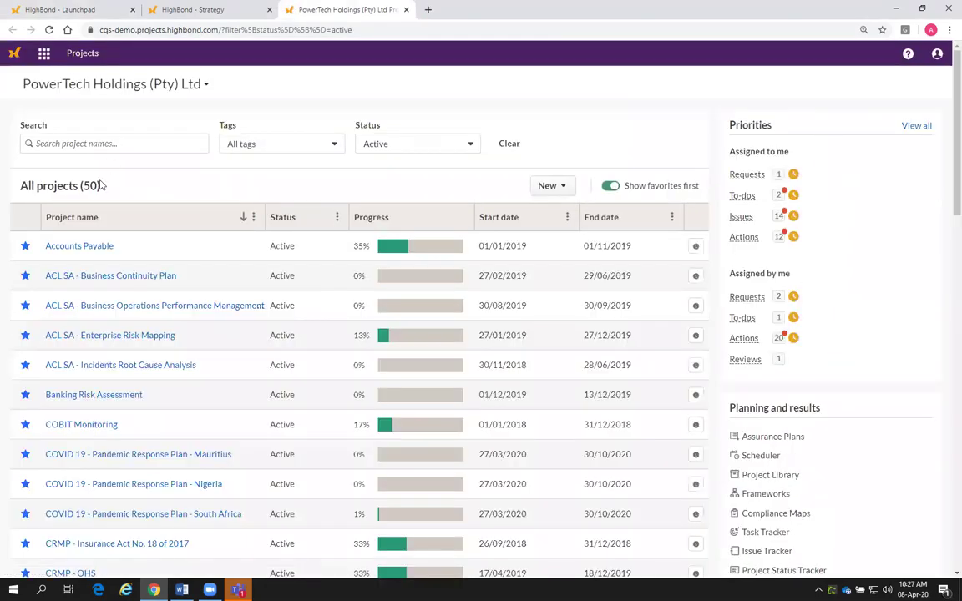
- Look through the list of active projects in the Projects app
scroll(102, 196, down, 2)
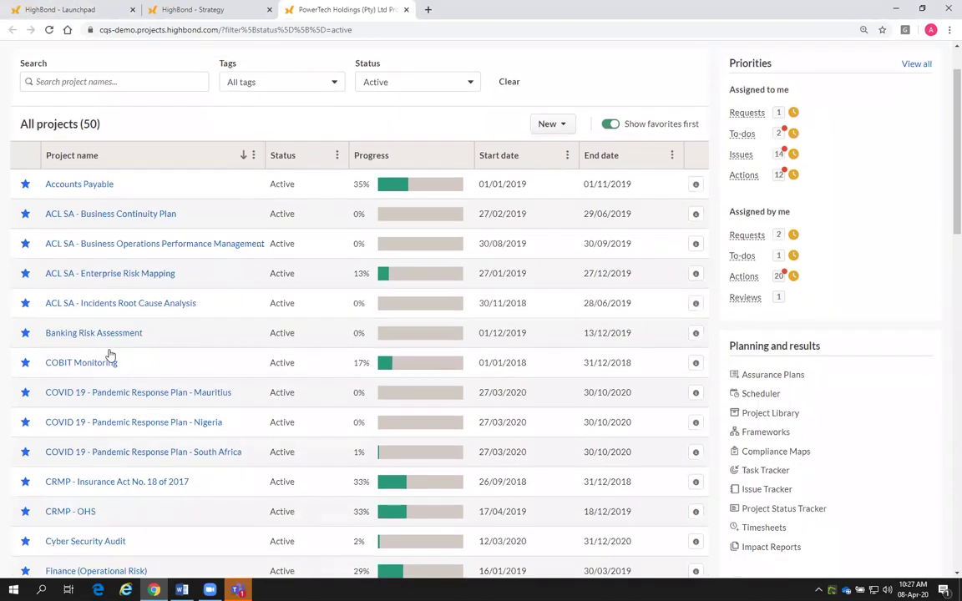
scroll(108, 359, up, 1)
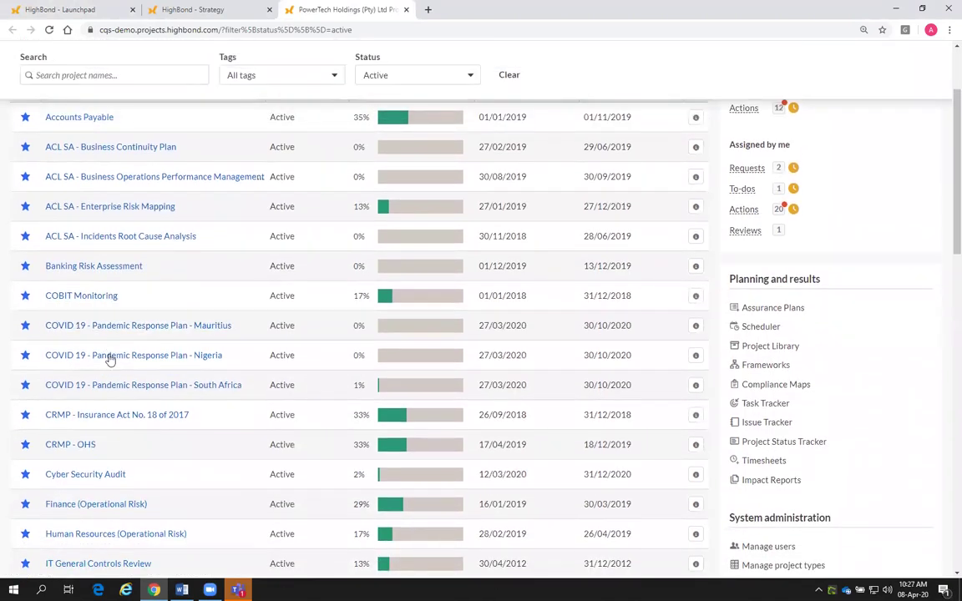
scroll(109, 359, up, 1)
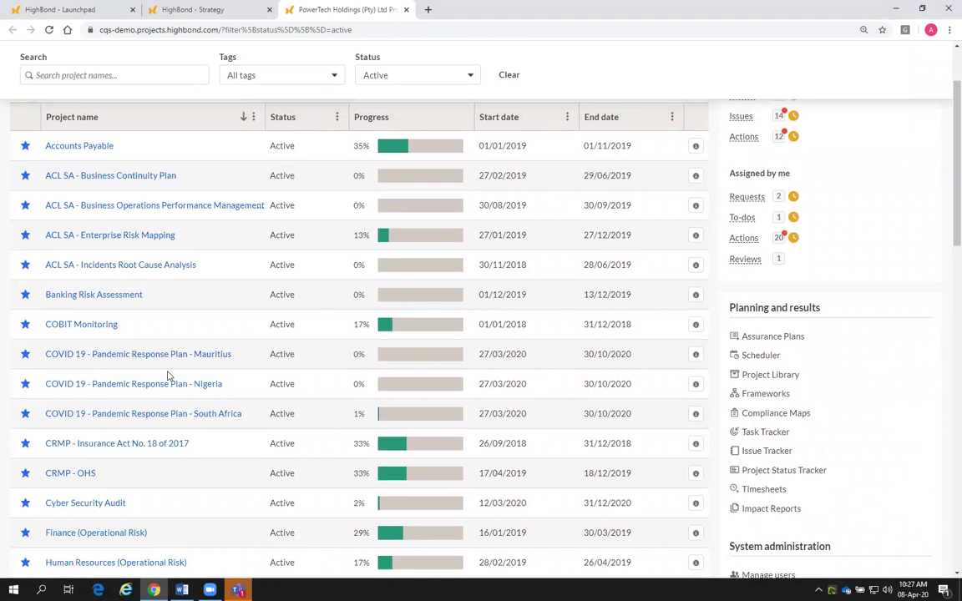
- Return to the Cyber Security risk in Strategy, open its treatment links for editing and expand the Accounts Payable project's objectives
click(170, 9)
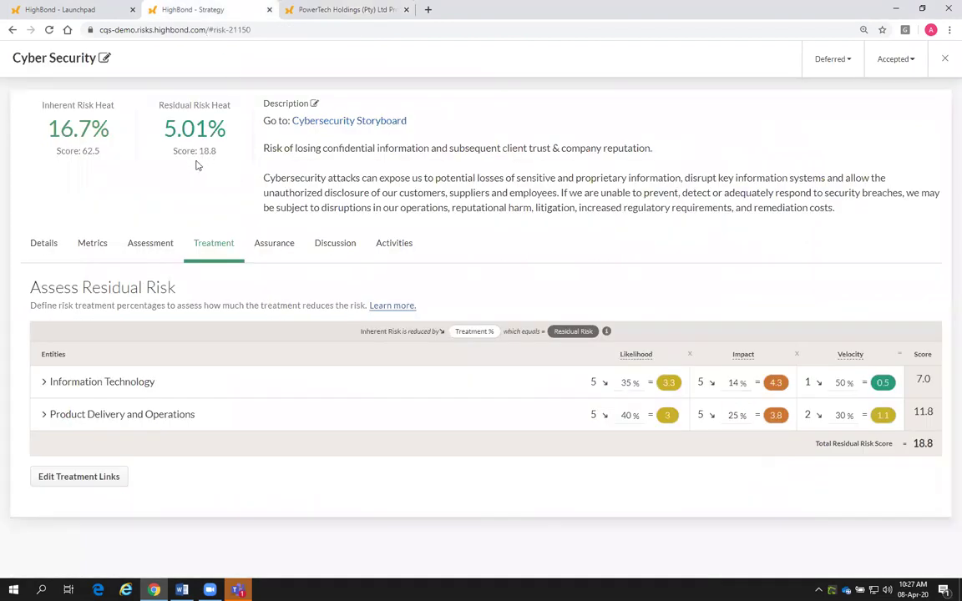
click(75, 483)
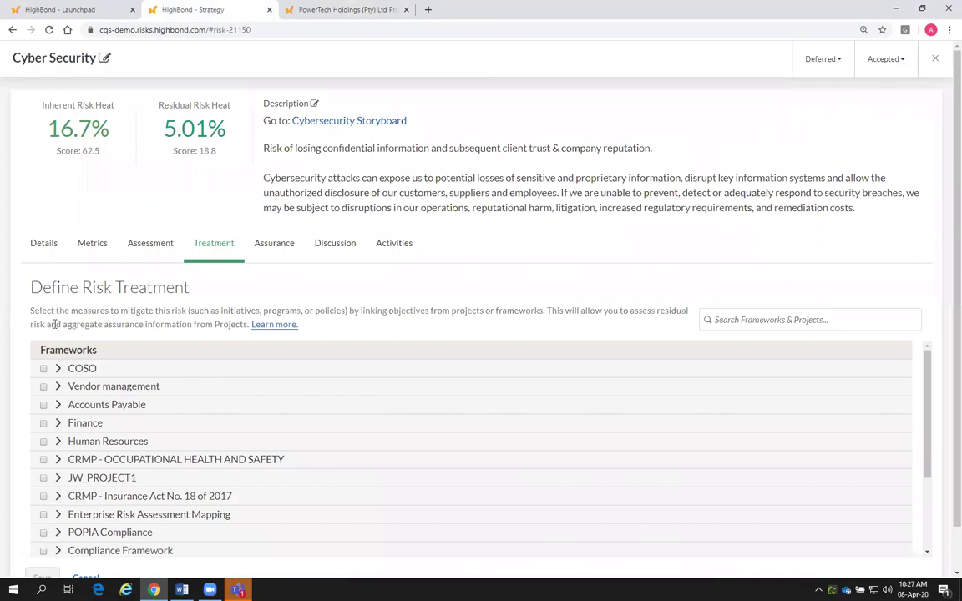
scroll(55, 324, down, 5)
scroll(55, 323, down, 4)
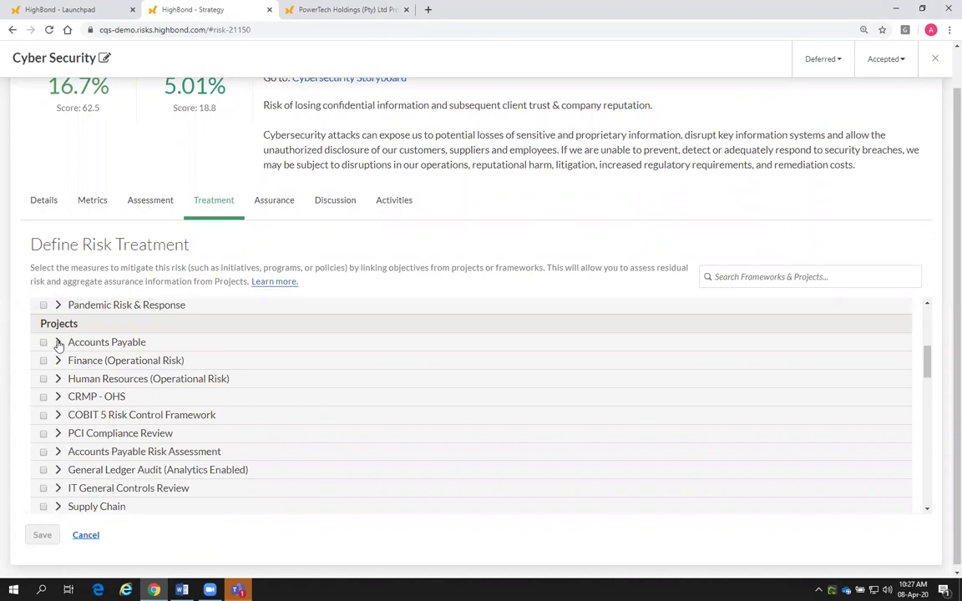
click(59, 343)
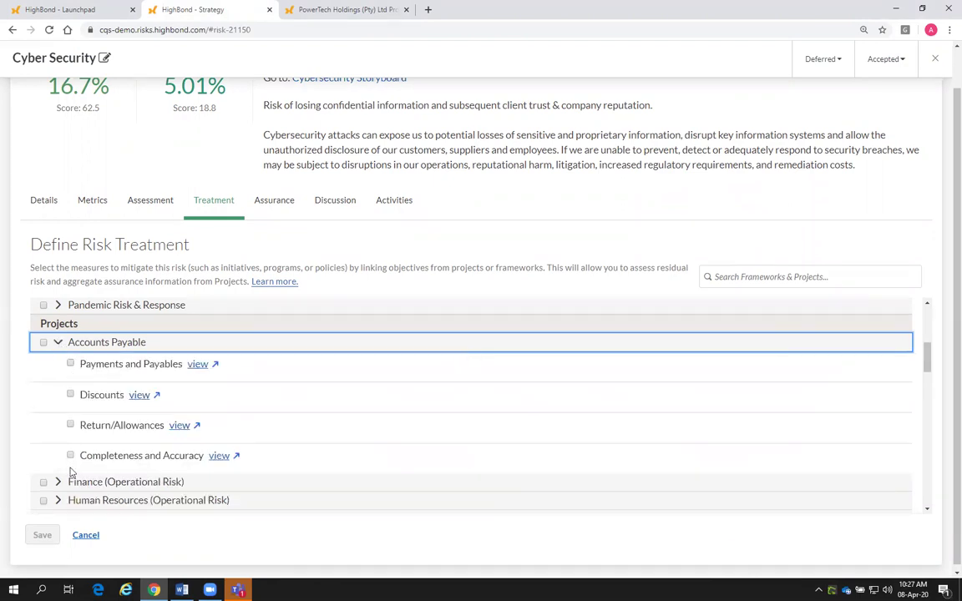
- Try selecting and deselecting the Discounts objective of Accounts Payable as a treatment link, and leave the link editing without saving
click(71, 396)
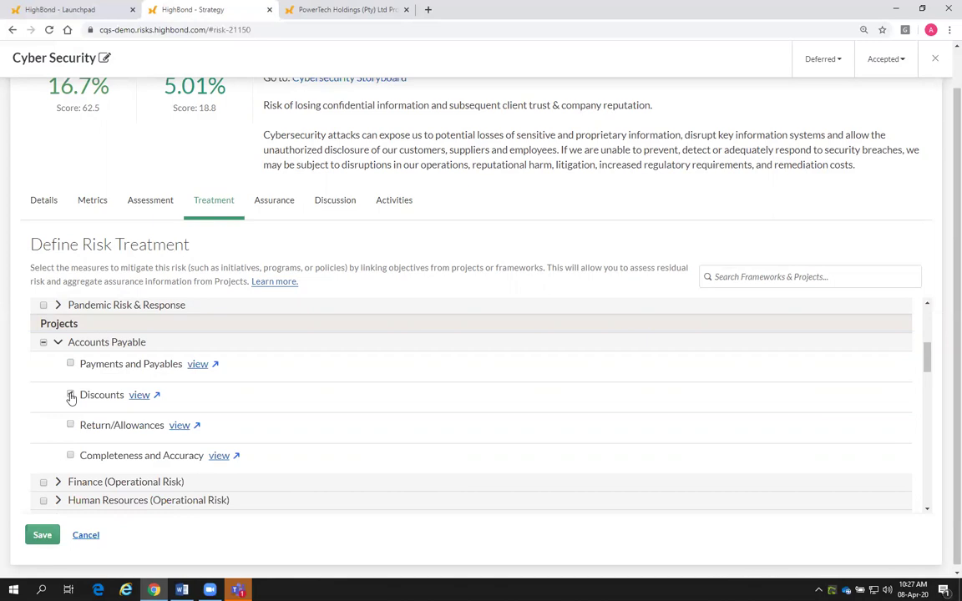
click(71, 396)
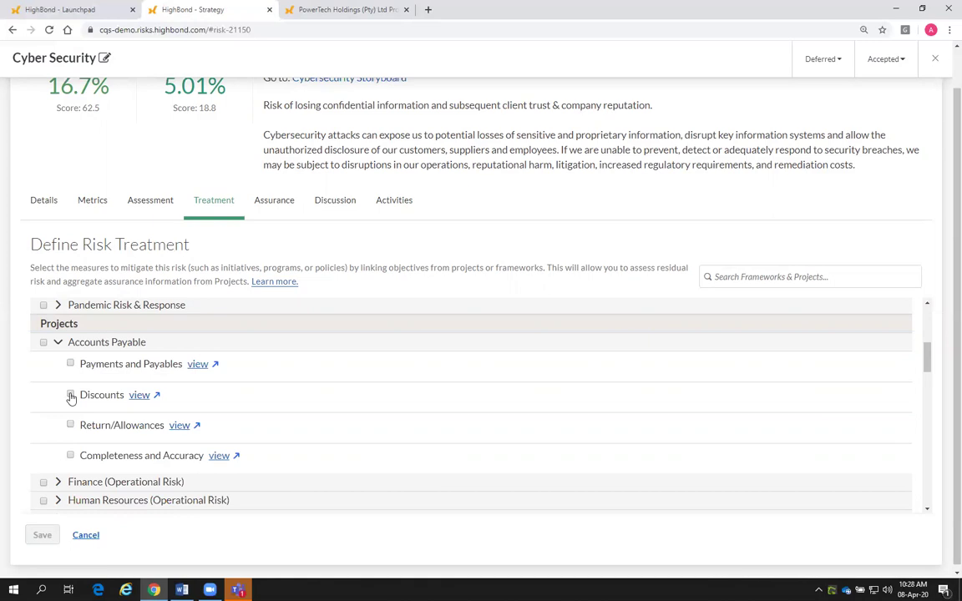
click(71, 395)
click(71, 396)
click(57, 342)
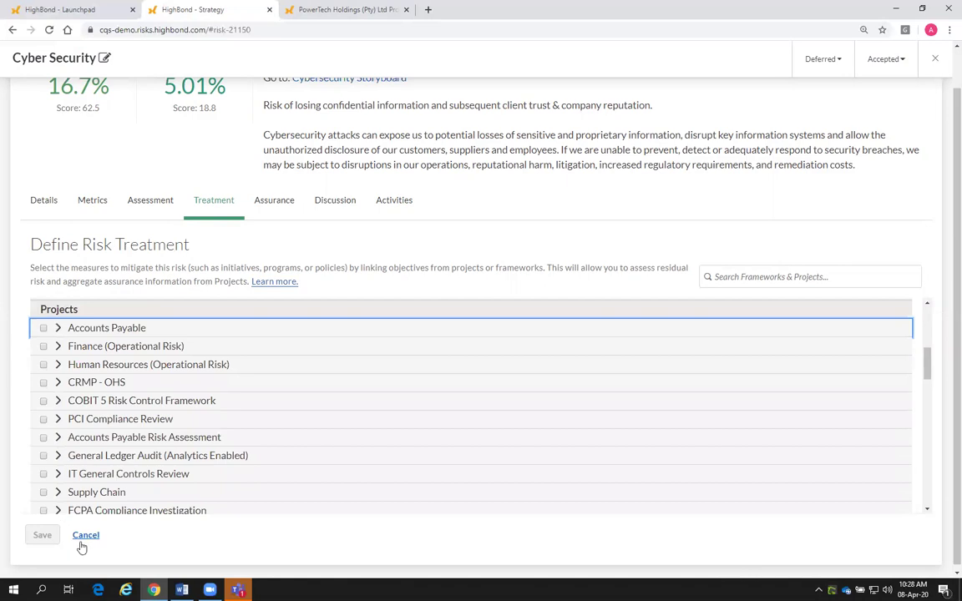
click(86, 536)
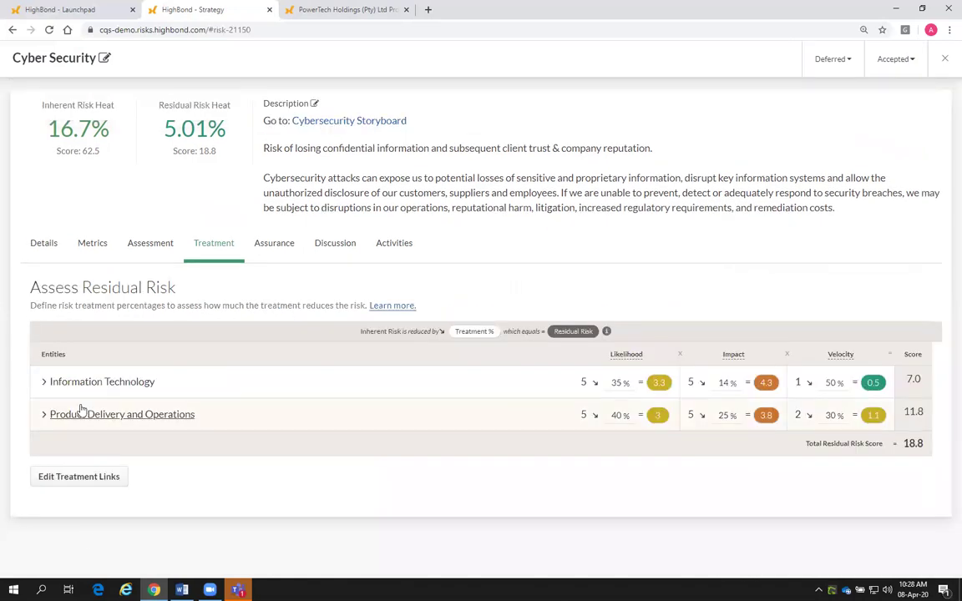
- Reopen the treatment links and review the linked objectives of the IT Cyber Security Compliance framework, collapsing it when done
click(81, 481)
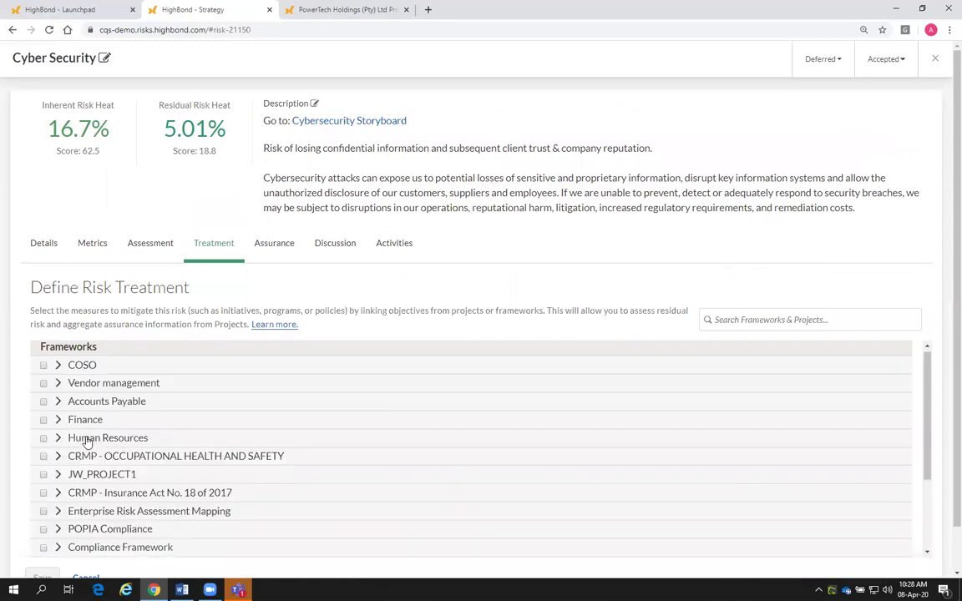
scroll(86, 443, down, 3)
scroll(87, 441, up, 1)
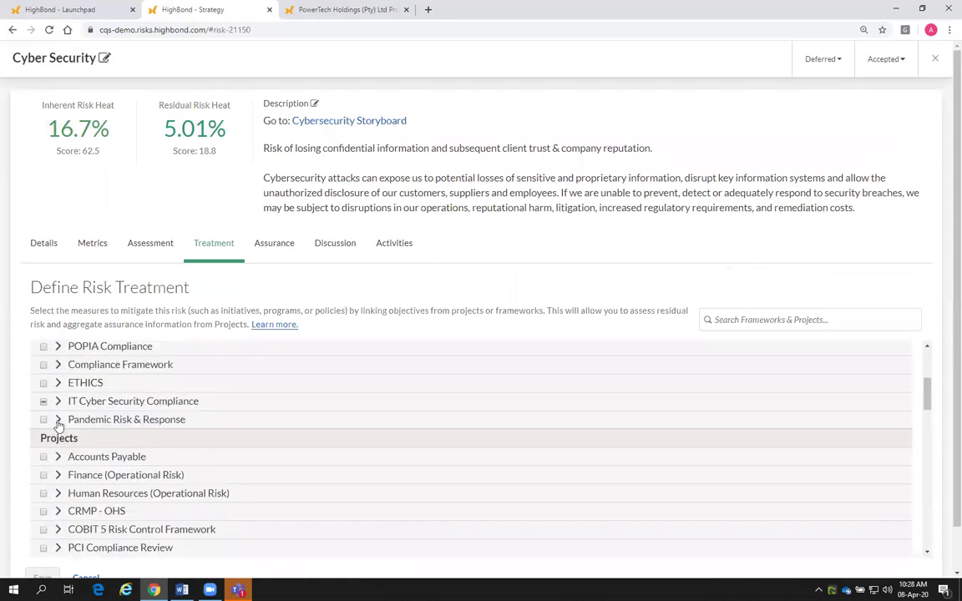
scroll(51, 409, up, 3)
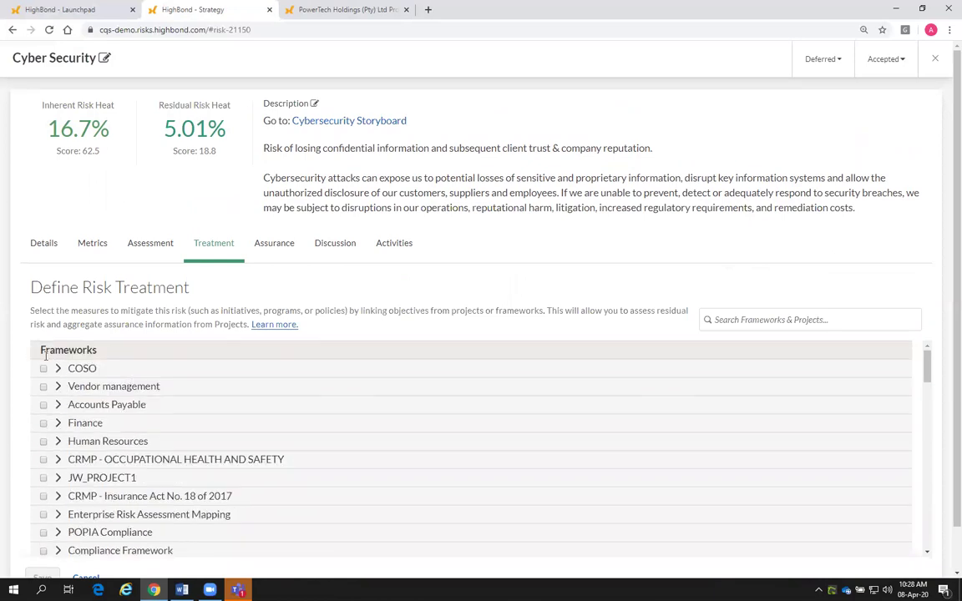
scroll(75, 393, down, 2)
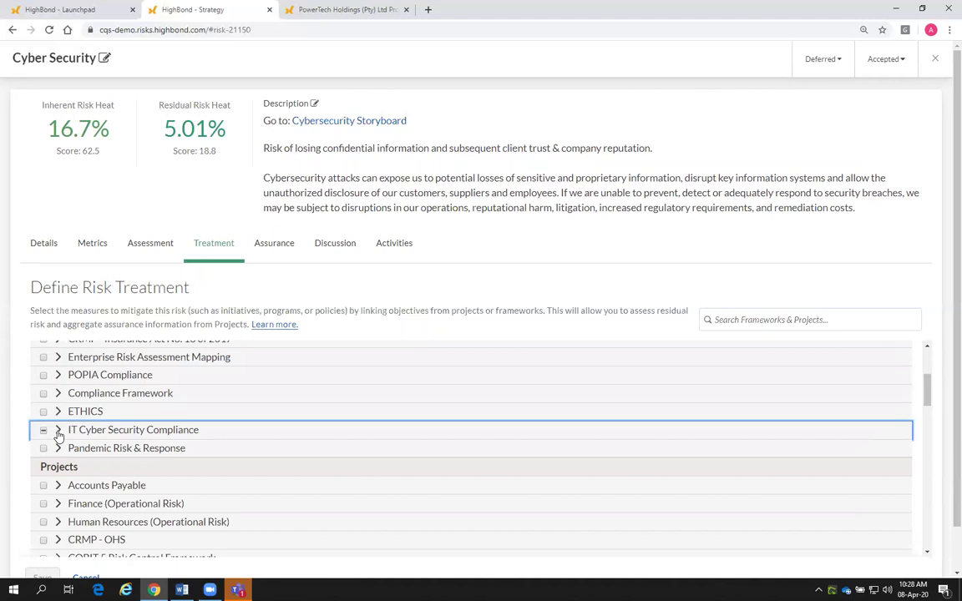
click(58, 430)
scroll(60, 431, down, 1)
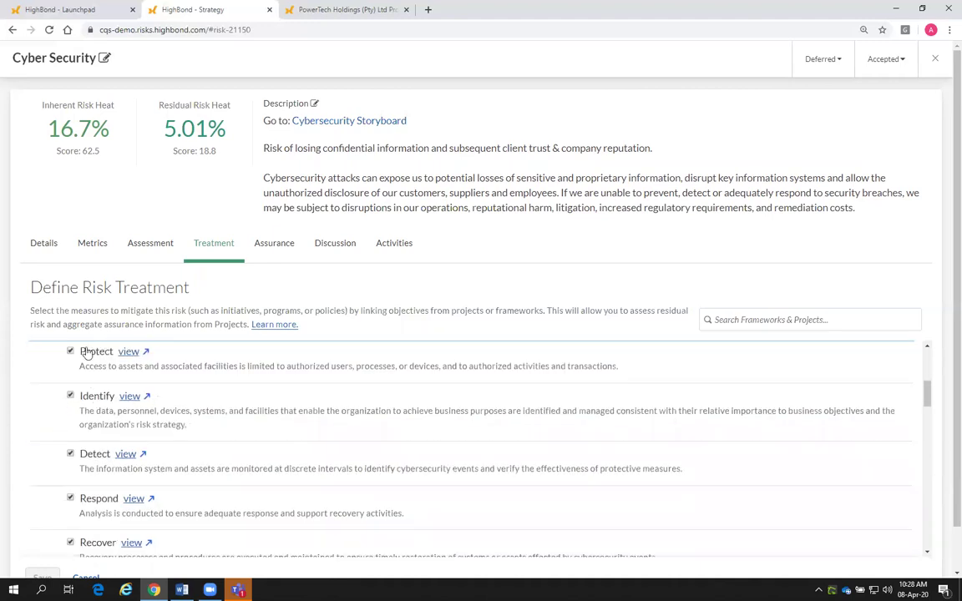
scroll(60, 468, up, 2)
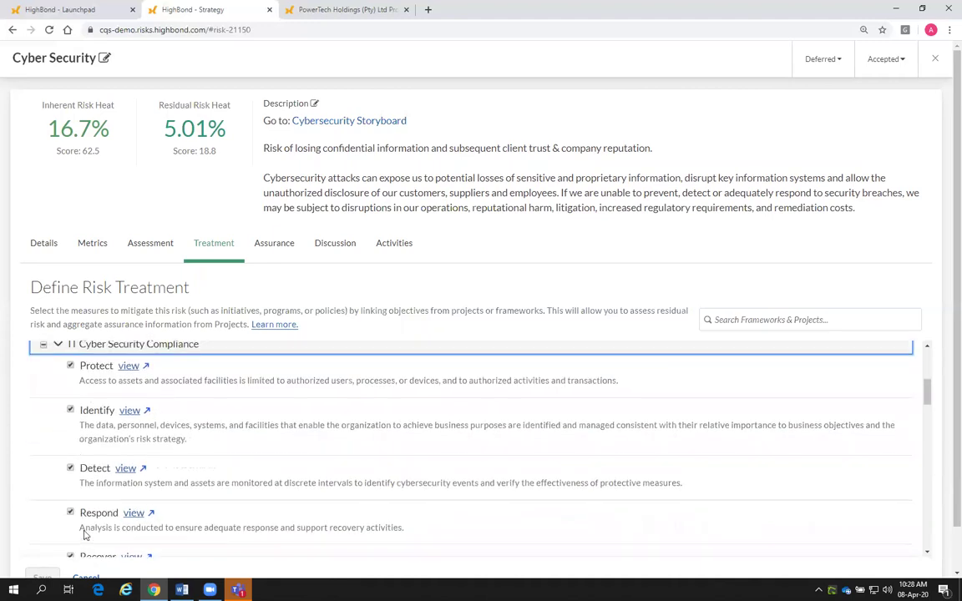
click(58, 459)
- Review the linked objectives of the COBIT Monitoring project and return to the residual risk assessment without saving
scroll(50, 461, down, 3)
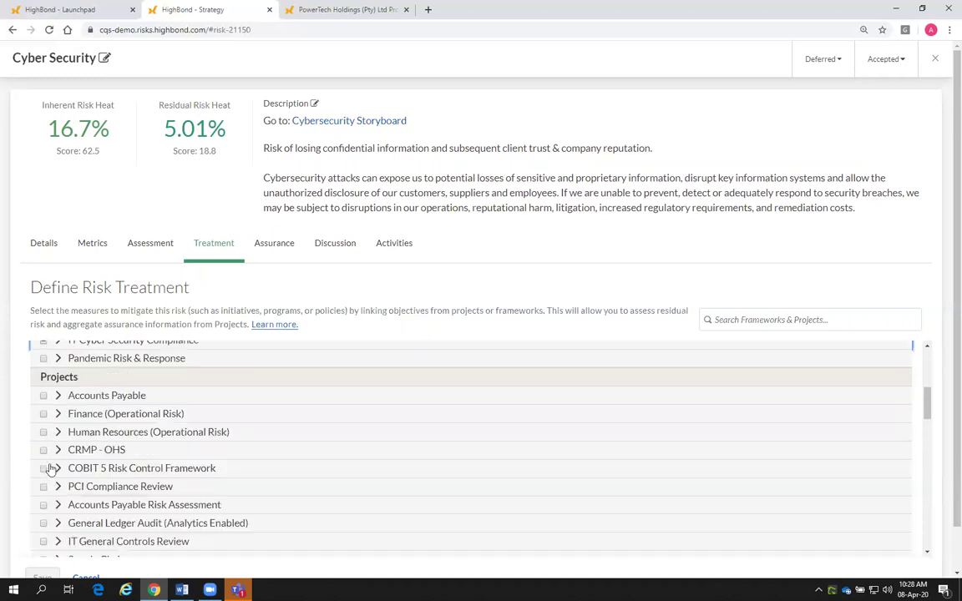
scroll(54, 461, down, 5)
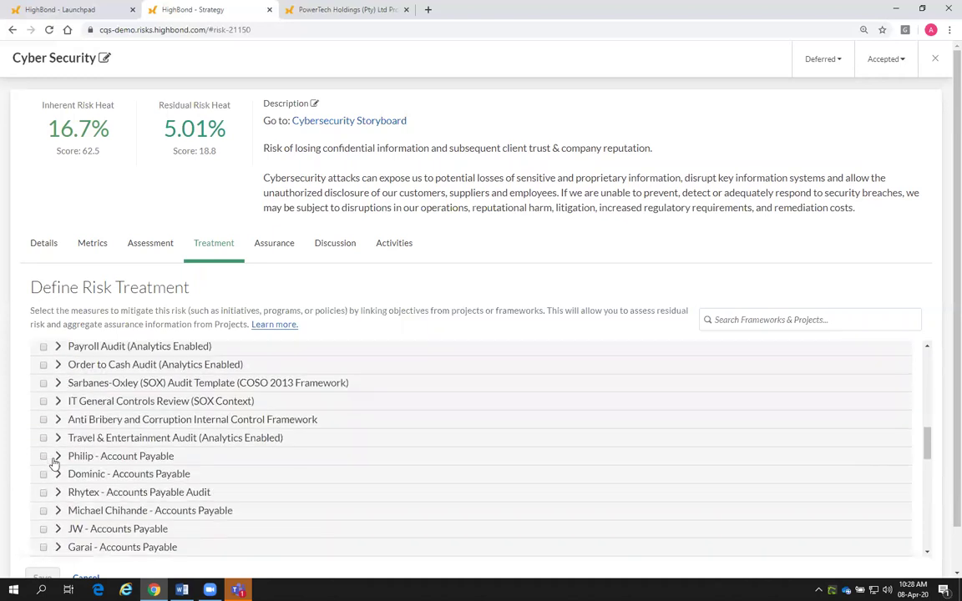
scroll(53, 464, down, 3)
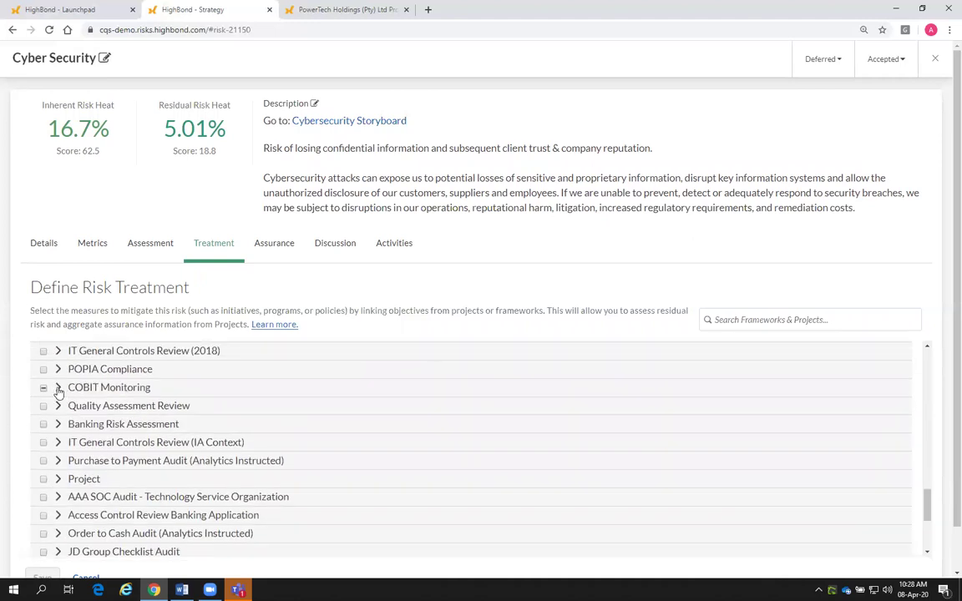
click(57, 389)
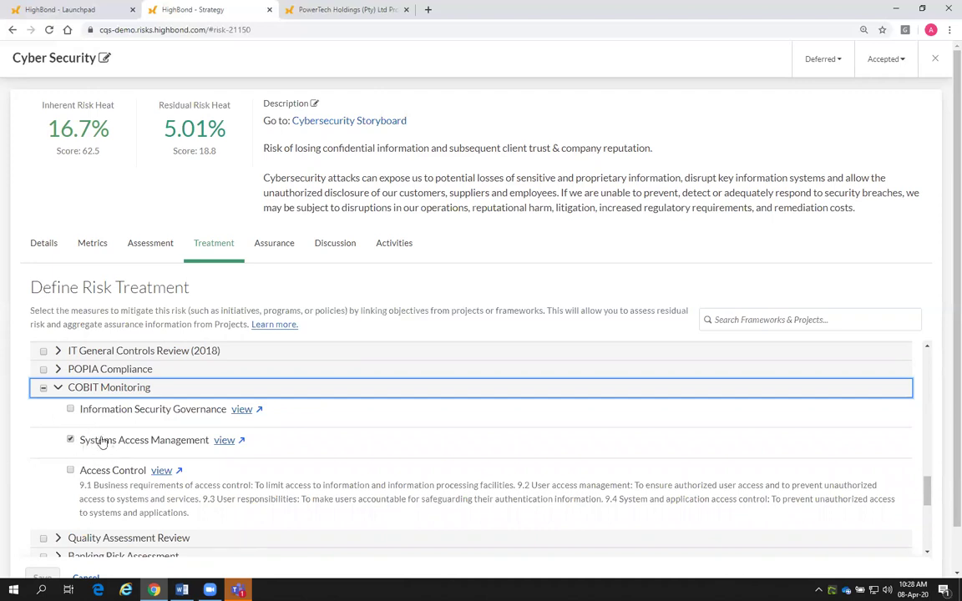
click(58, 388)
scroll(96, 455, down, 5)
click(86, 531)
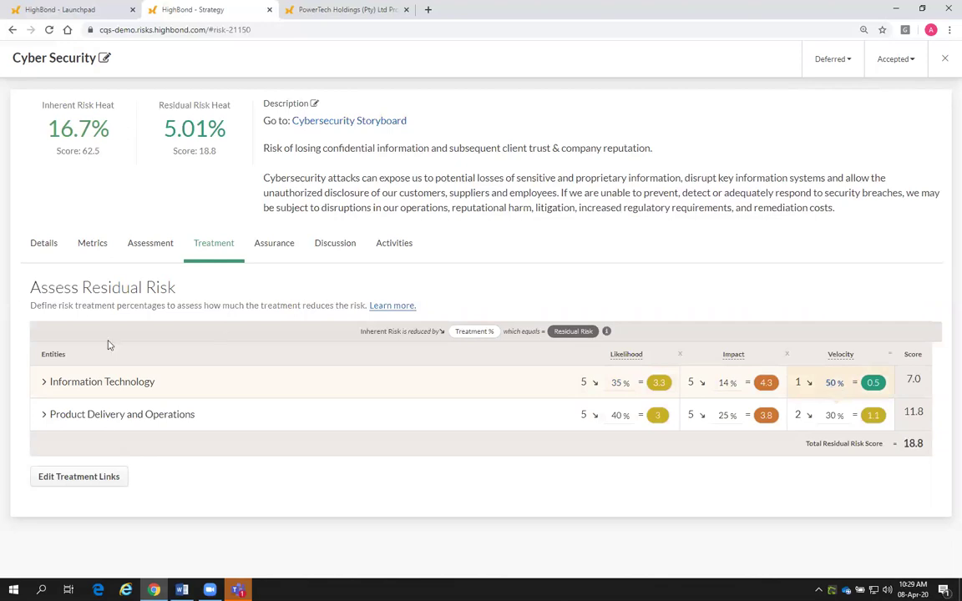
- Expand the Information Technology entity to examine its treatment percentages for likelihood, impact and velocity, and collapse it again
click(44, 382)
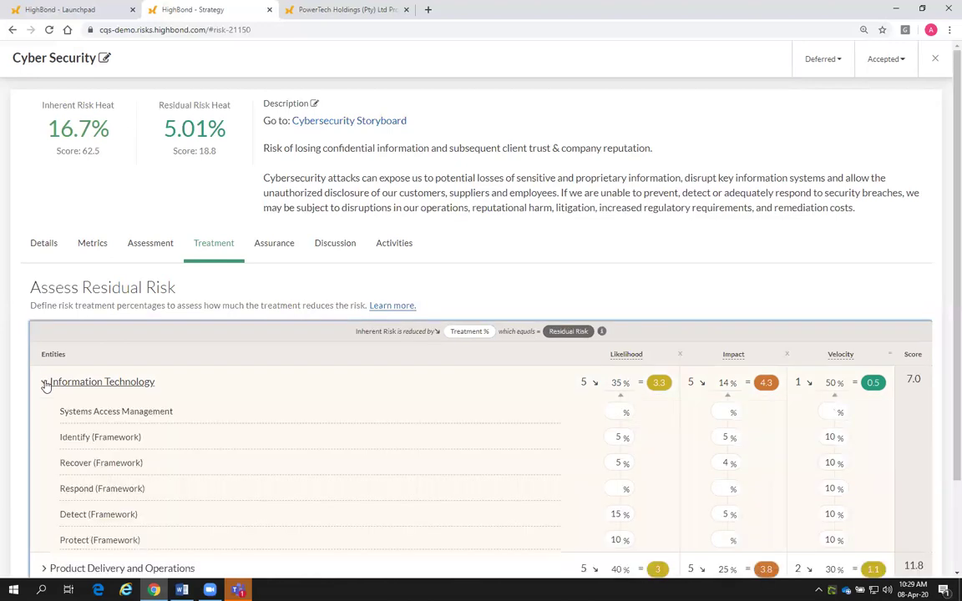
scroll(617, 416, down, 1)
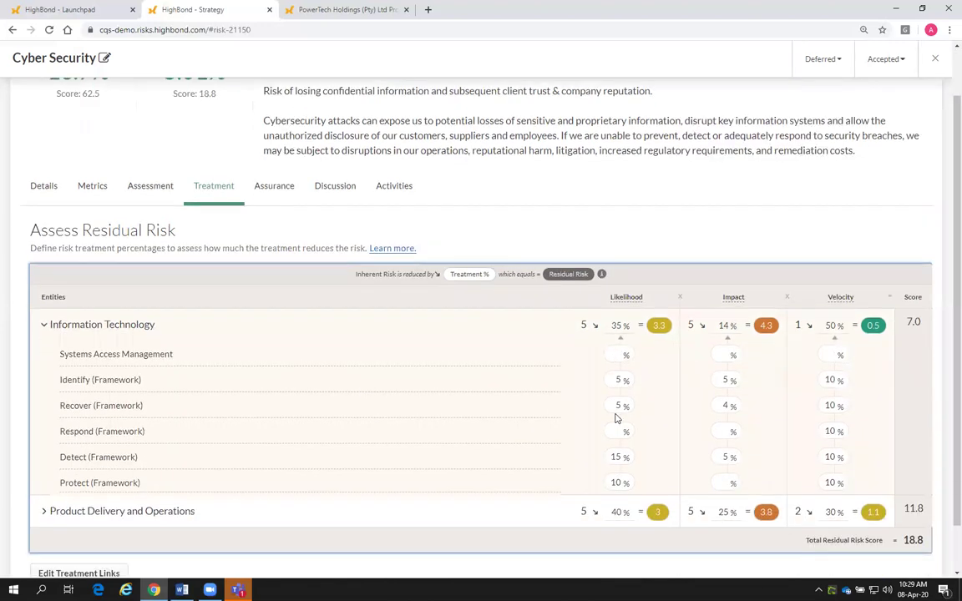
click(45, 325)
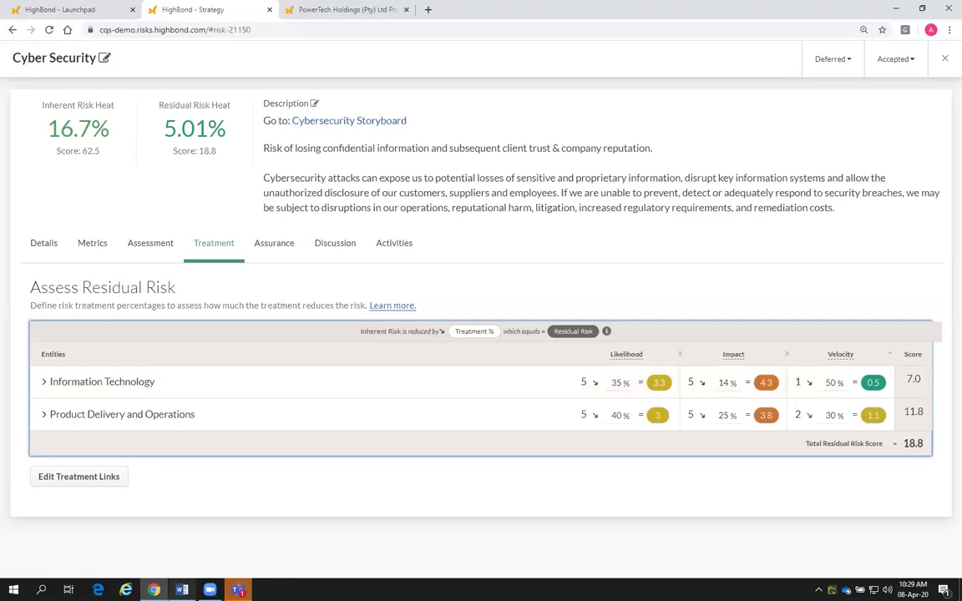
- Switch to the Word script, review section 3.2 Risk Treatment and read section 3.3 Assess Residual Risk
key(alt+Tab)
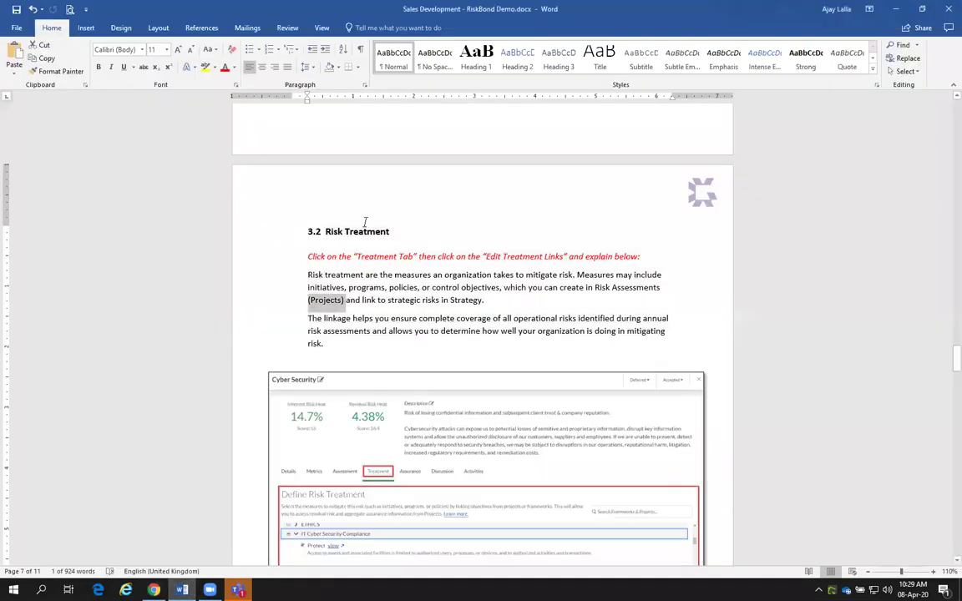
scroll(365, 221, down, 5)
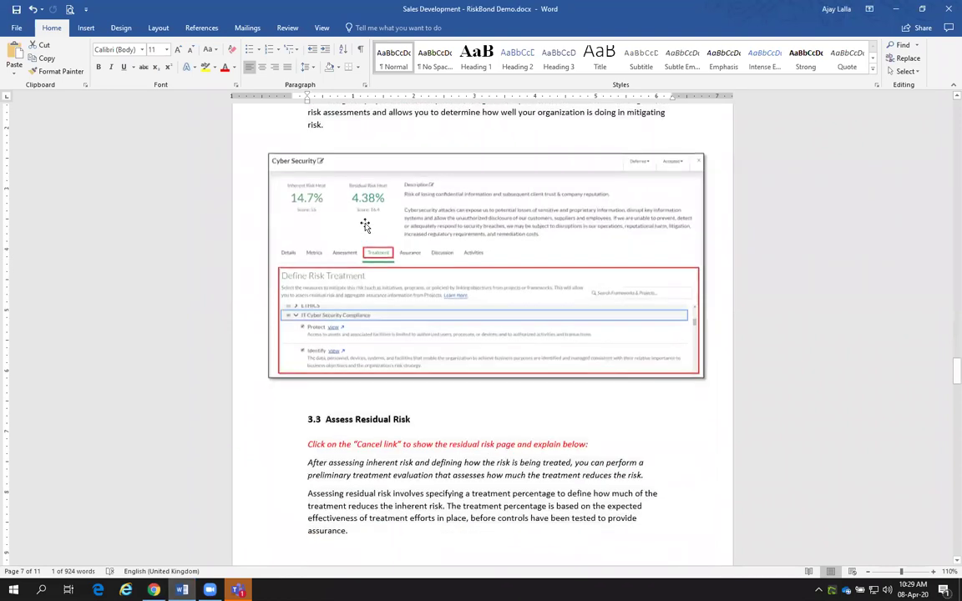
scroll(364, 218, down, 2)
scroll(364, 217, up, 4)
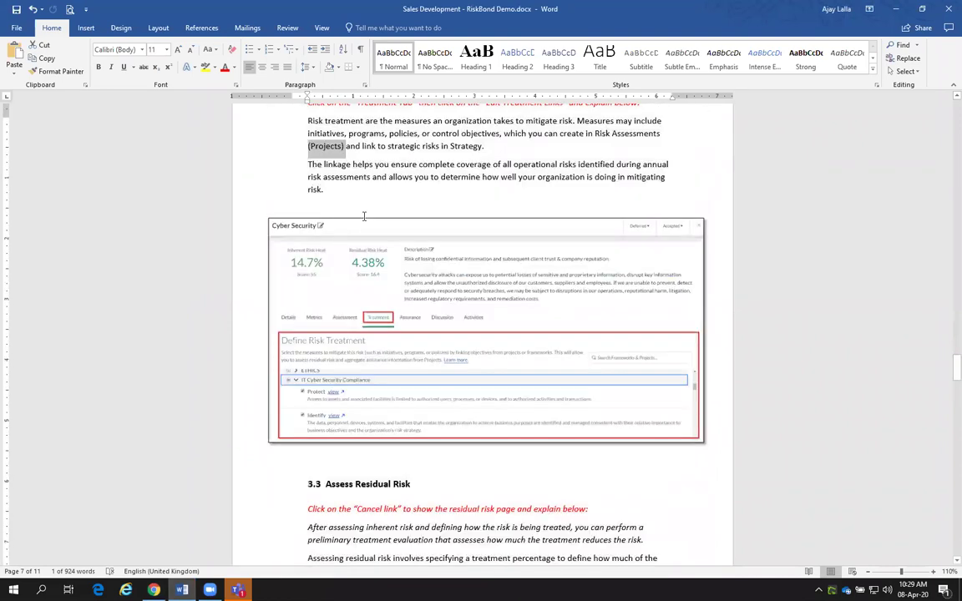
scroll(364, 217, up, 1)
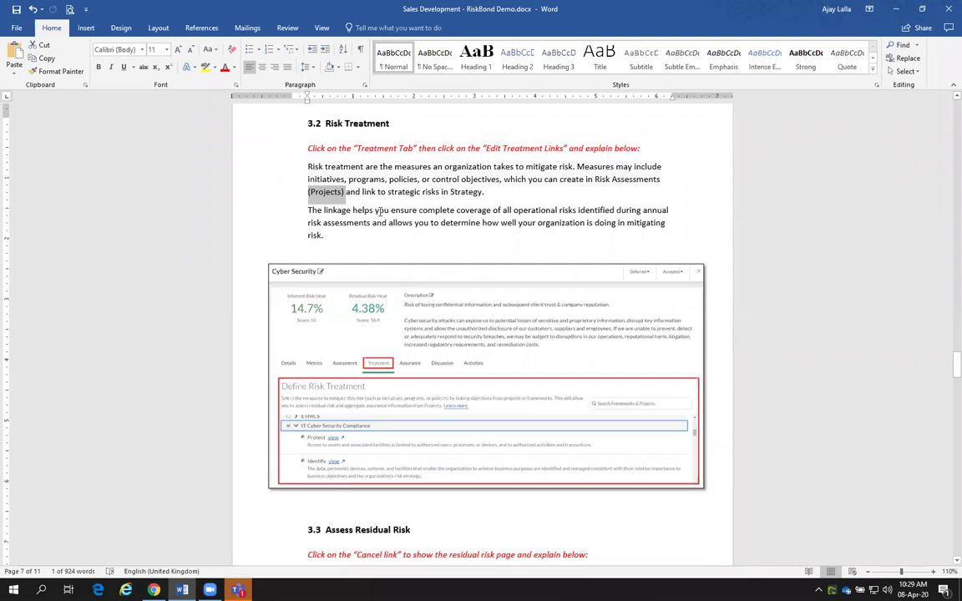
scroll(251, 399, down, 1)
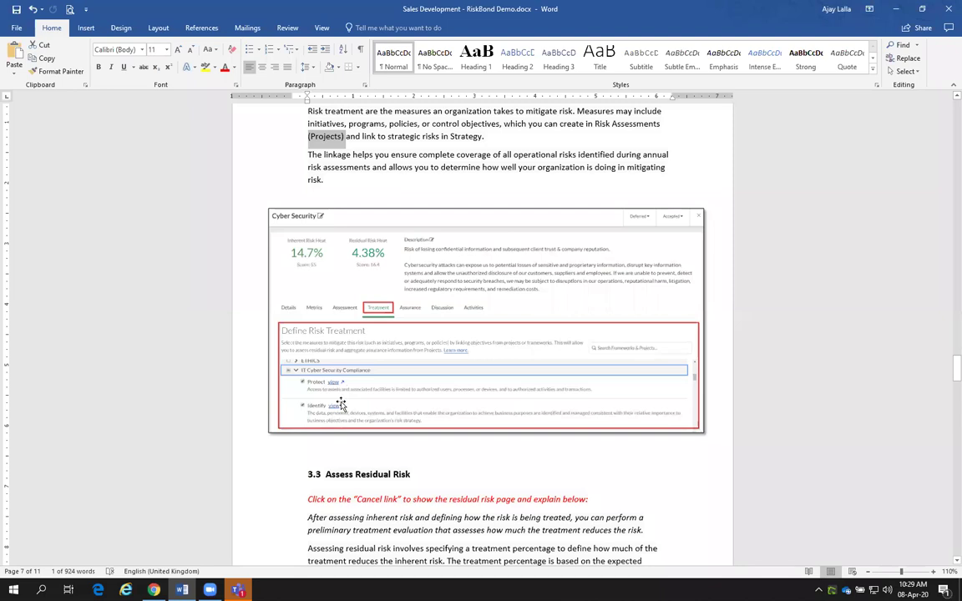
scroll(341, 405, down, 2)
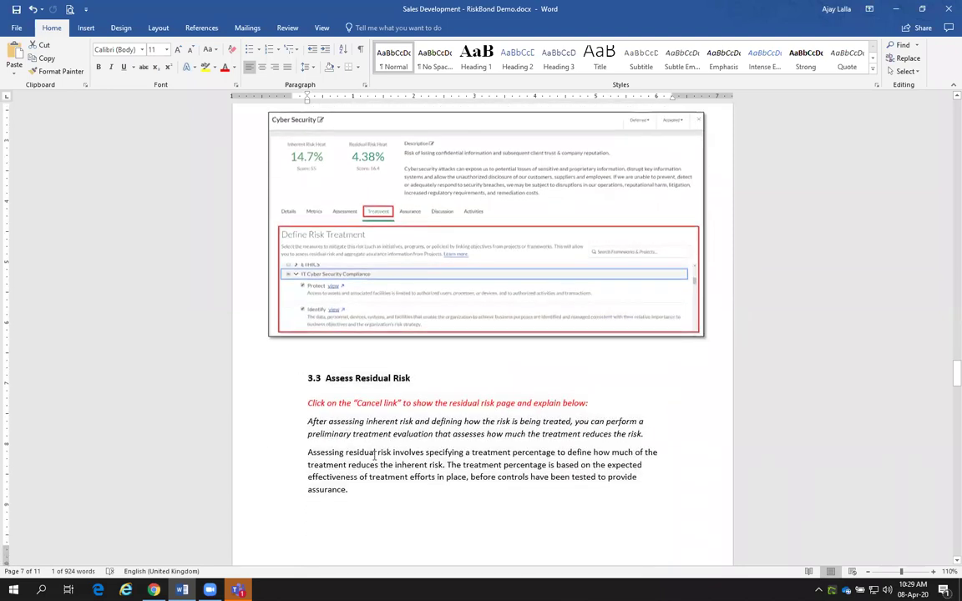
scroll(378, 431, down, 1)
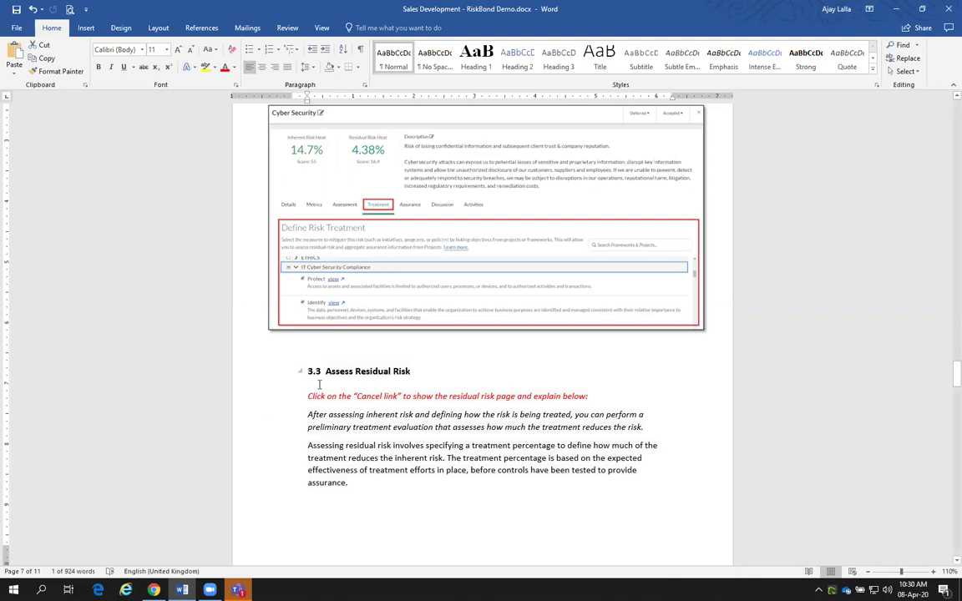
scroll(319, 384, down, 1)
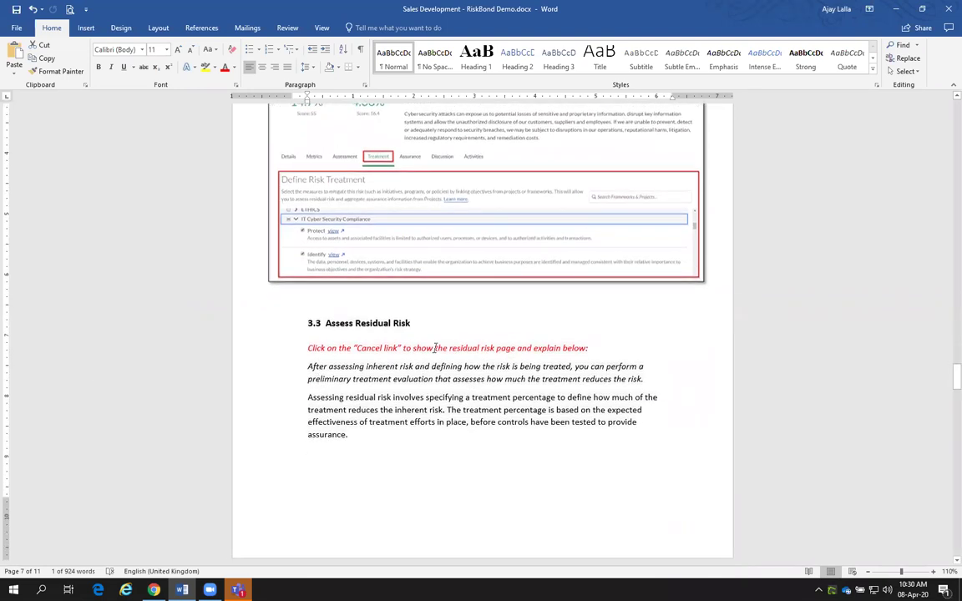
scroll(430, 357, down, 1)
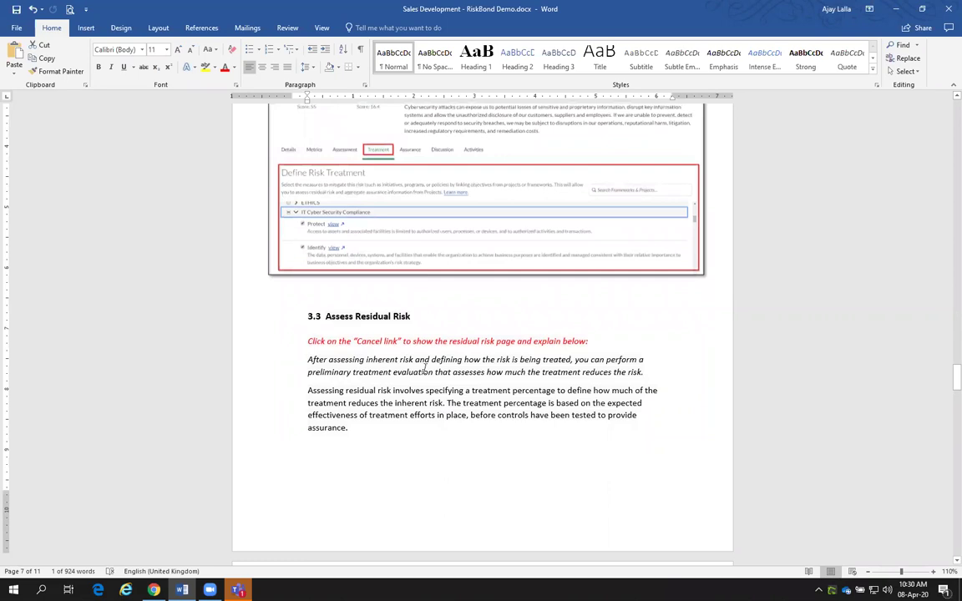
scroll(342, 390, down, 1)
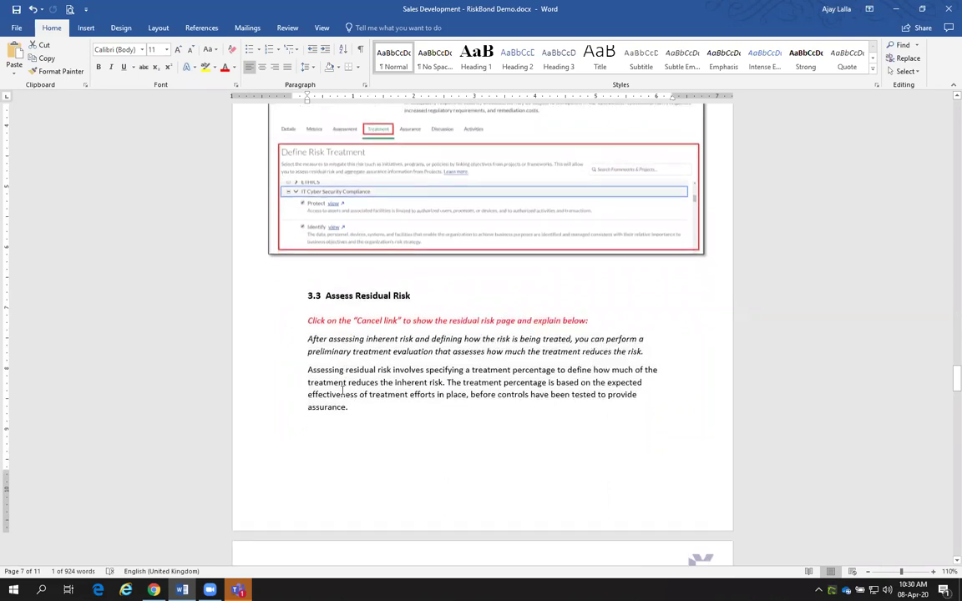
- Read the rest of section 3.3 Assess Residual Risk with its illustration, continuing to the heading of section 4, Reporting and Monitoring Risk
scroll(342, 390, down, 1)
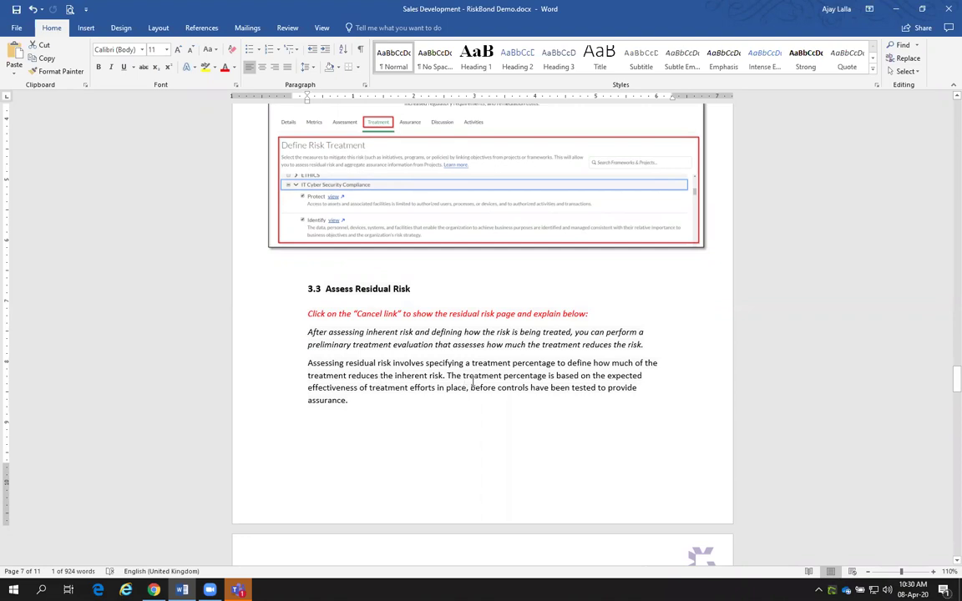
scroll(390, 271, down, 3)
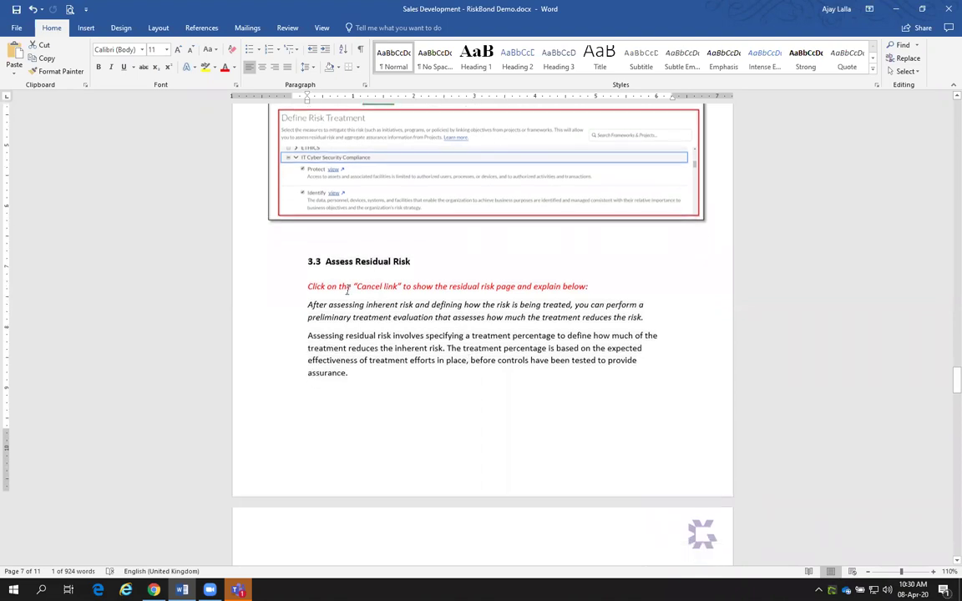
scroll(389, 271, down, 5)
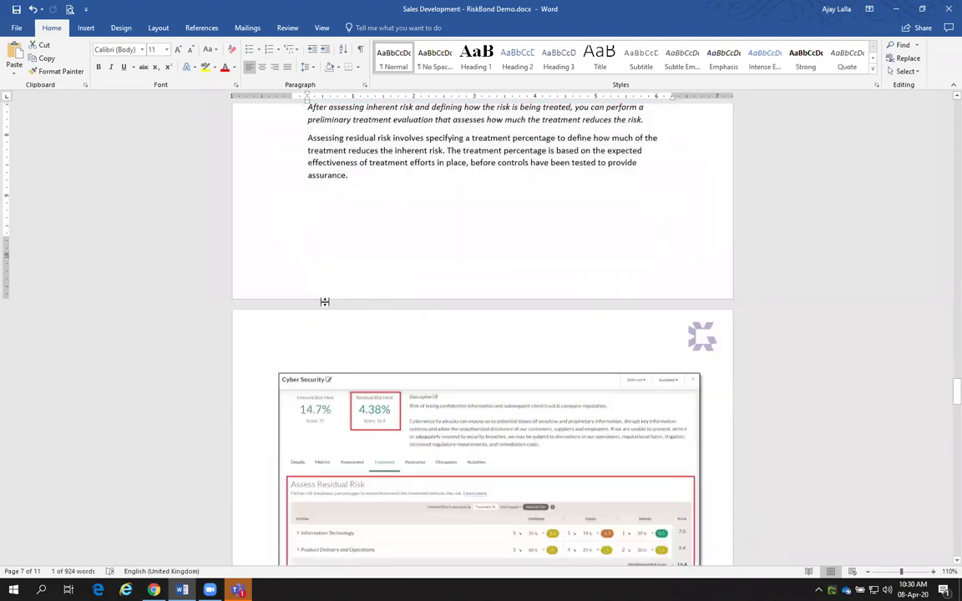
scroll(326, 320, down, 2)
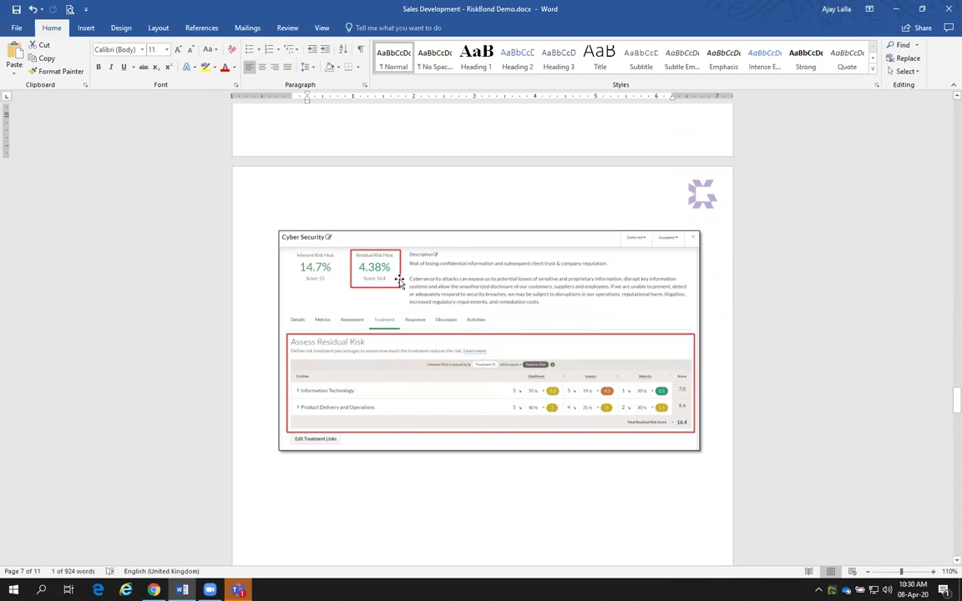
scroll(399, 282, down, 8)
scroll(391, 311, down, 3)
scroll(388, 307, up, 2)
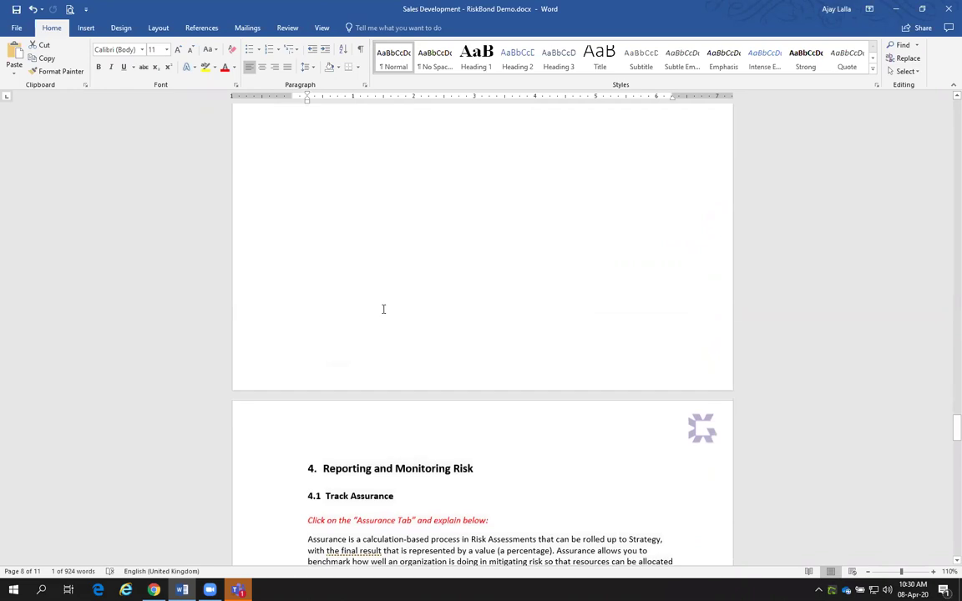
- Switch to HighBond Strategy, open the Cyber Security risk's assurance view and examine the overall assurance, walkthrough results and treatment areas
key(alt+Tab)
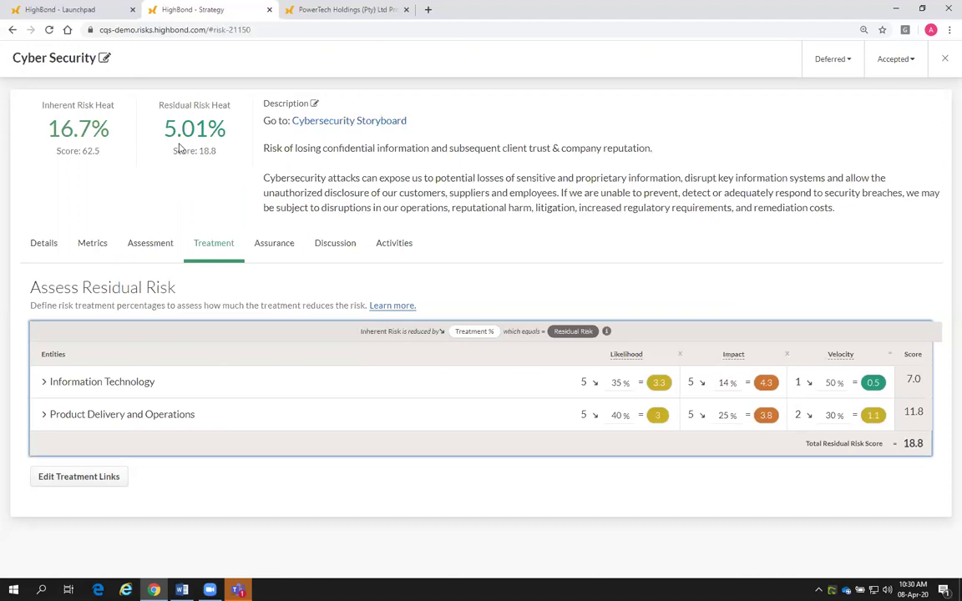
click(276, 247)
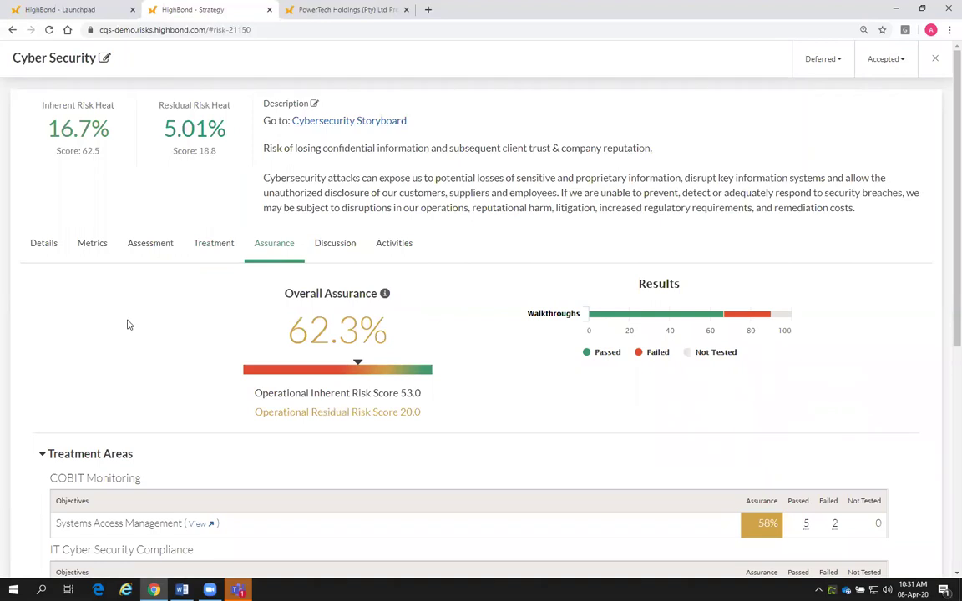
mouse_move(385, 298)
scroll(221, 364, down, 2)
scroll(169, 377, down, 1)
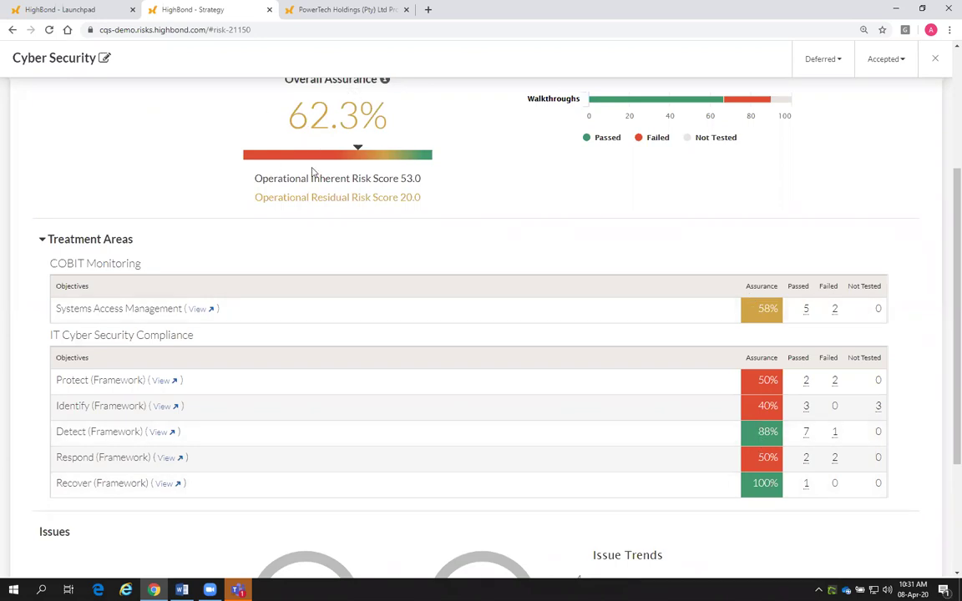
scroll(328, 268, up, 2)
scroll(328, 301, up, 1)
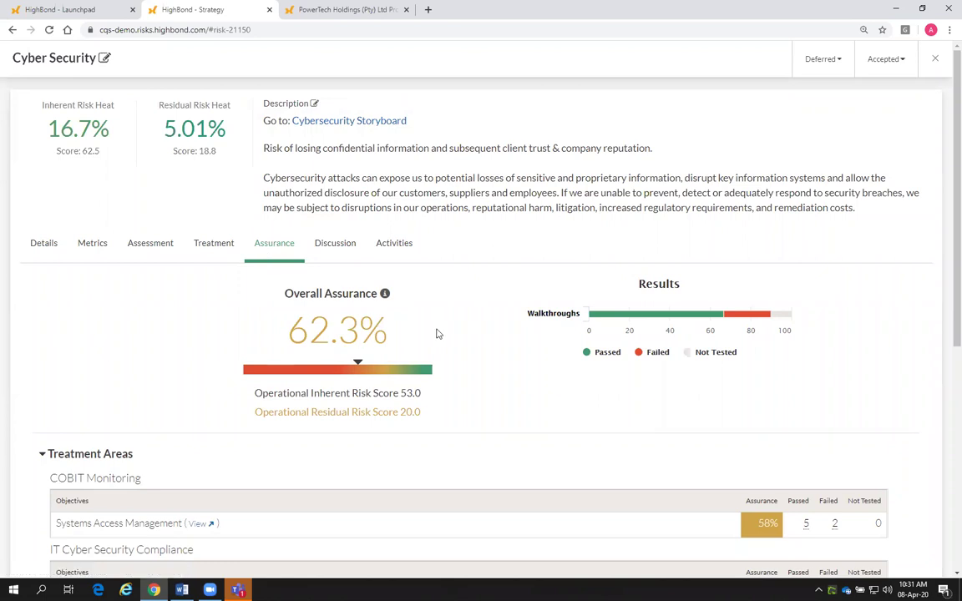
scroll(91, 408, down, 3)
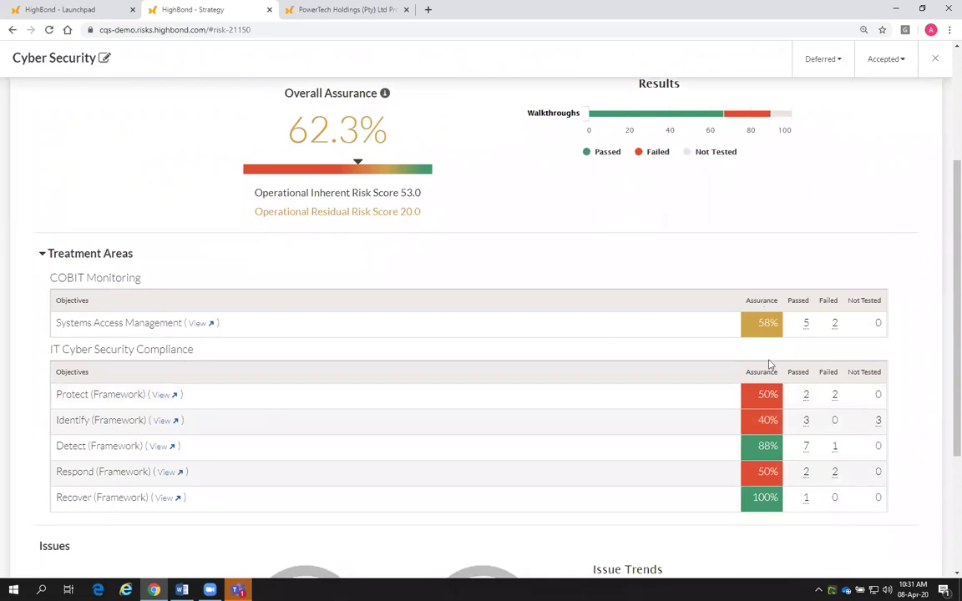
scroll(753, 494, up, 1)
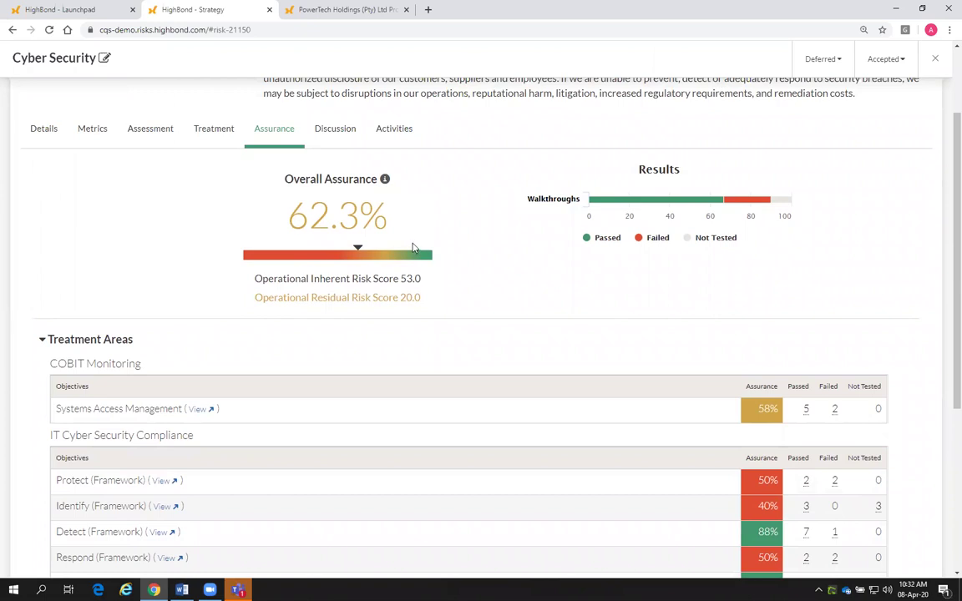
- Switch to the Word script, revisit the Assess Residual Risk illustration and read section 4.1 Track Assurance
key(alt+Tab)
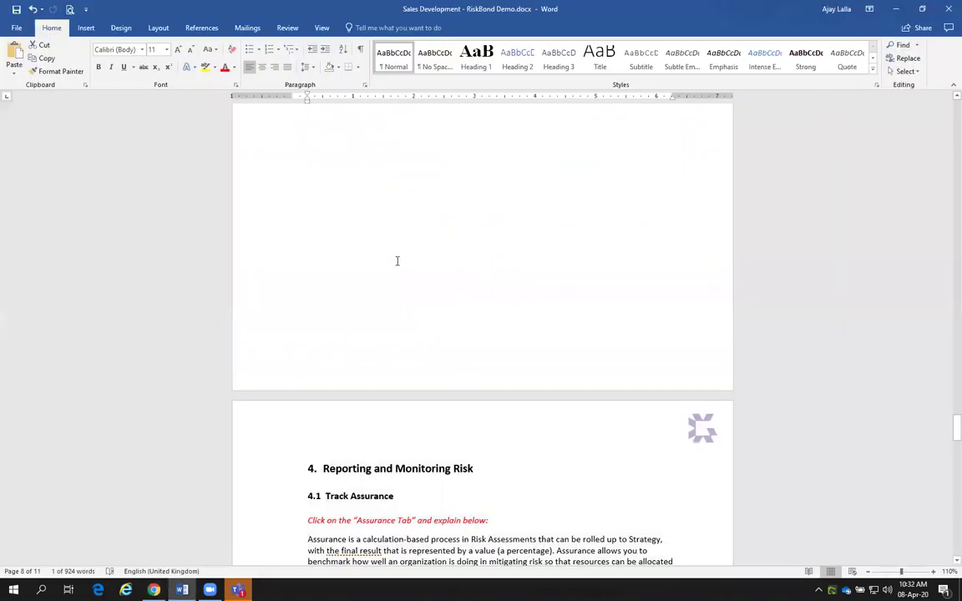
scroll(399, 272, up, 1)
scroll(388, 334, up, 6)
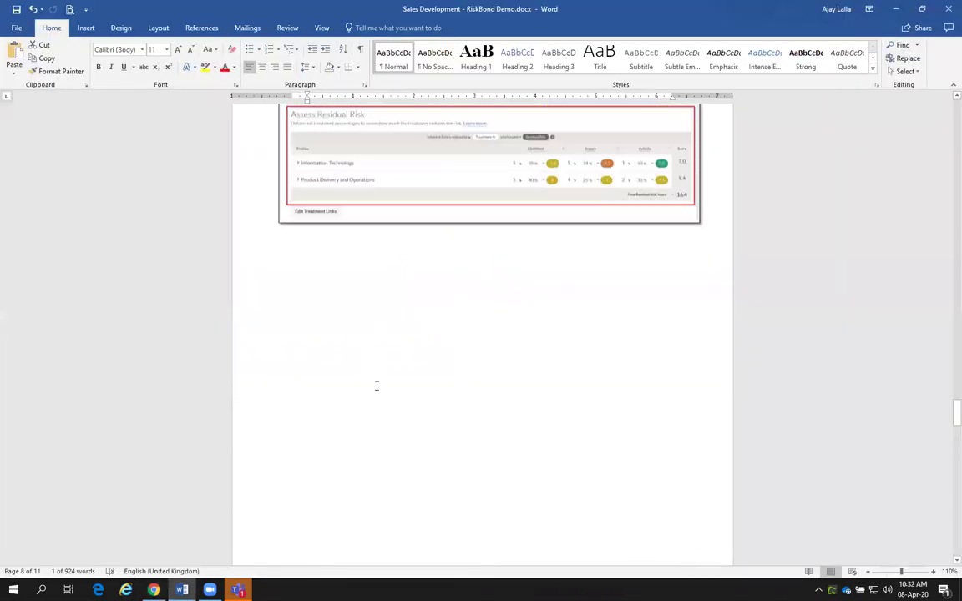
scroll(374, 405, up, 2)
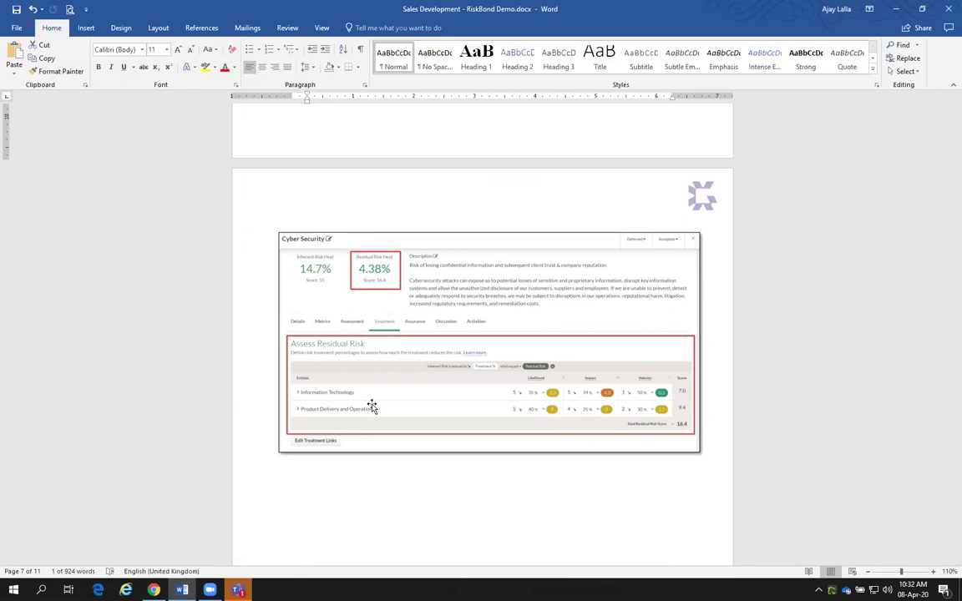
scroll(373, 405, down, 6)
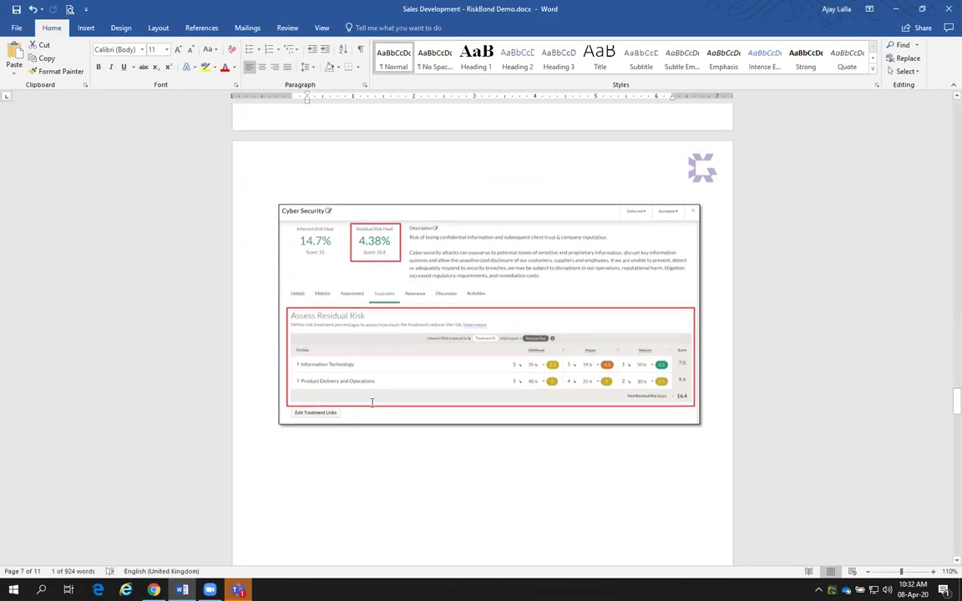
scroll(375, 426, down, 15)
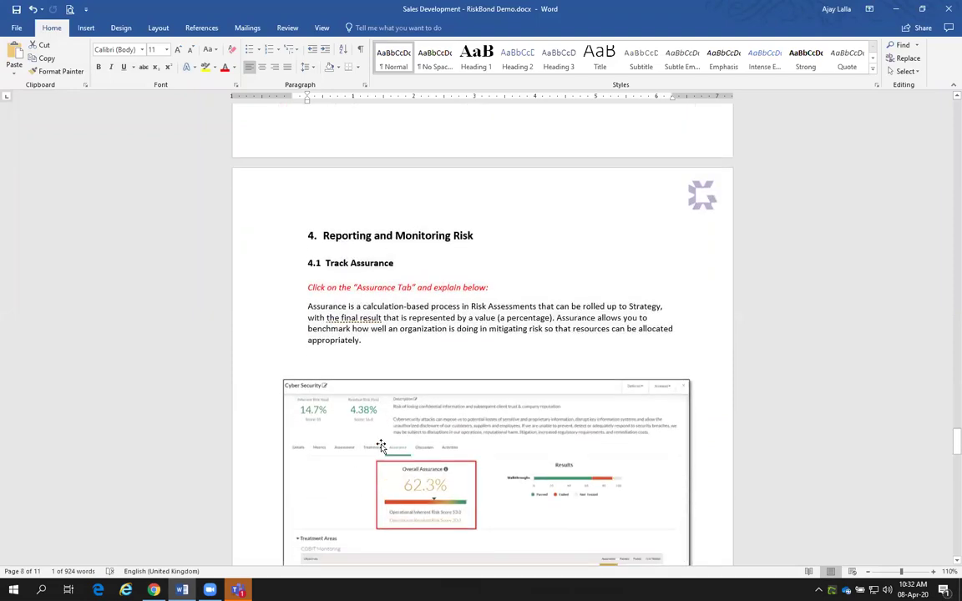
scroll(371, 438, down, 1)
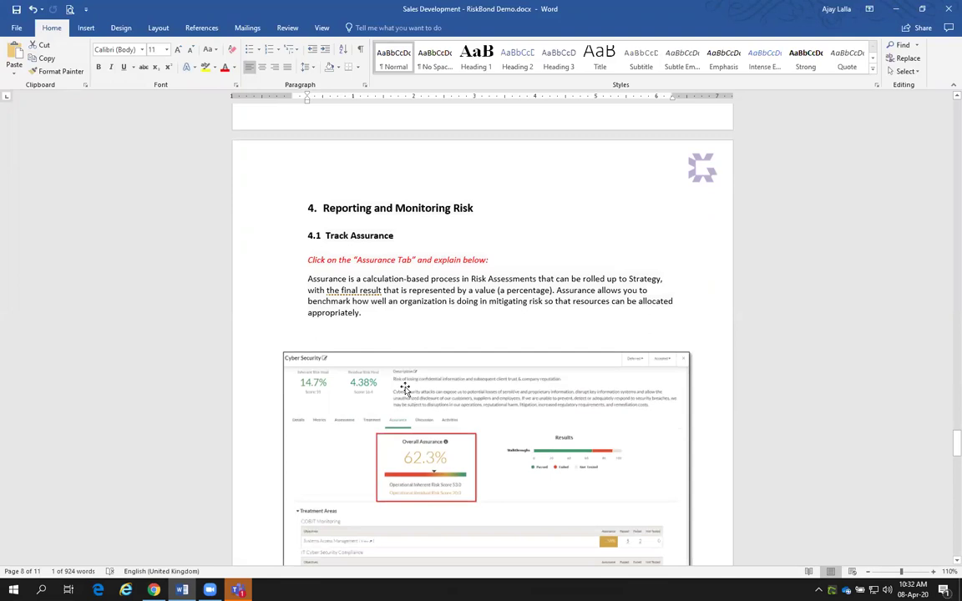
scroll(375, 318, up, 1)
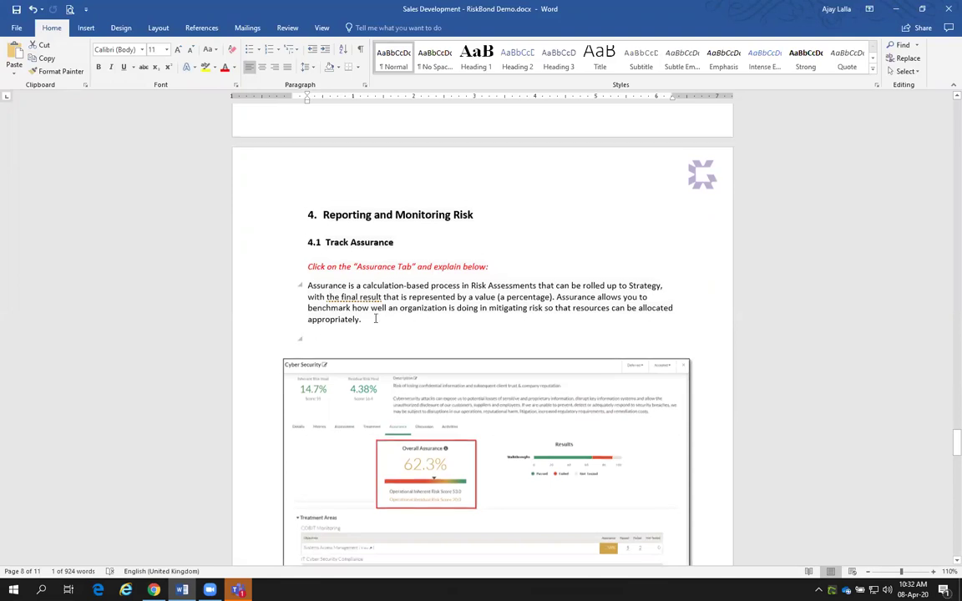
scroll(338, 349, down, 3)
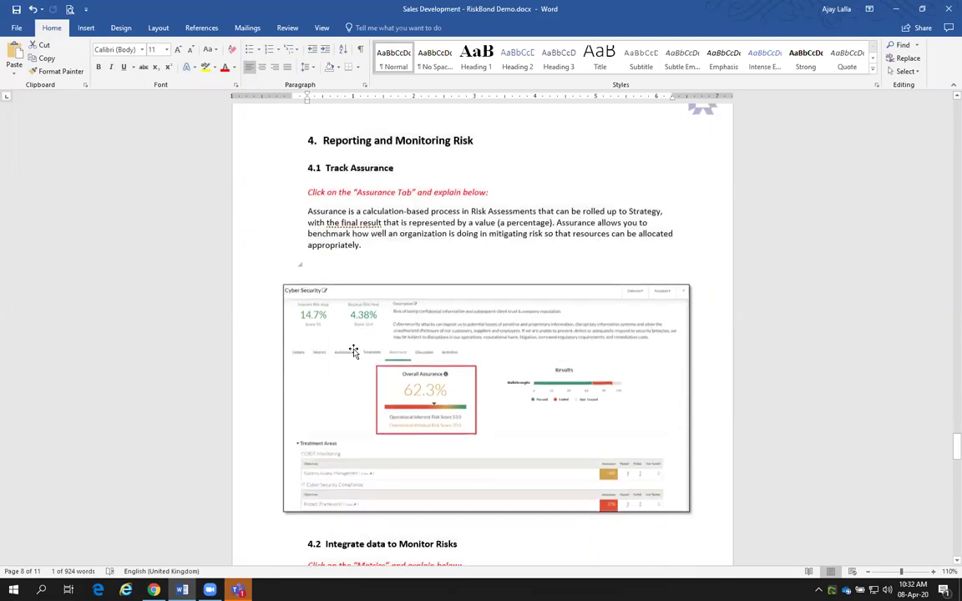
scroll(330, 344, up, 1)
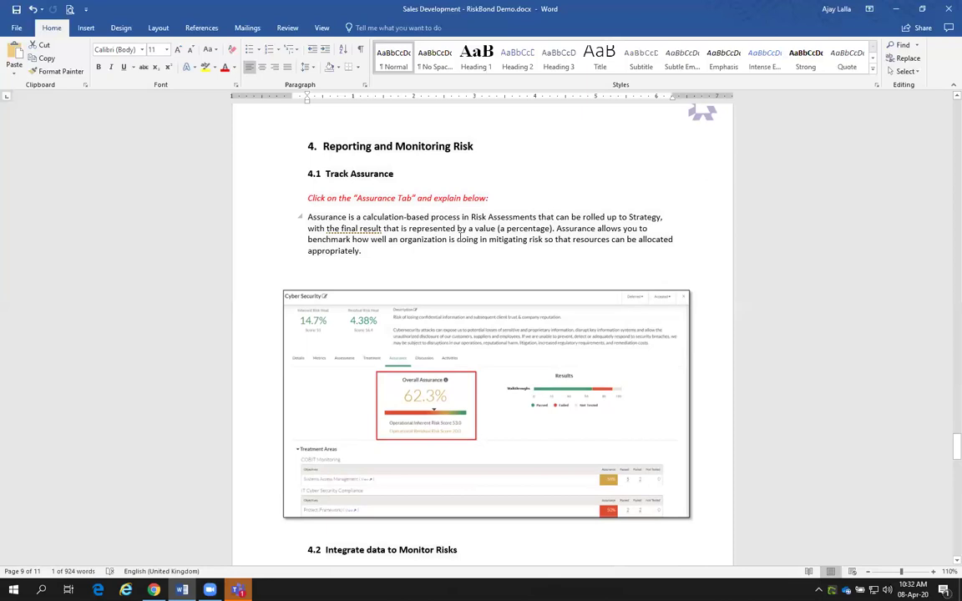
- Read section 4.2 Integrate data to Monitor Risks and its metrics illustration, glancing briefly at the Cyber Security risk in HighBond
scroll(459, 233, down, 5)
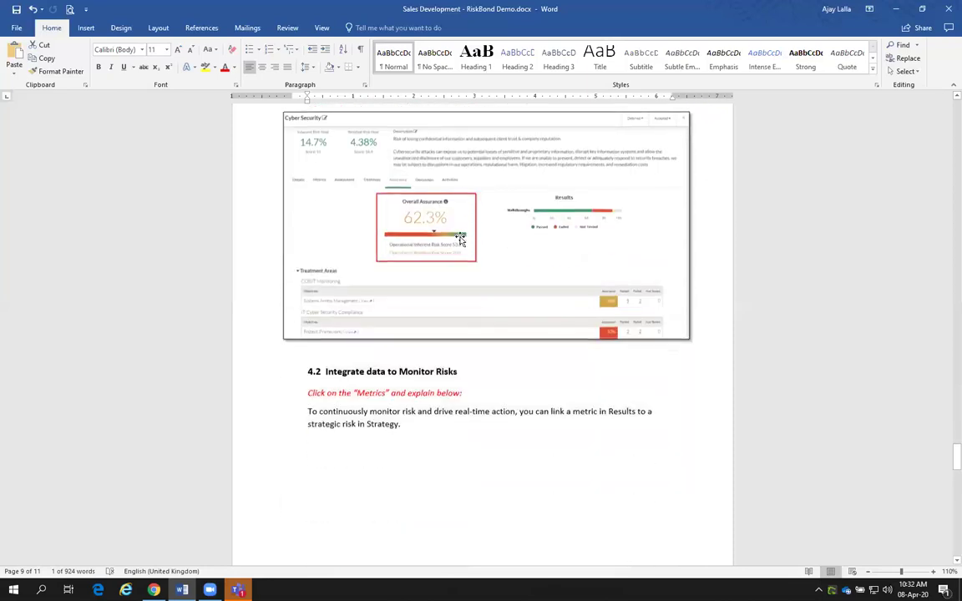
scroll(459, 239, down, 3)
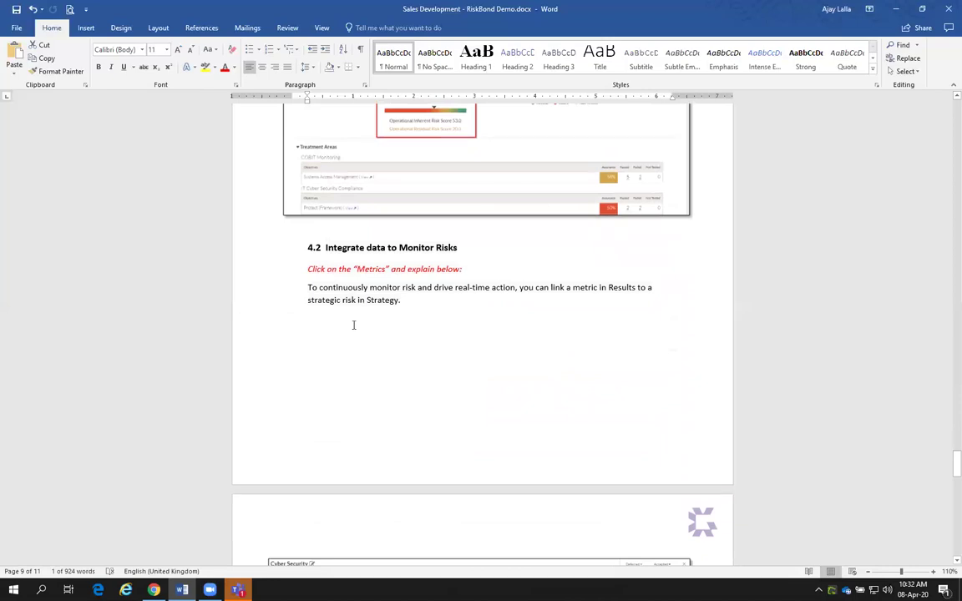
scroll(353, 325, down, 1)
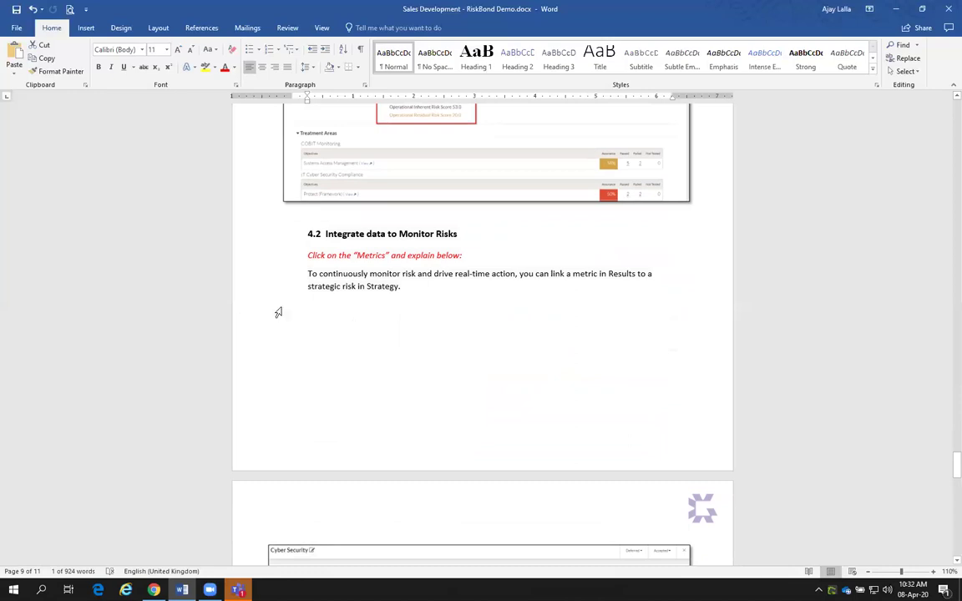
key(alt+Tab)
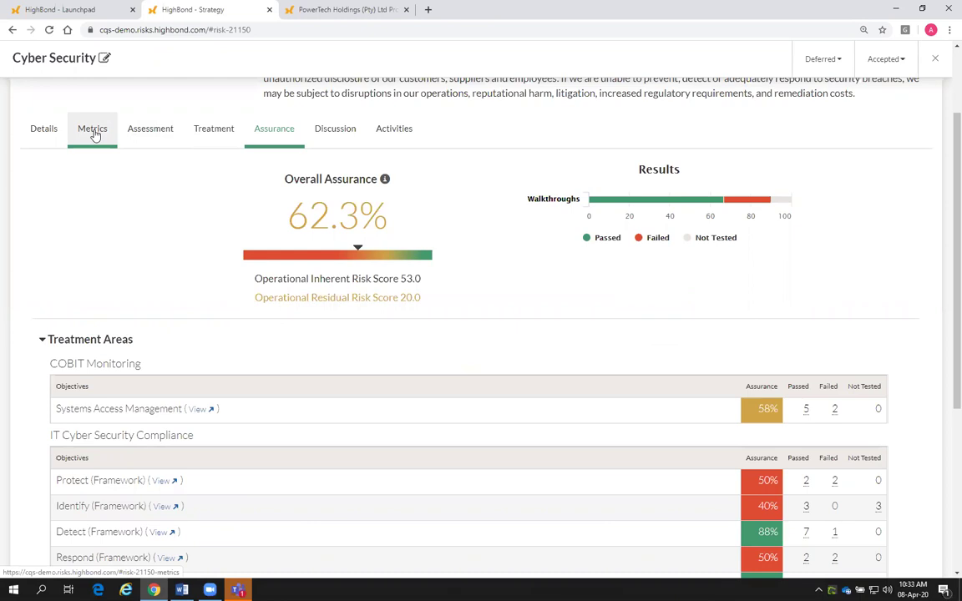
key(alt+Tab)
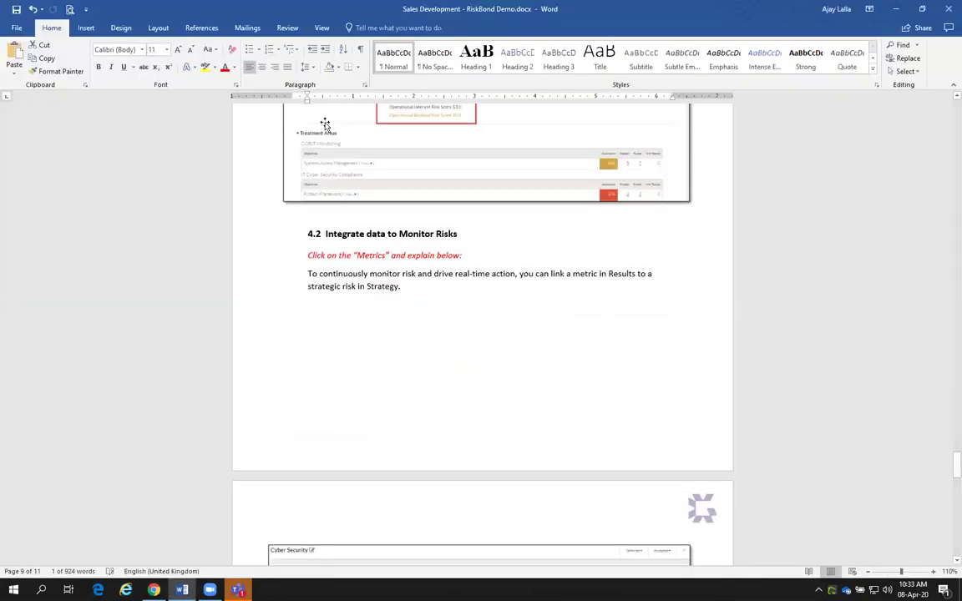
scroll(359, 313, down, 5)
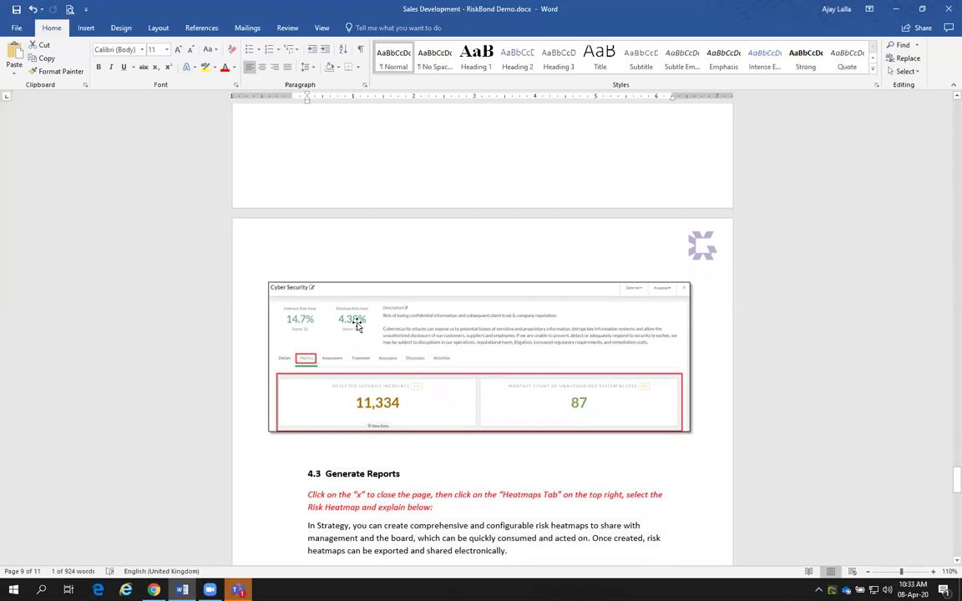
scroll(359, 314, up, 1)
- Switch to HighBond, open the Cyber Security risk's metrics and review the KRI and KPI cards, briefly showing the Launchpad apps
key(alt+Tab)
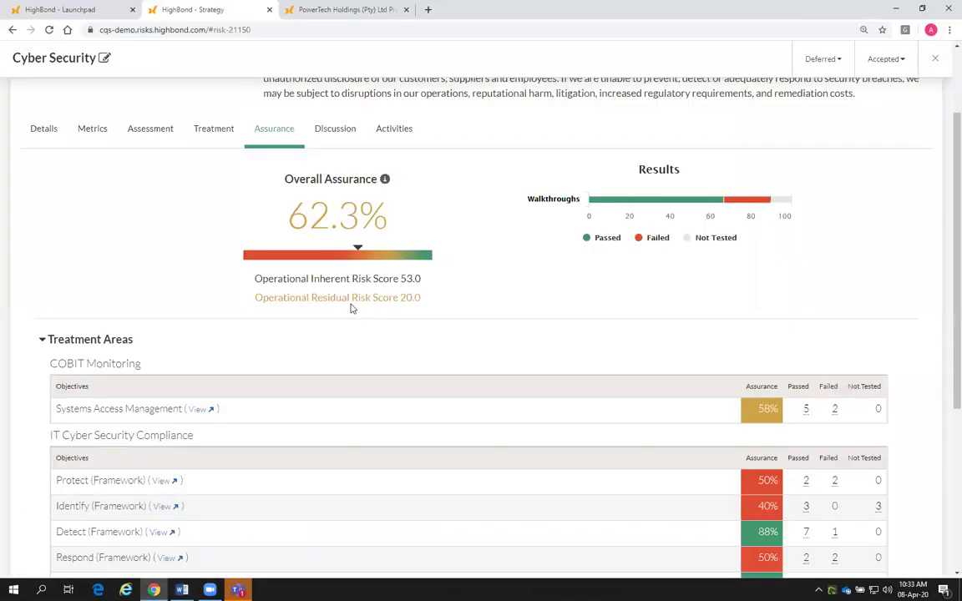
click(93, 137)
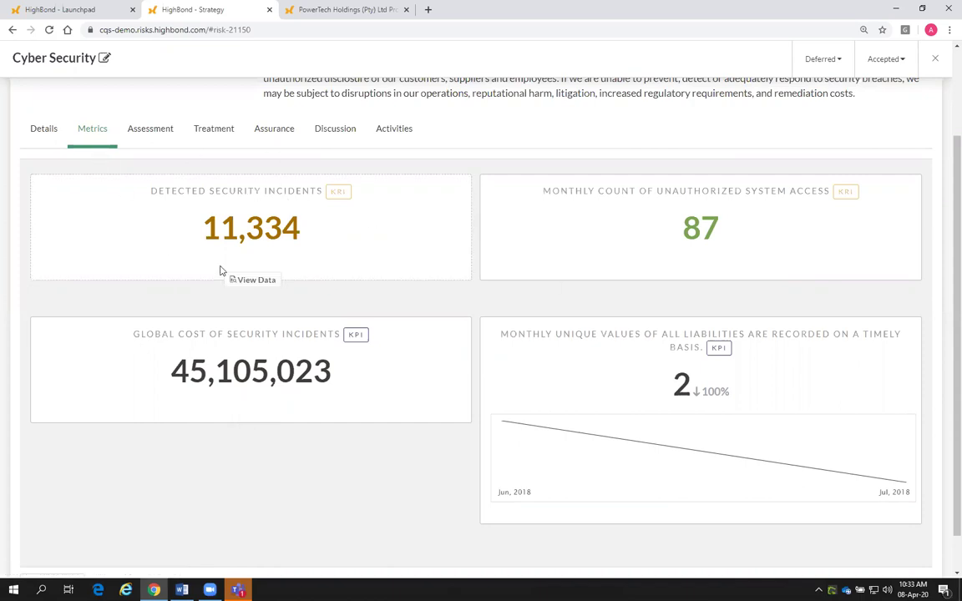
click(80, 9)
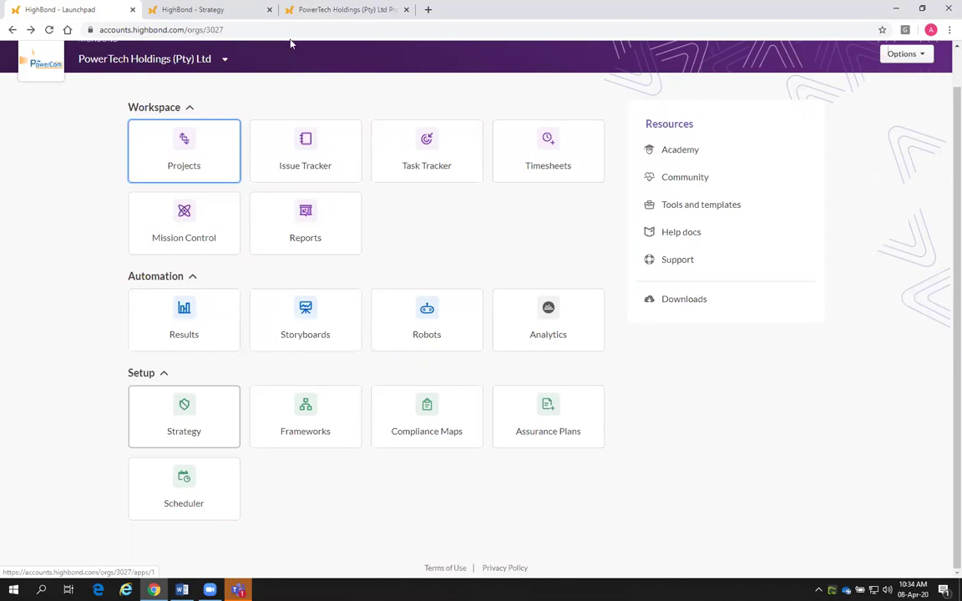
click(307, 10)
click(218, 8)
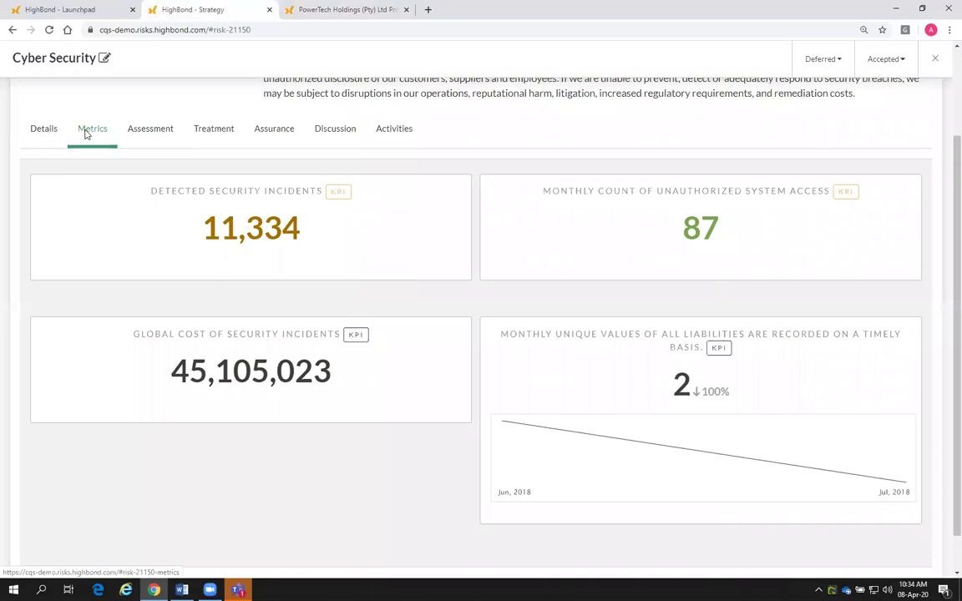
scroll(155, 242, up, 1)
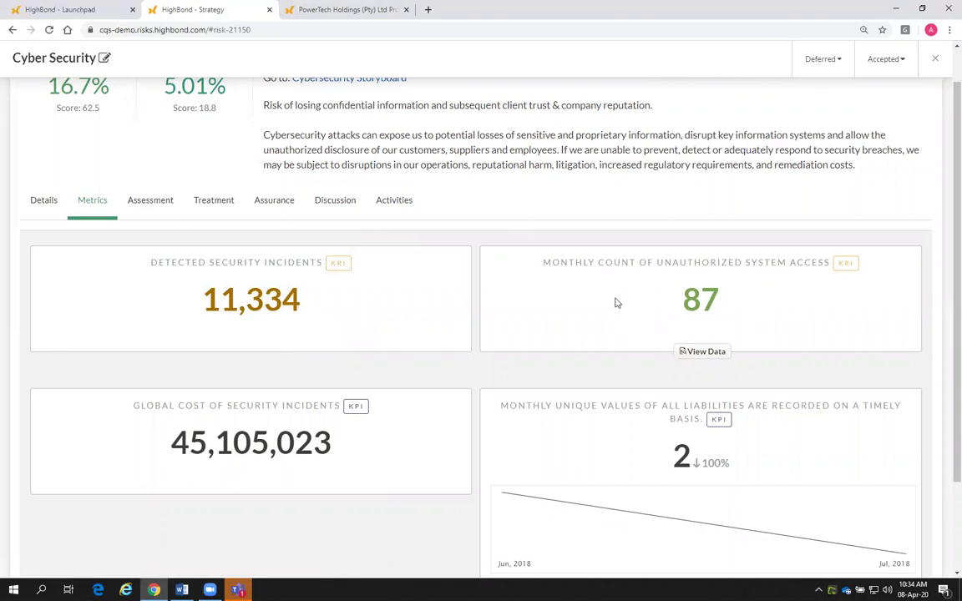
scroll(622, 298, up, 1)
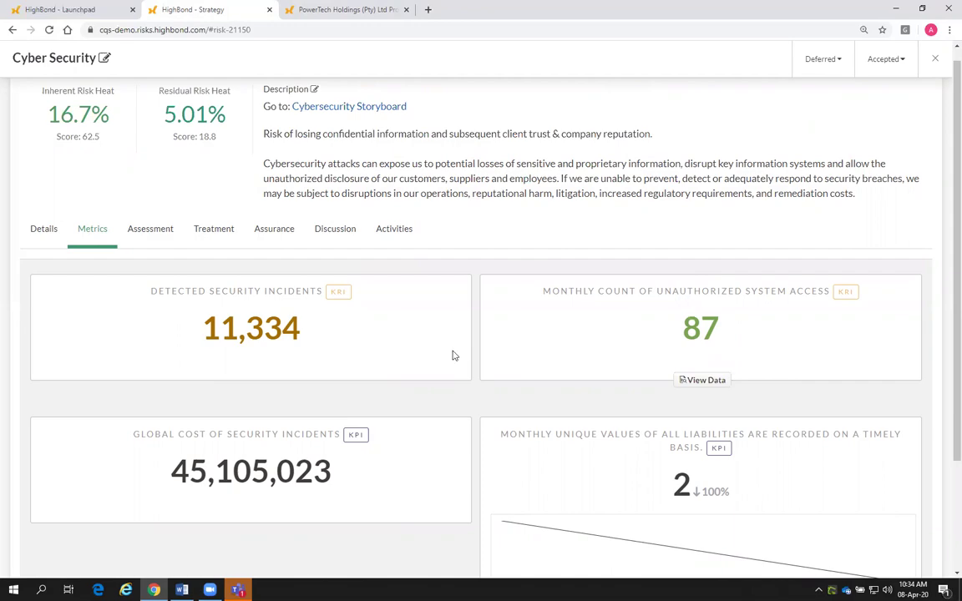
- Switch to the Word script, read the start of section 4.3 Generate Reports and return to the Cyber Security metrics in HighBond
click(182, 589)
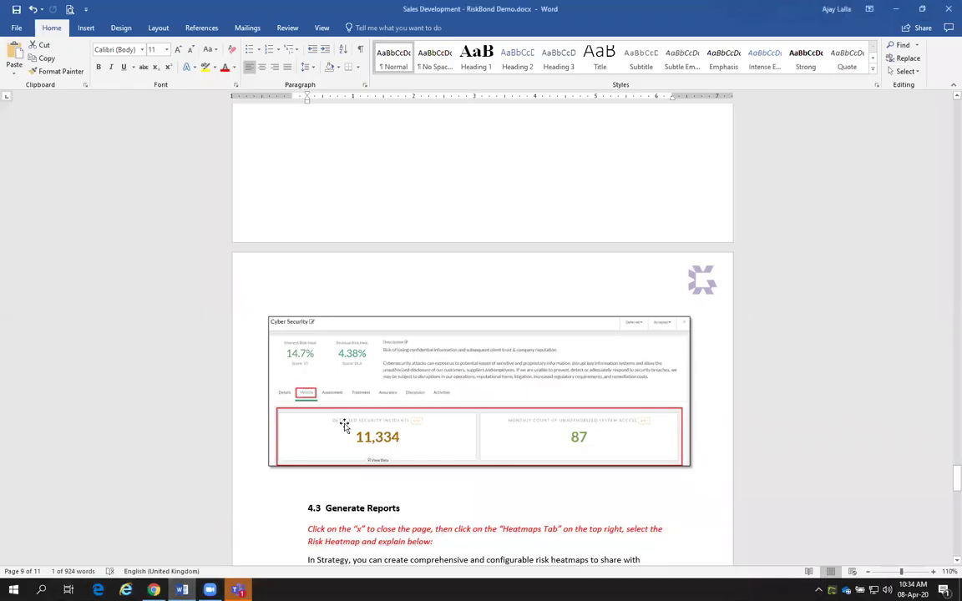
scroll(343, 423, down, 2)
scroll(384, 409, up, 1)
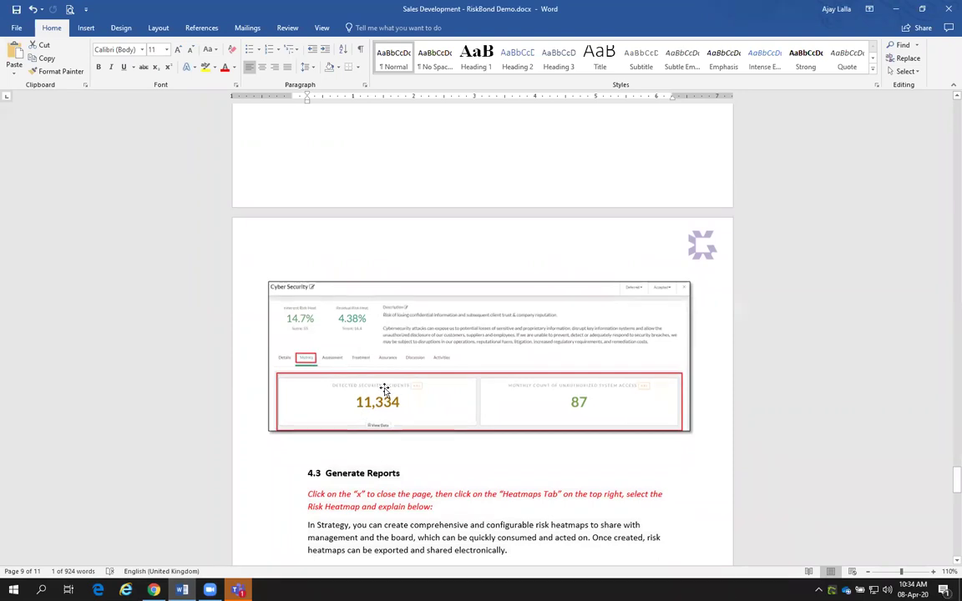
key(alt+Tab)
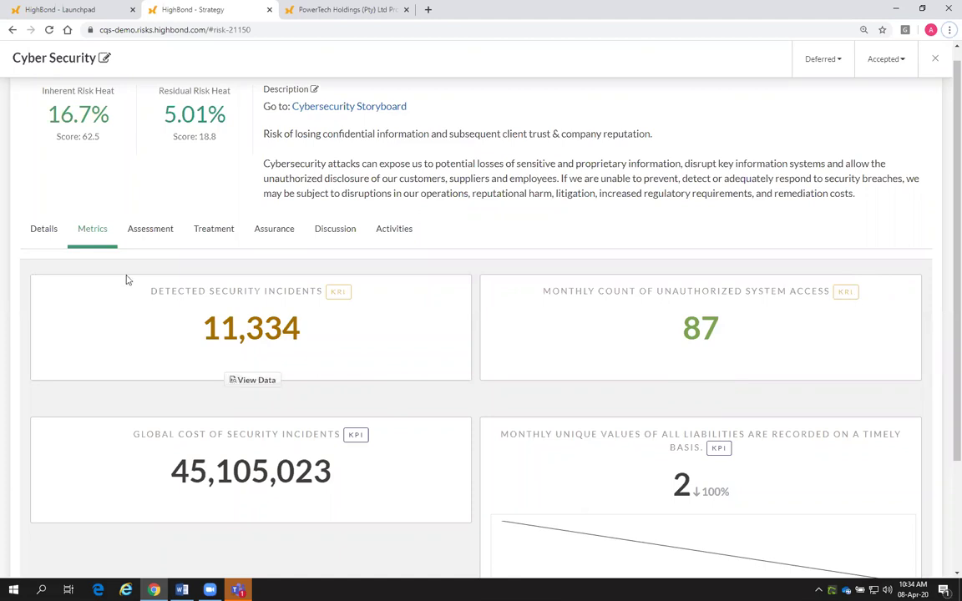
- Compare the Cyber Security risk's assessment with its metrics, finishing on the automated Impact rating for Product Delivery and Operations
click(150, 232)
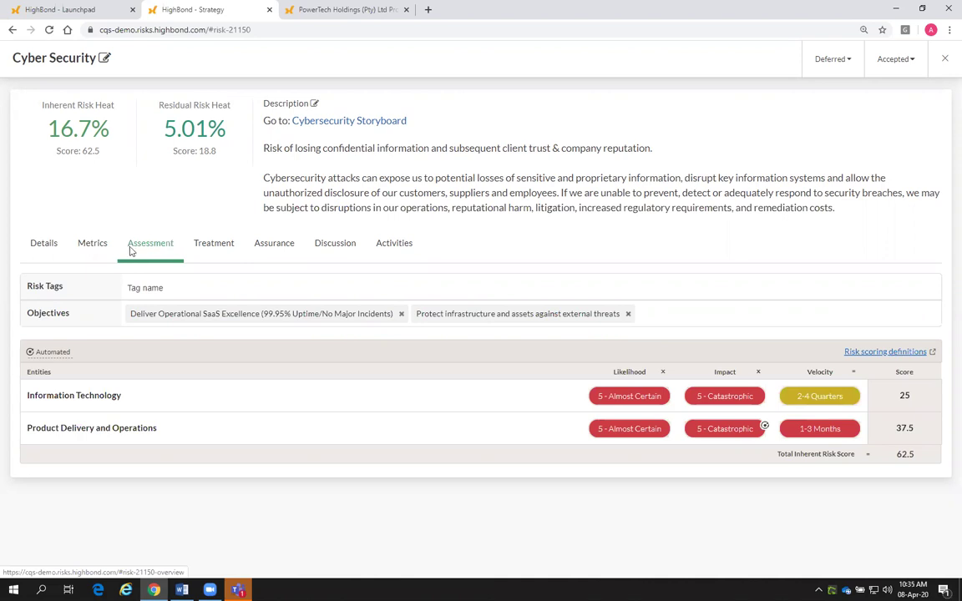
click(80, 250)
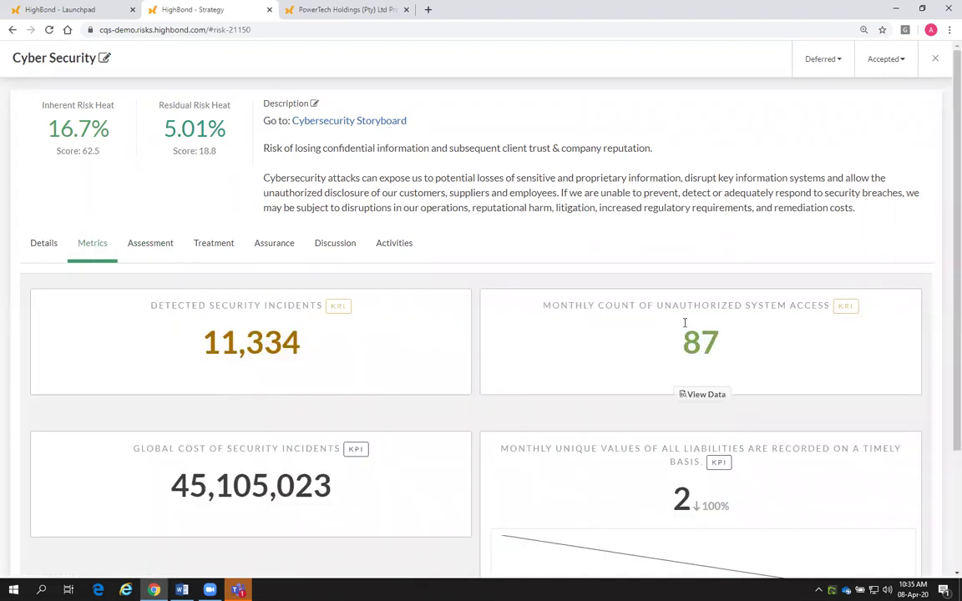
click(151, 246)
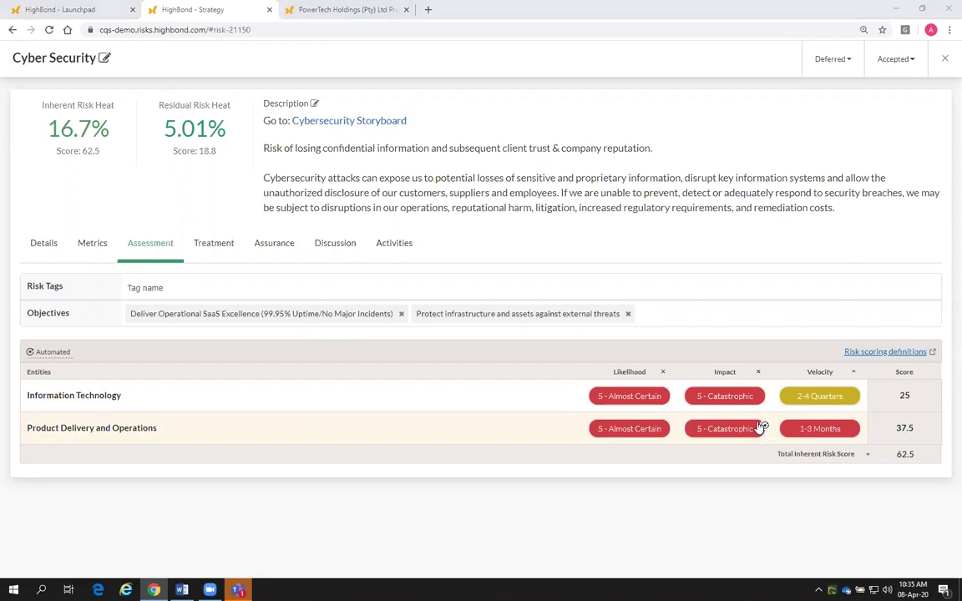
- Switch to the Word script and read section 4.3 Generate Reports with its Risk Heatmap illustration
key(alt+Tab)
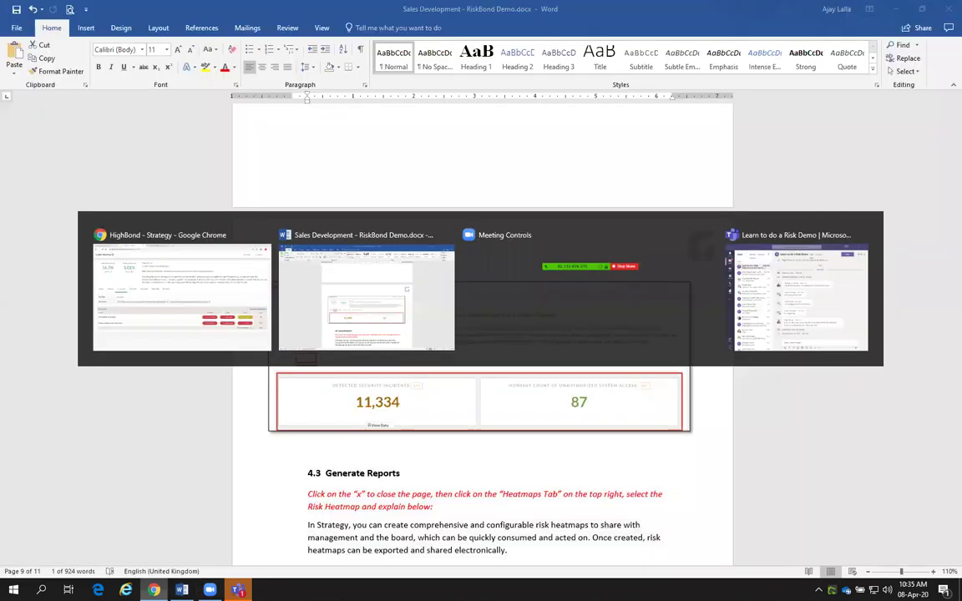
key(alt+Tab)
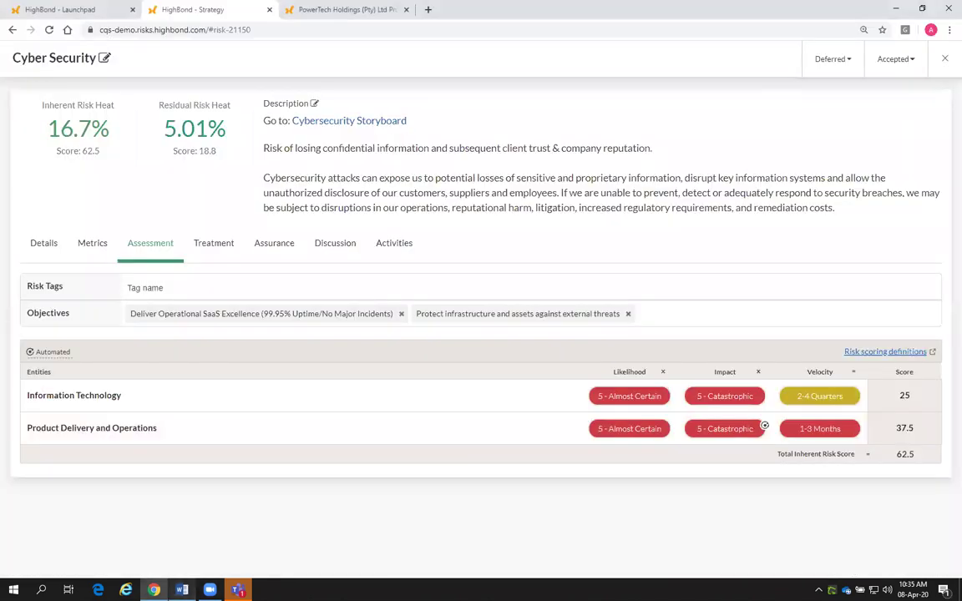
key(alt+Tab)
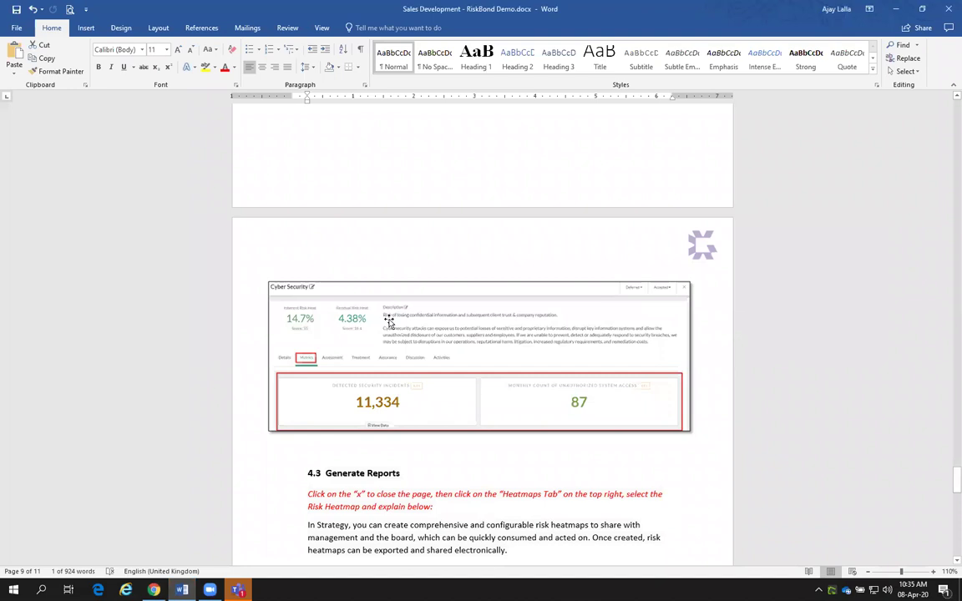
scroll(372, 288, down, 3)
scroll(367, 288, down, 4)
scroll(363, 280, up, 4)
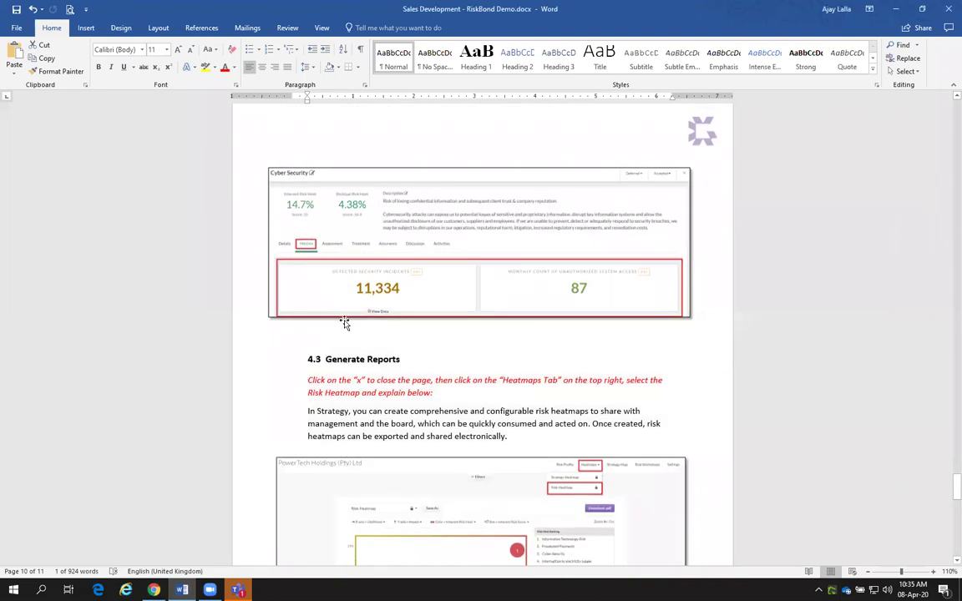
scroll(344, 323, up, 2)
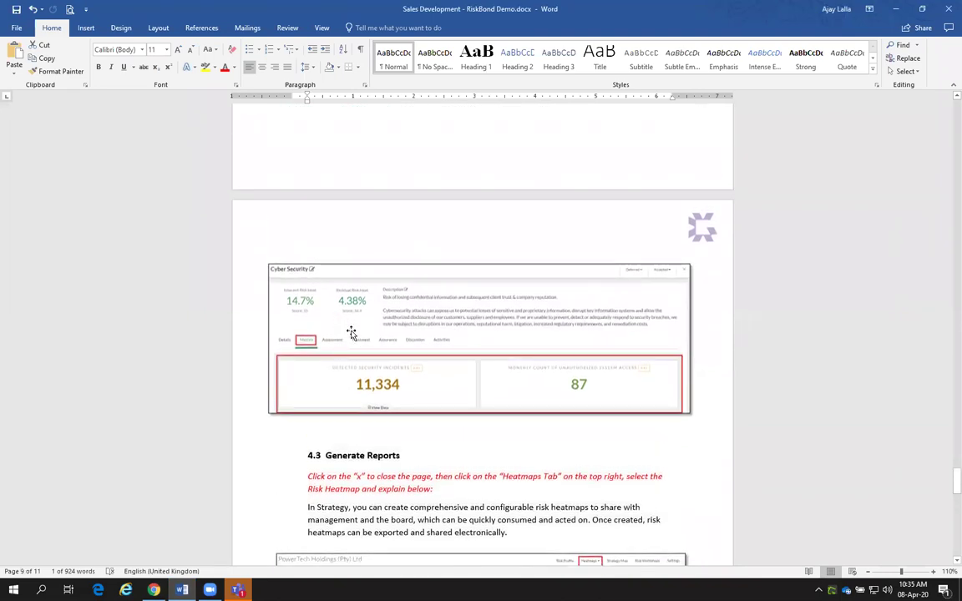
scroll(357, 329, down, 5)
scroll(359, 349, down, 3)
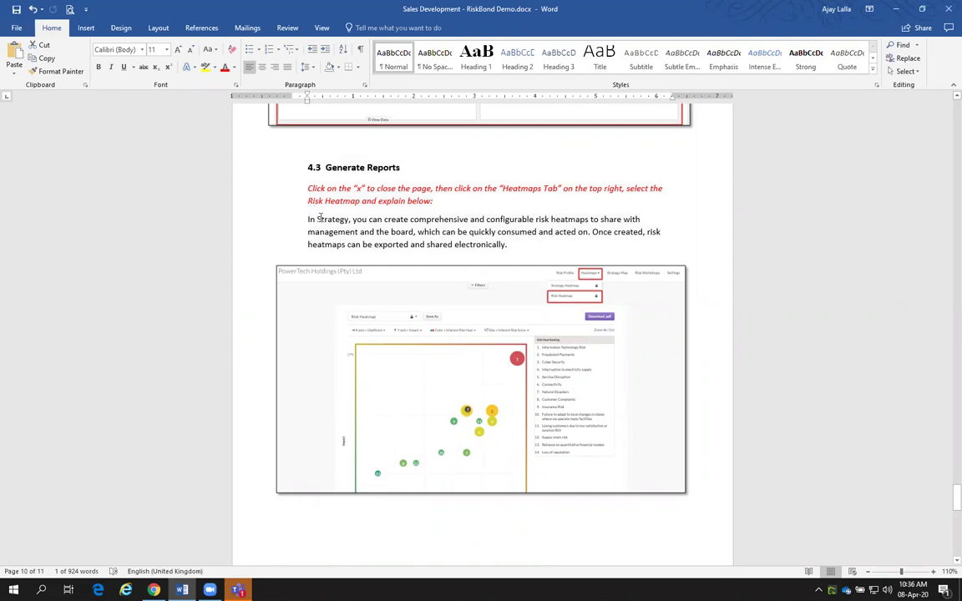
scroll(328, 219, up, 3)
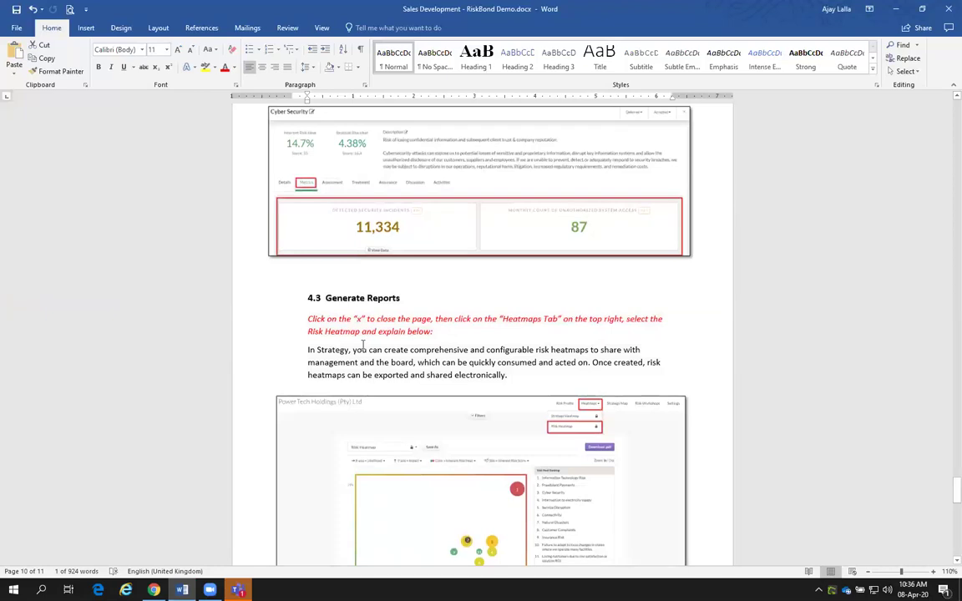
scroll(363, 341, down, 2)
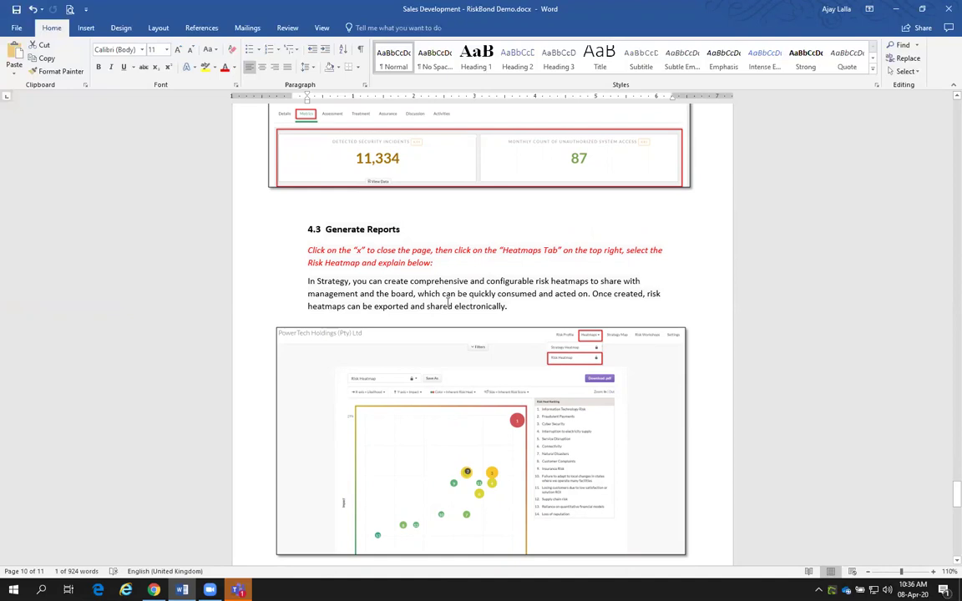
- Switch to HighBond, close the Cyber Security risk and open the Risk Heatmap
key(alt+Tab)
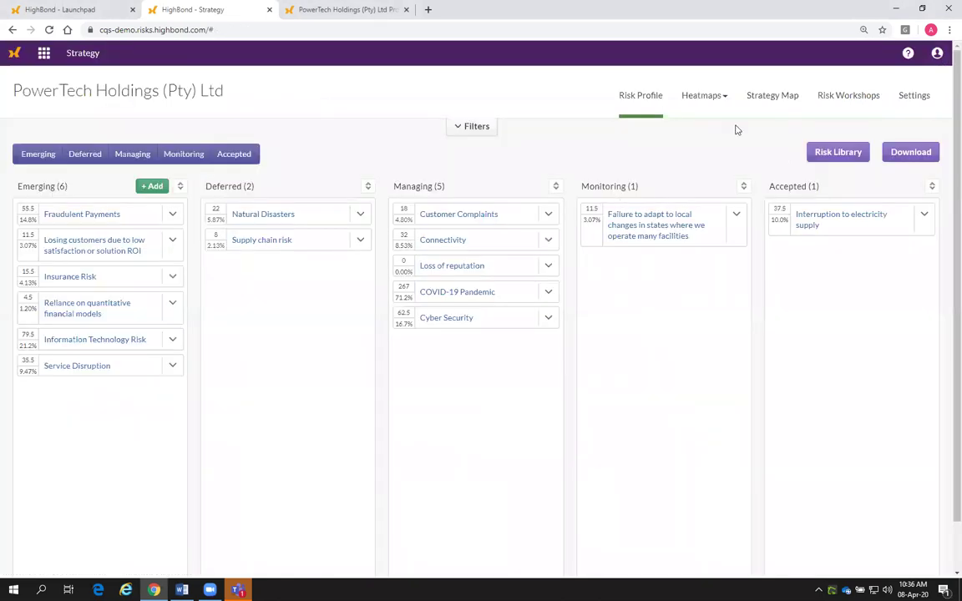
click(780, 96)
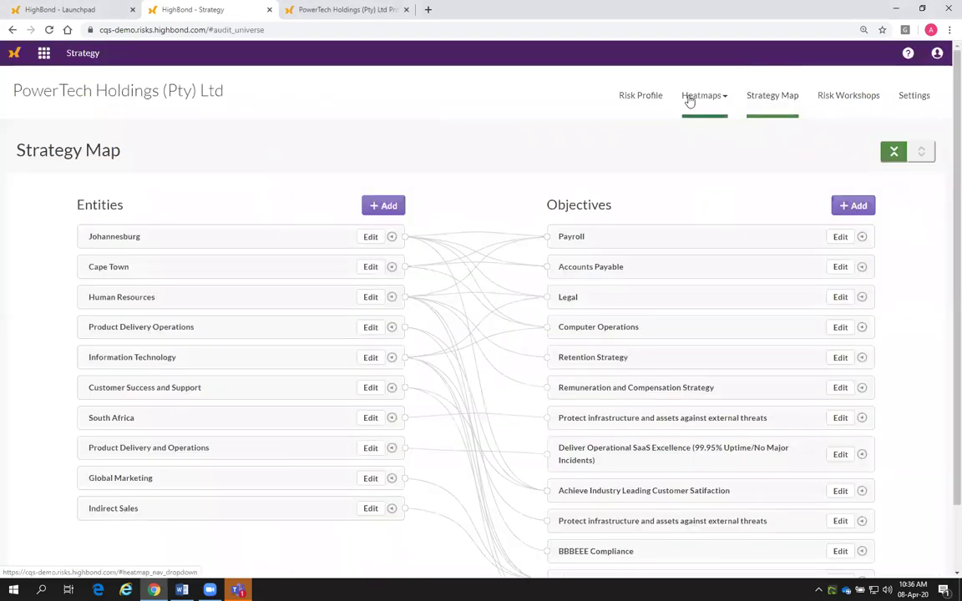
click(687, 98)
click(628, 144)
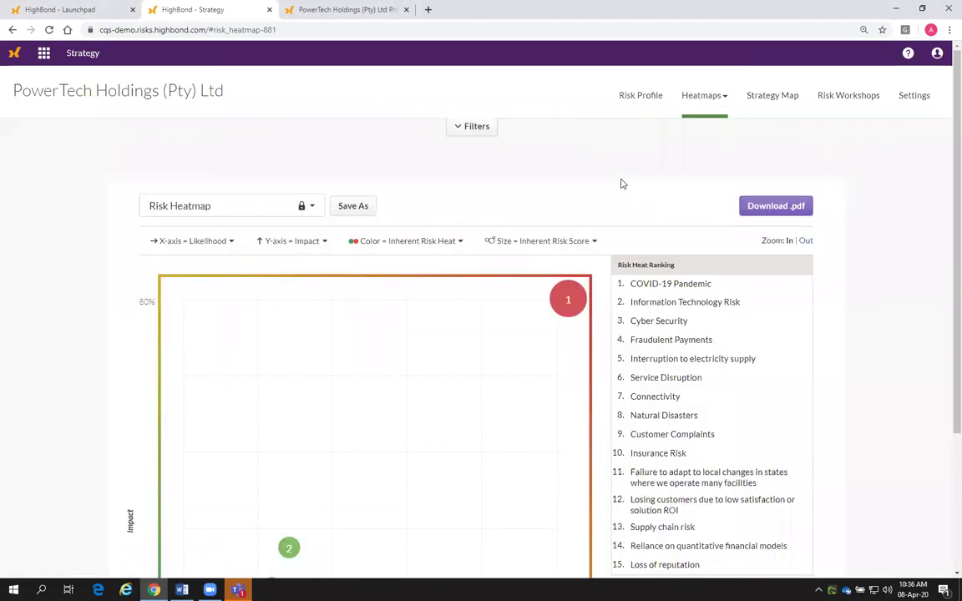
- Examine the Risk Heatmap's likelihood and impact plot and its Risk Heat Ranking, including the Cyber Security entry's scores
scroll(438, 484, down, 4)
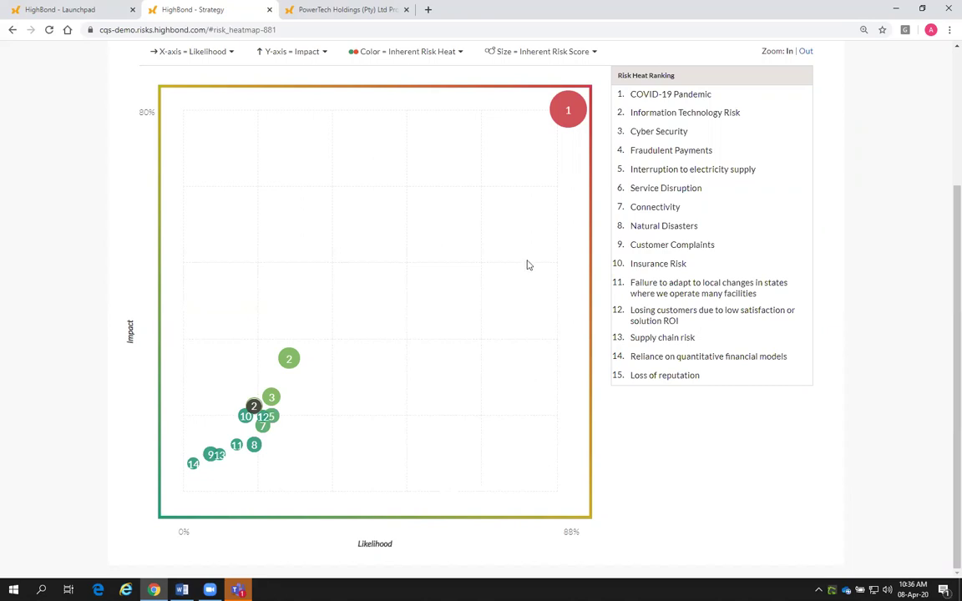
scroll(557, 223, up, 1)
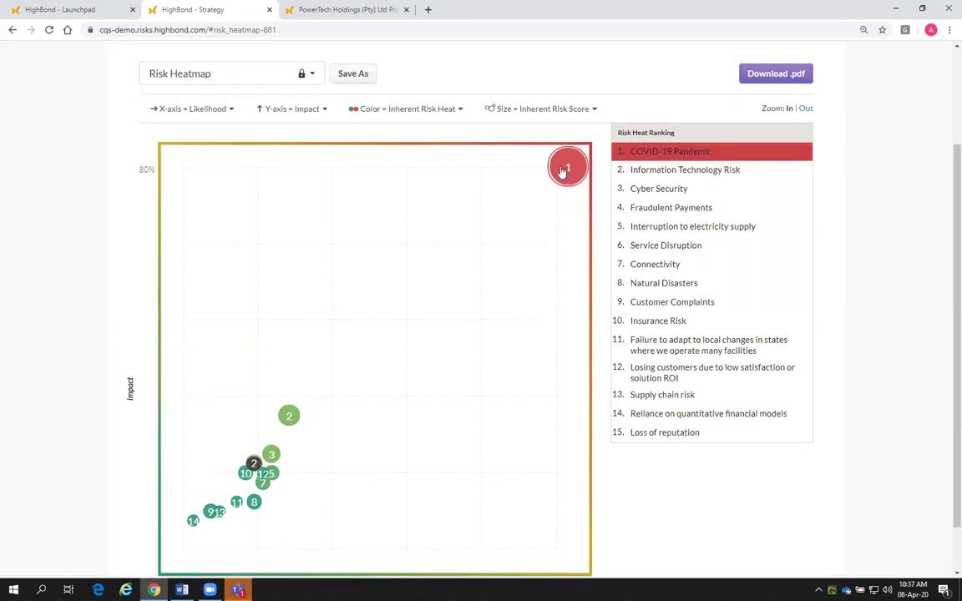
mouse_move(633, 191)
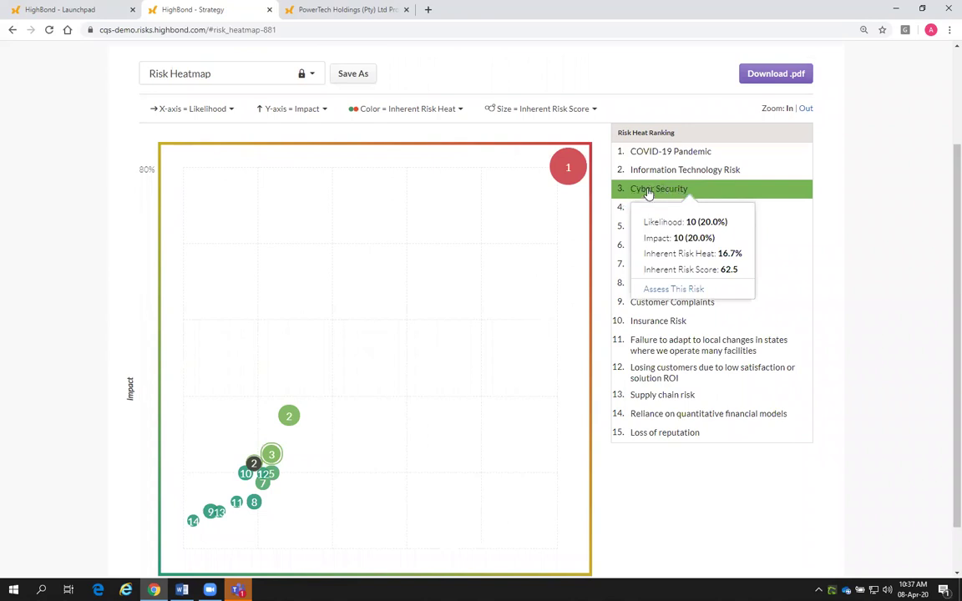
scroll(447, 188, up, 2)
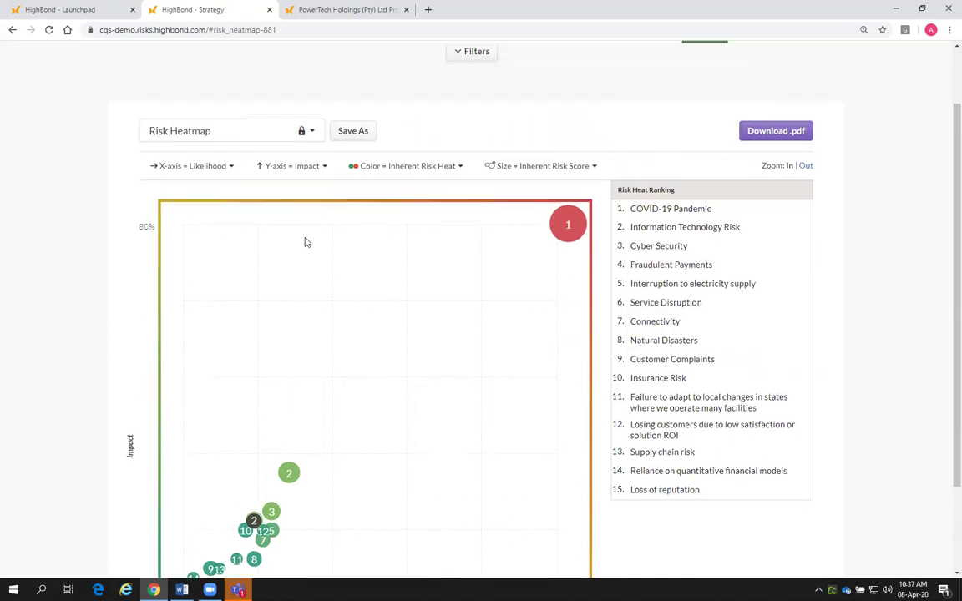
scroll(417, 247, up, 2)
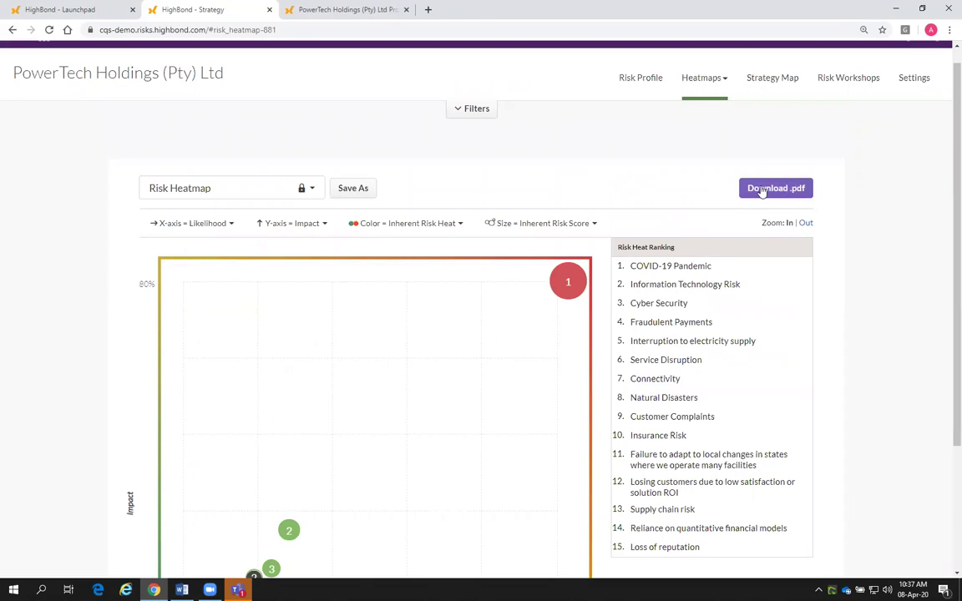
scroll(534, 245, down, 2)
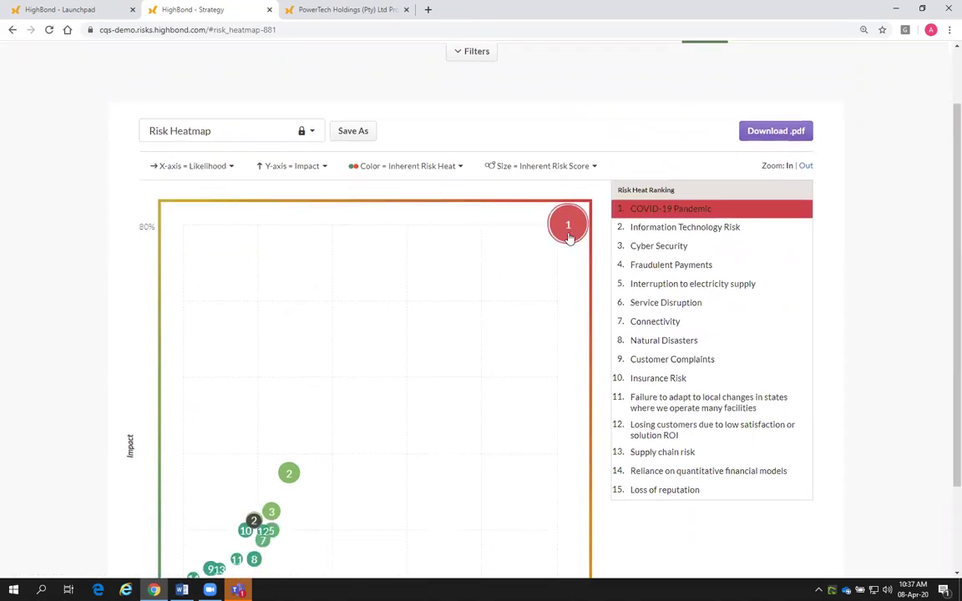
scroll(567, 238, up, 1)
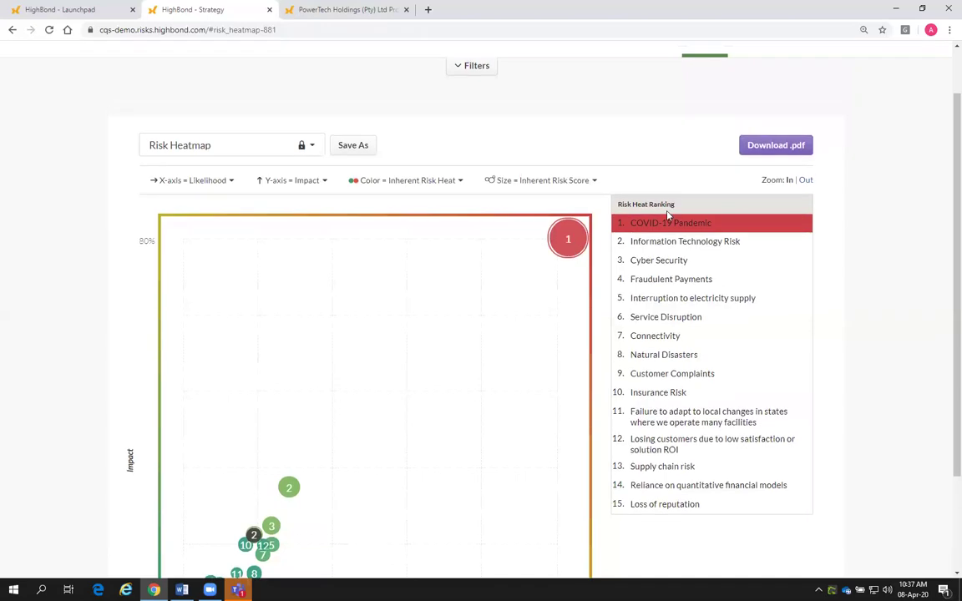
- Expand the Risk Heatmap's filters and review the filter options together with the plotted risks
click(475, 66)
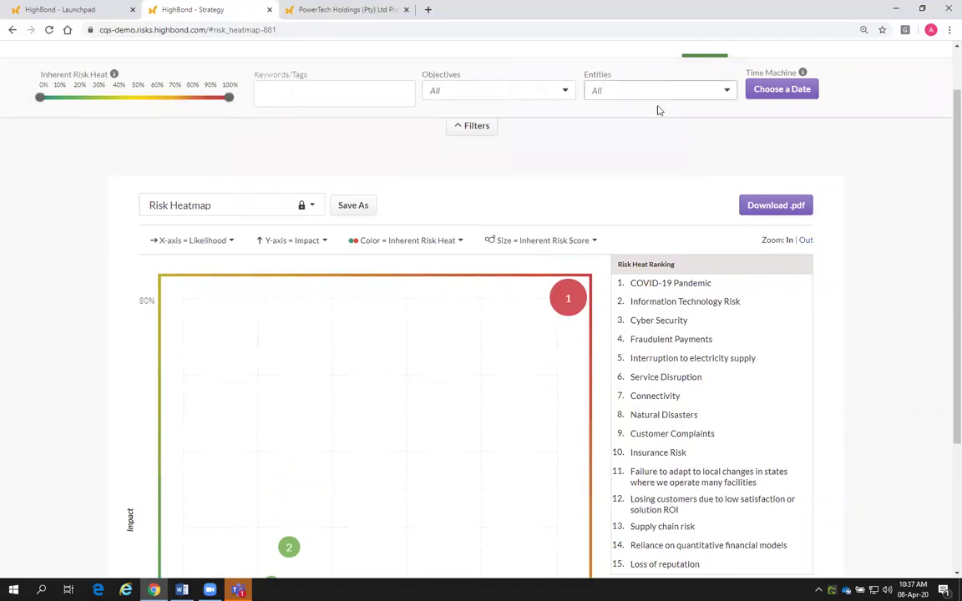
scroll(571, 213, up, 2)
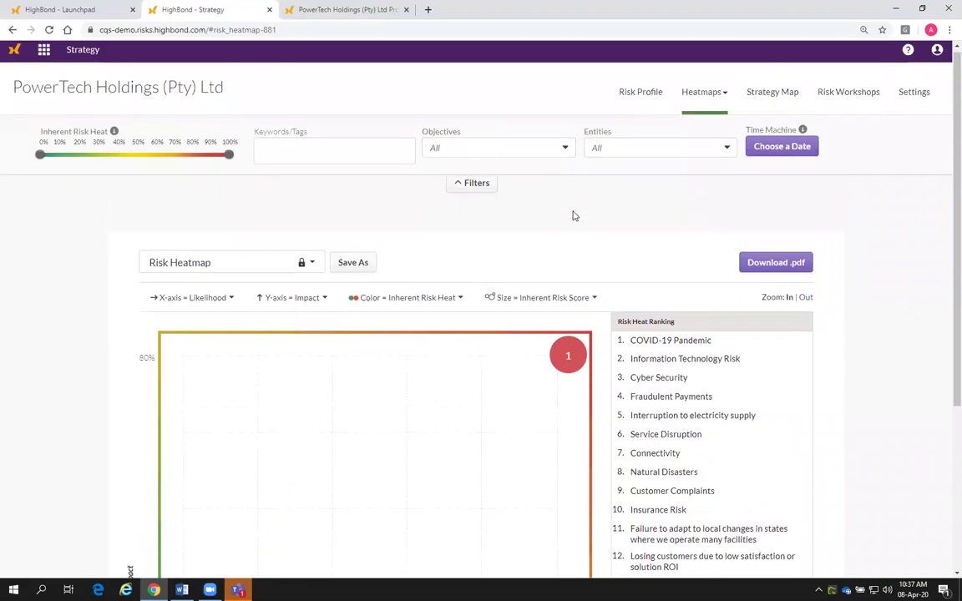
scroll(573, 216, down, 3)
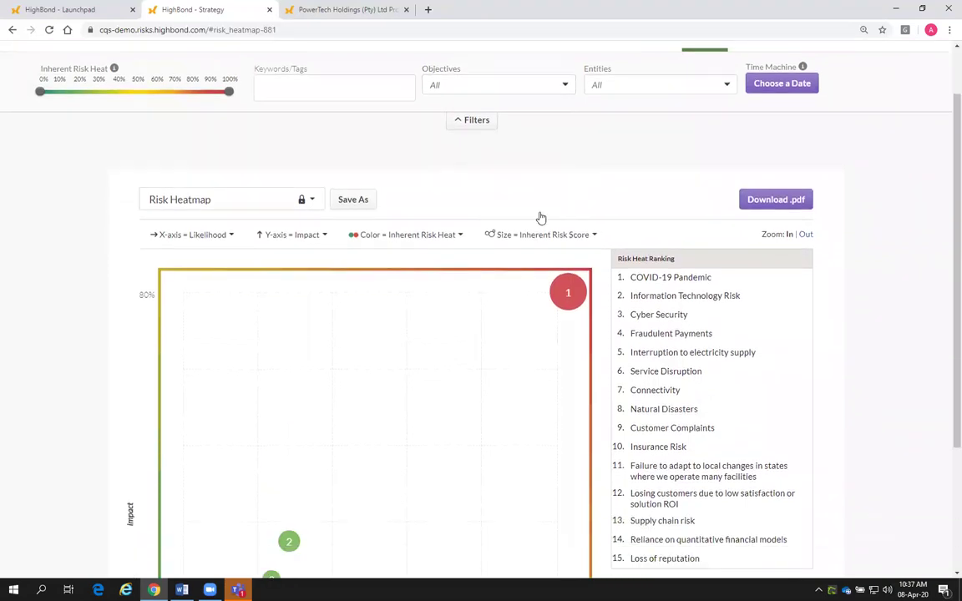
scroll(511, 252, down, 1)
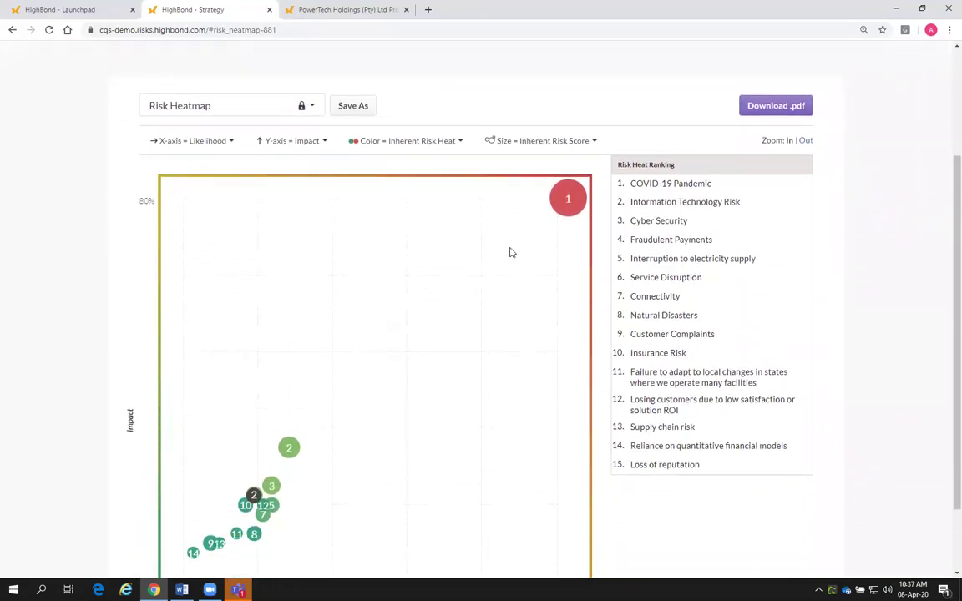
scroll(459, 264, down, 2)
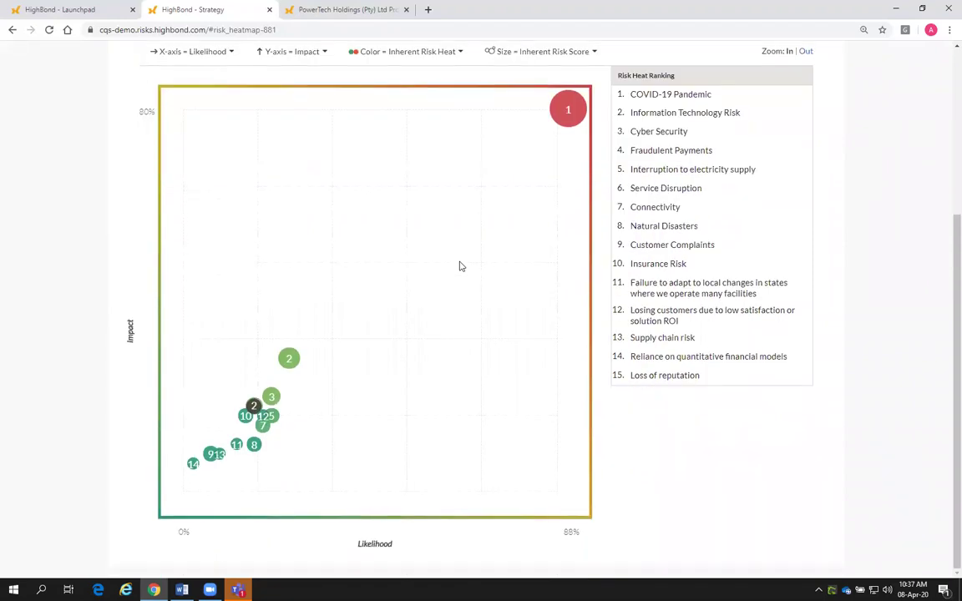
scroll(535, 201, up, 1)
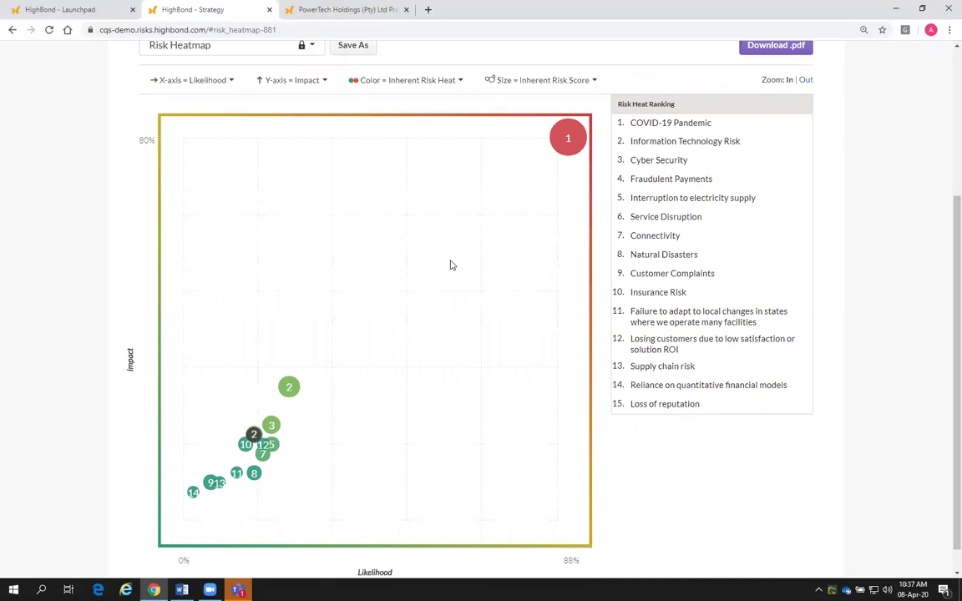
scroll(450, 265, up, 2)
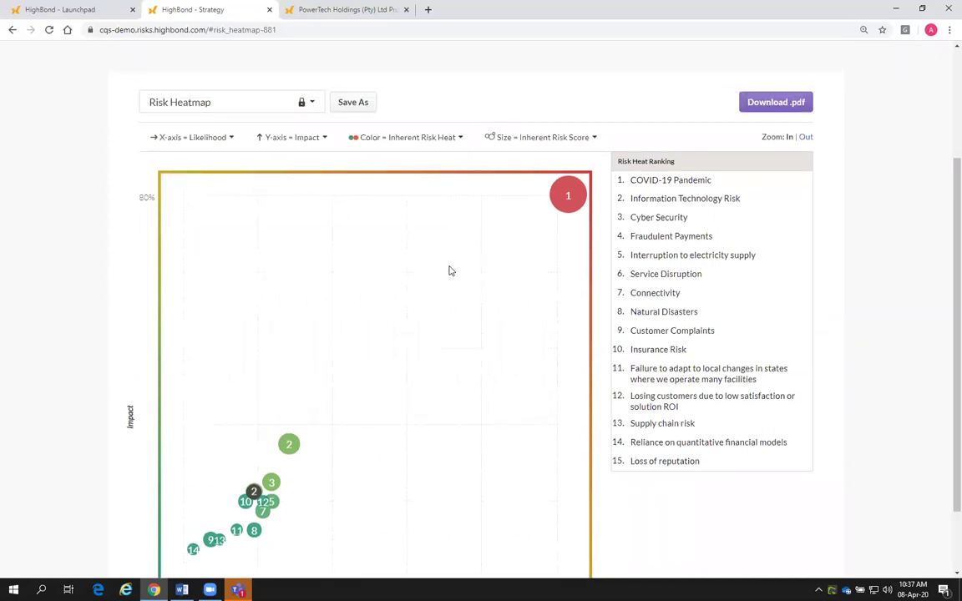
scroll(449, 271, down, 1)
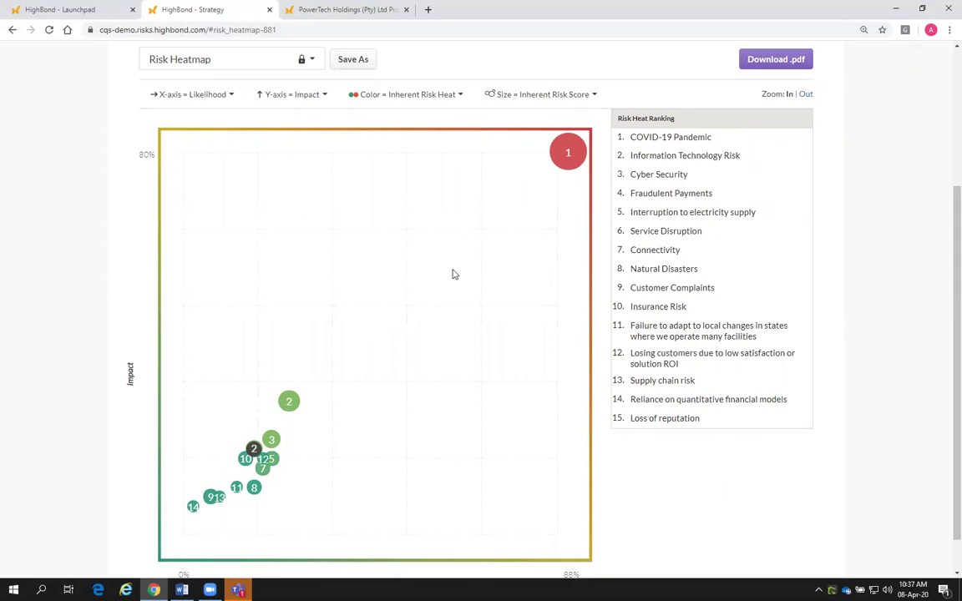
scroll(454, 273, up, 4)
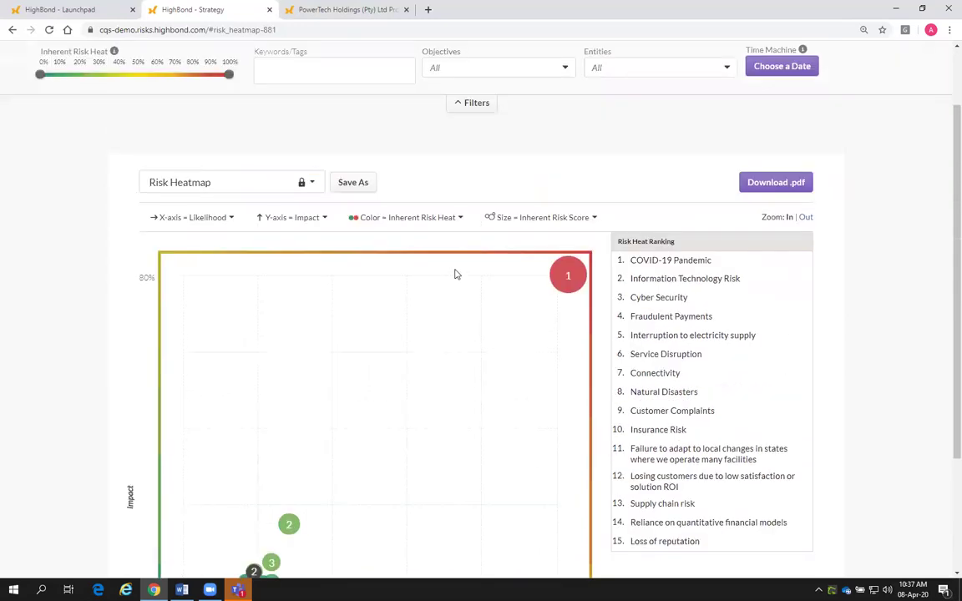
scroll(628, 146, up, 2)
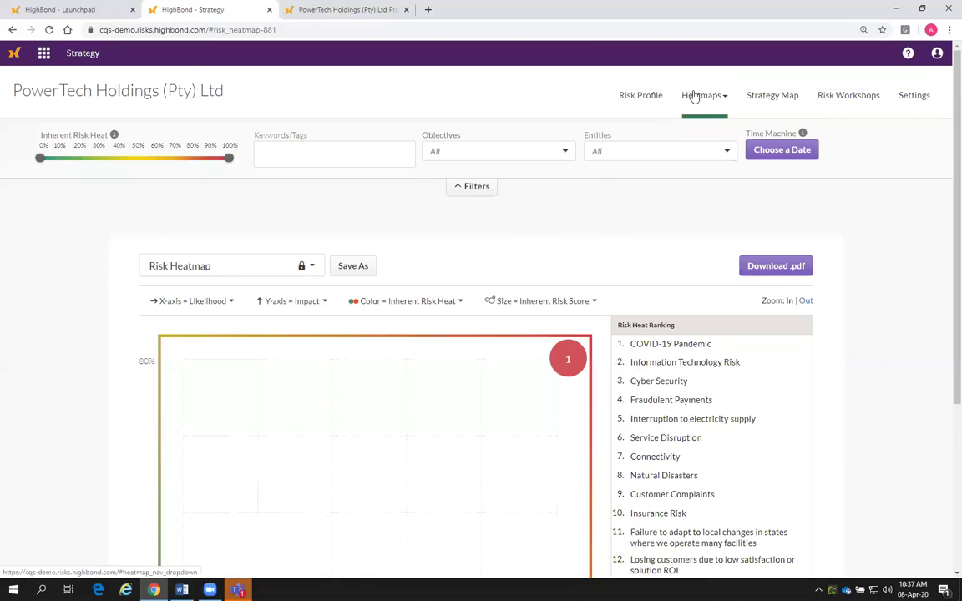
- Open the Strategy Heatmap and examine the inherent risk of each objective across the entities
click(693, 95)
click(625, 121)
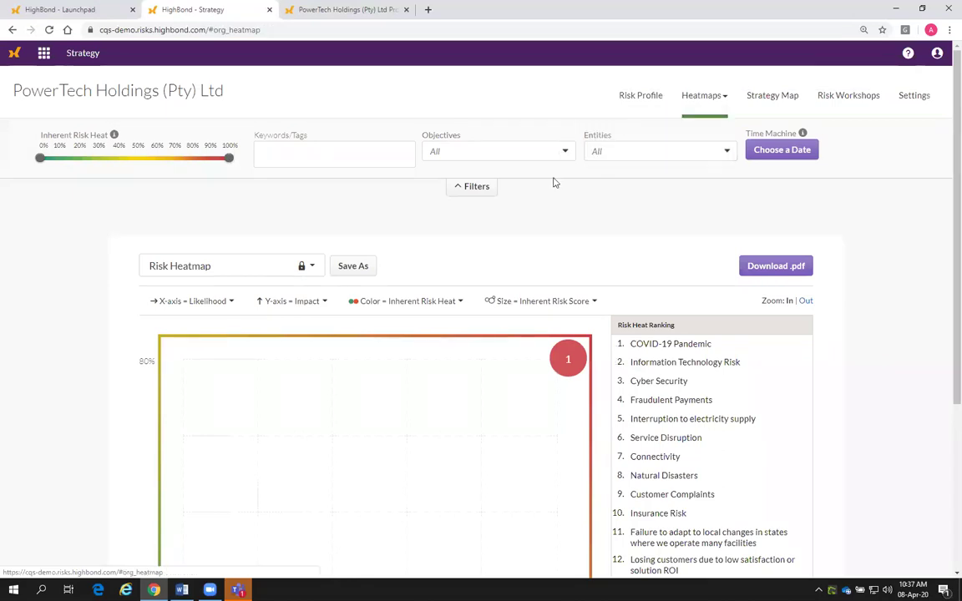
scroll(438, 259, down, 2)
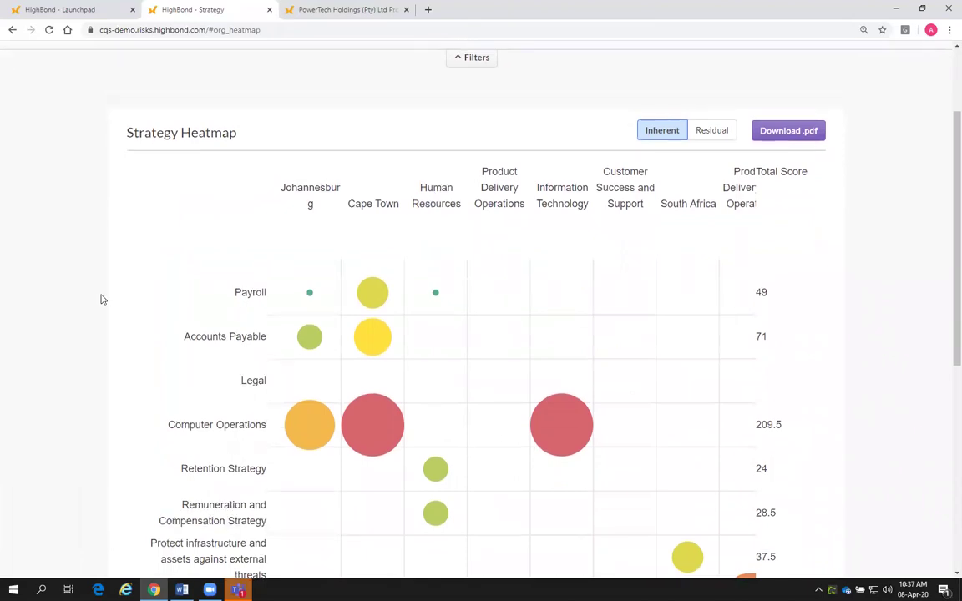
scroll(101, 299, down, 1)
scroll(105, 298, up, 1)
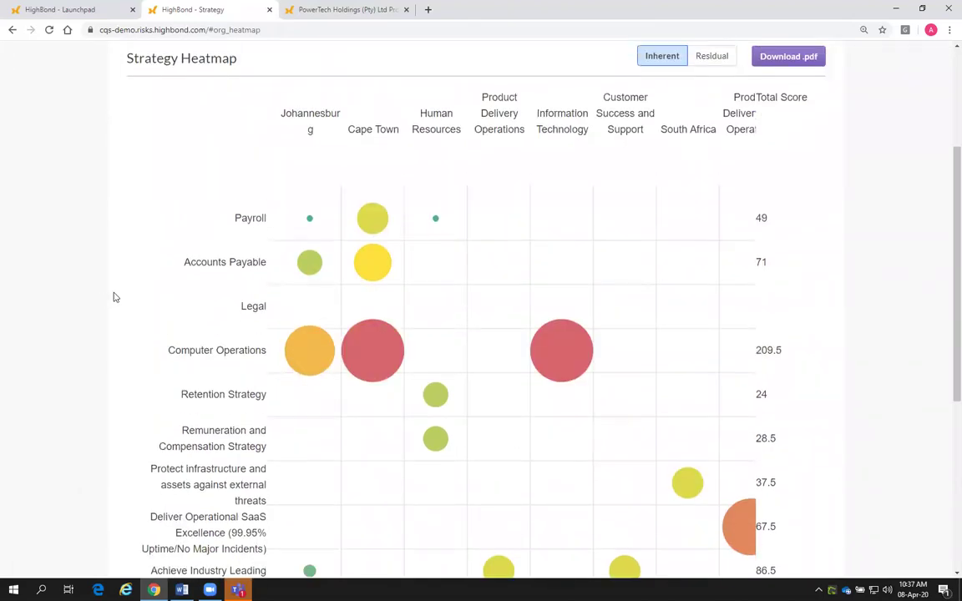
scroll(116, 297, down, 1)
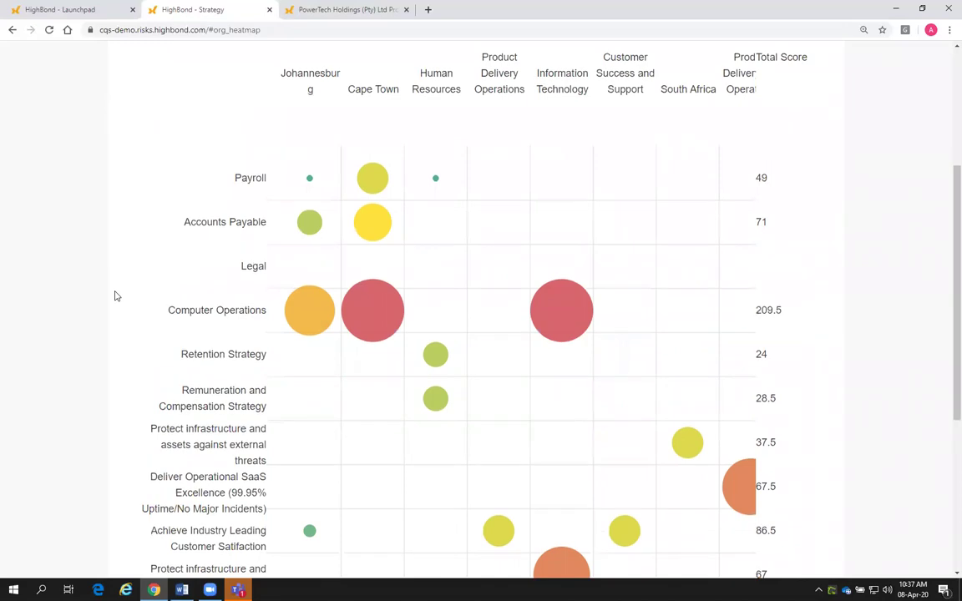
- Show the associated risks behind the Computer Operations bubble for Cape Town on the Strategy Heatmap
scroll(117, 295, up, 1)
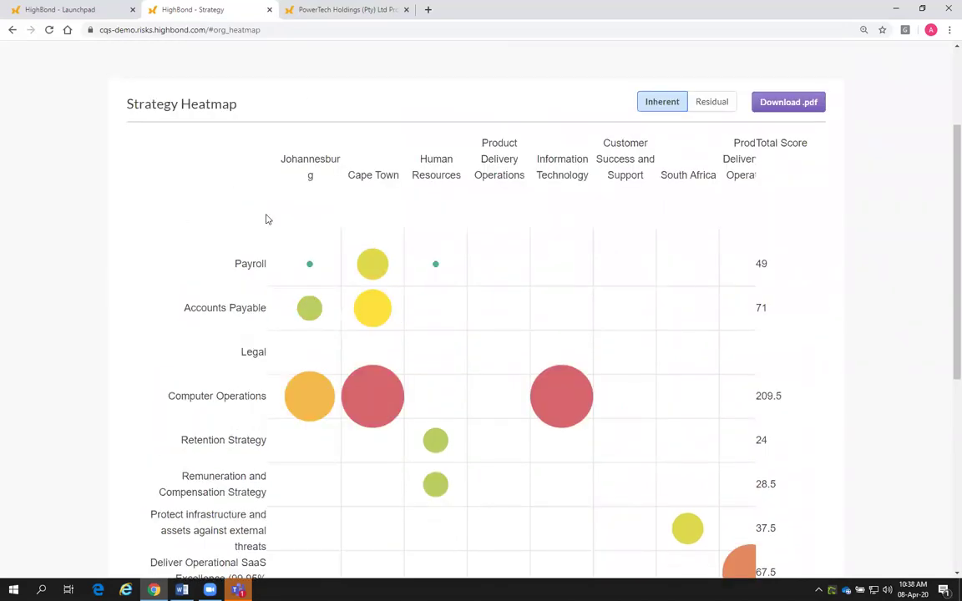
scroll(174, 328, down, 3)
scroll(178, 358, down, 1)
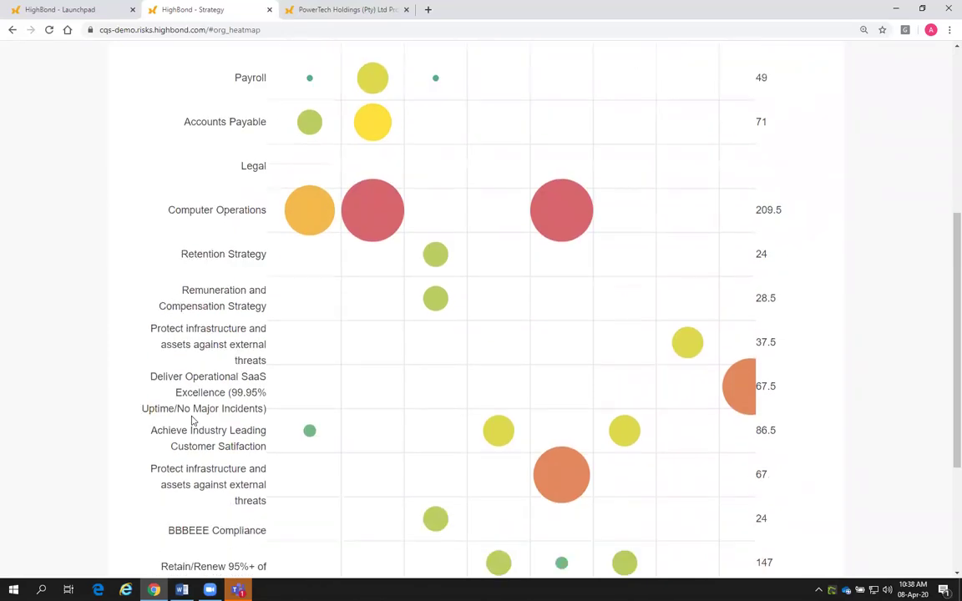
scroll(192, 420, up, 2)
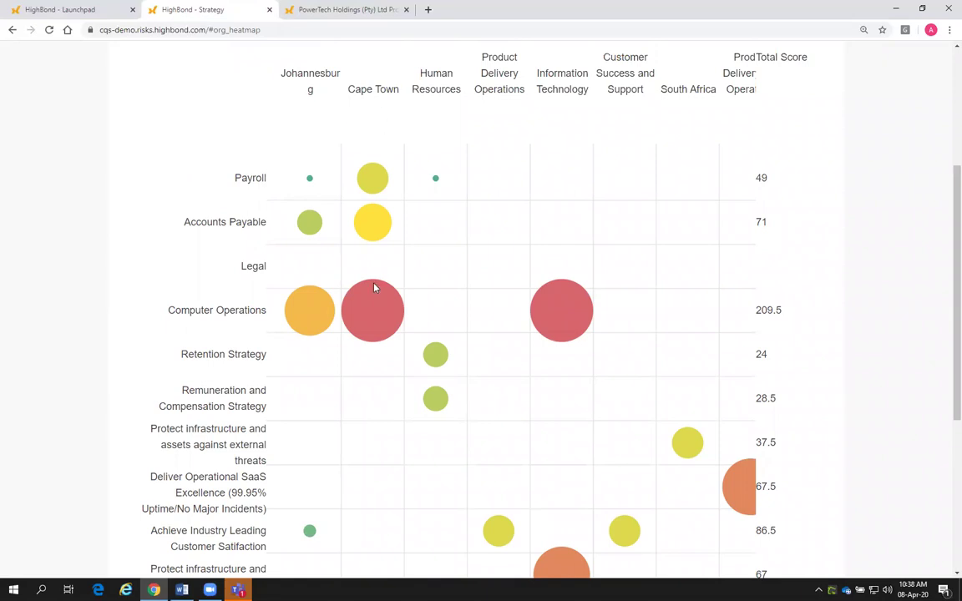
click(373, 309)
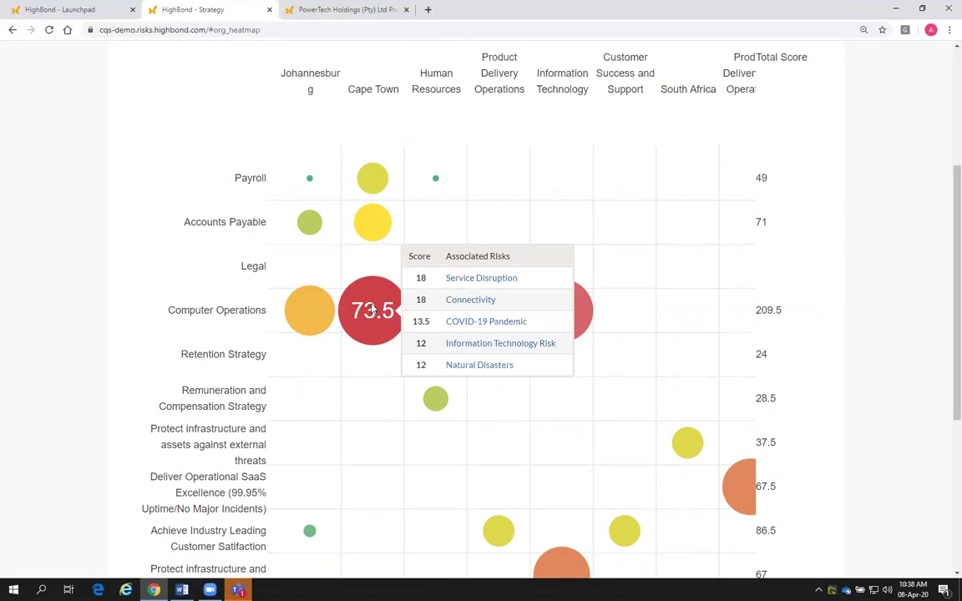
scroll(372, 251, up, 2)
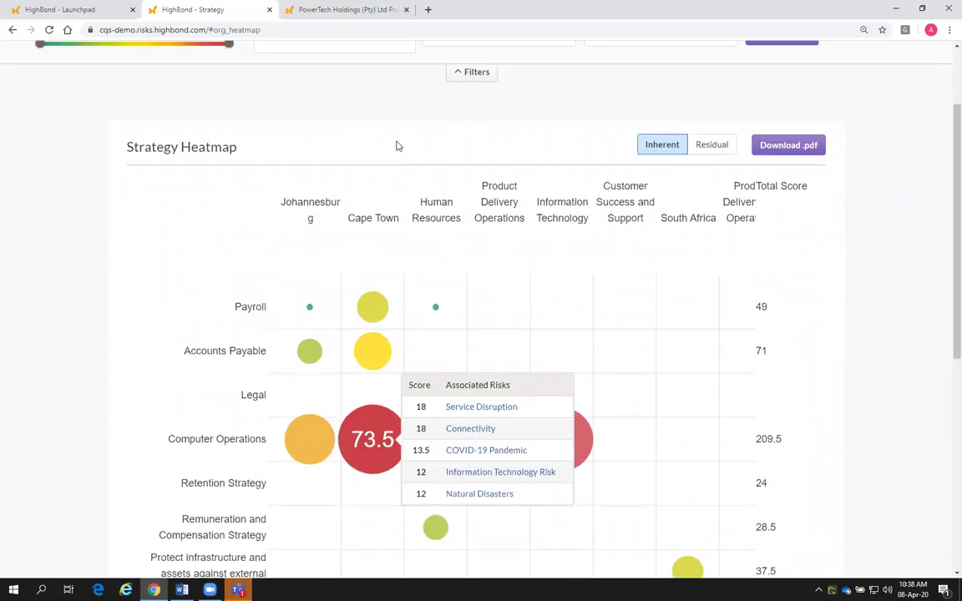
scroll(476, 211, up, 1)
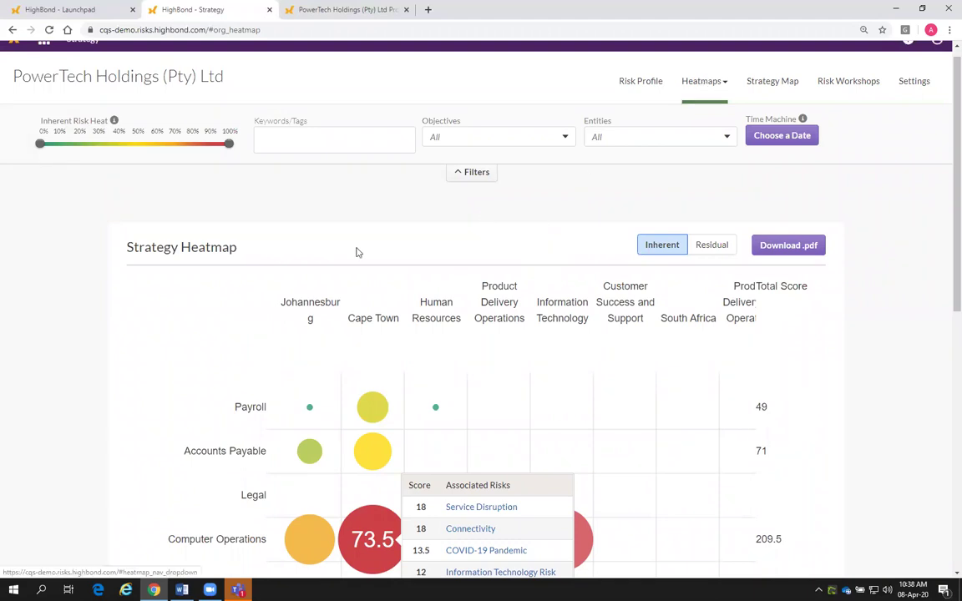
- Show the associated risks behind the Computer Operations bubble for Information Technology, and close the list
scroll(104, 374, down, 2)
scroll(104, 373, down, 1)
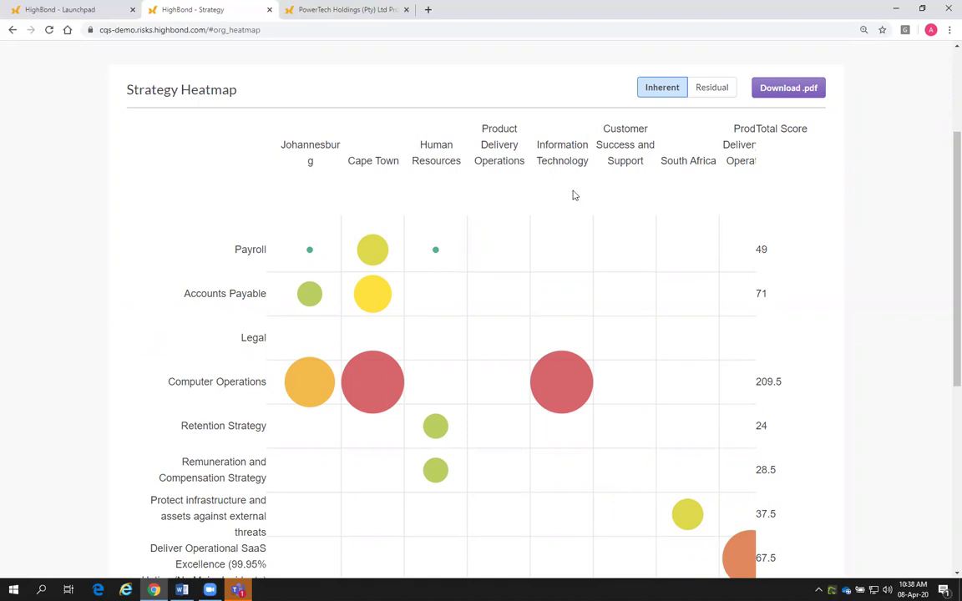
click(558, 383)
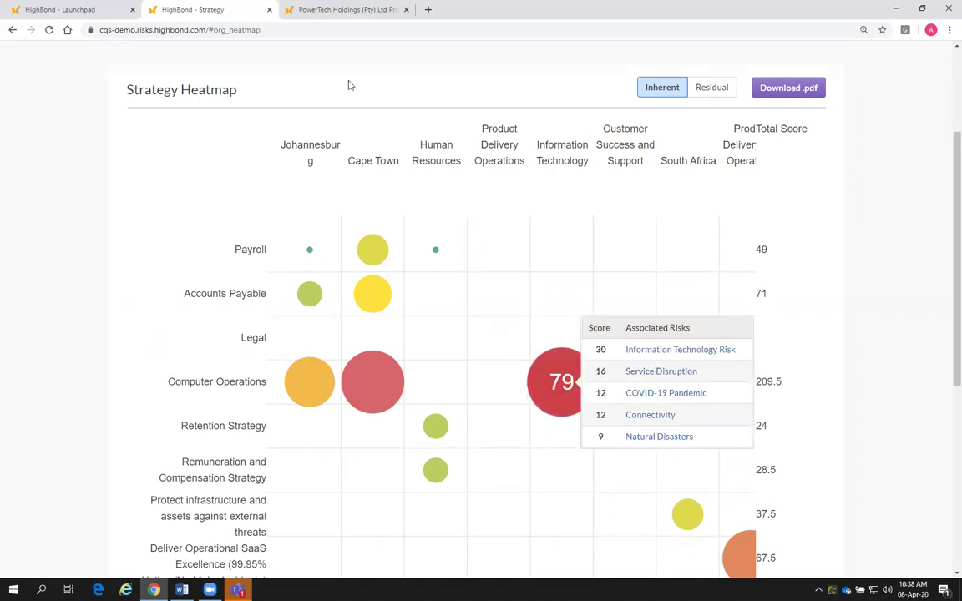
click(234, 134)
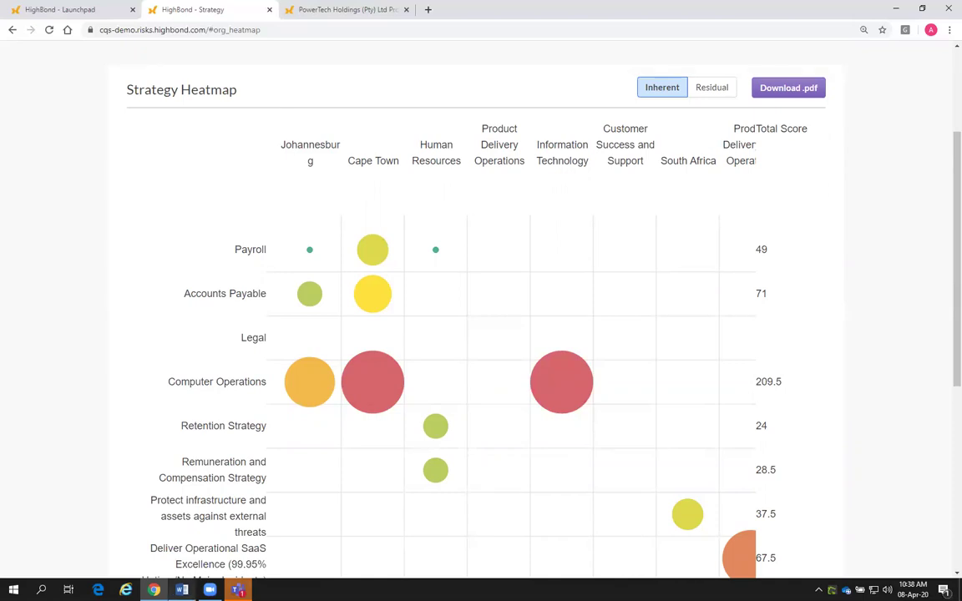
- Switch to the Word demo script and review it from the Strategy Heatmap screenshot back to section 3.2 Risk Treatment
key(alt+Tab)
scroll(341, 279, down, 15)
scroll(339, 292, down, 1)
scroll(327, 318, up, 1)
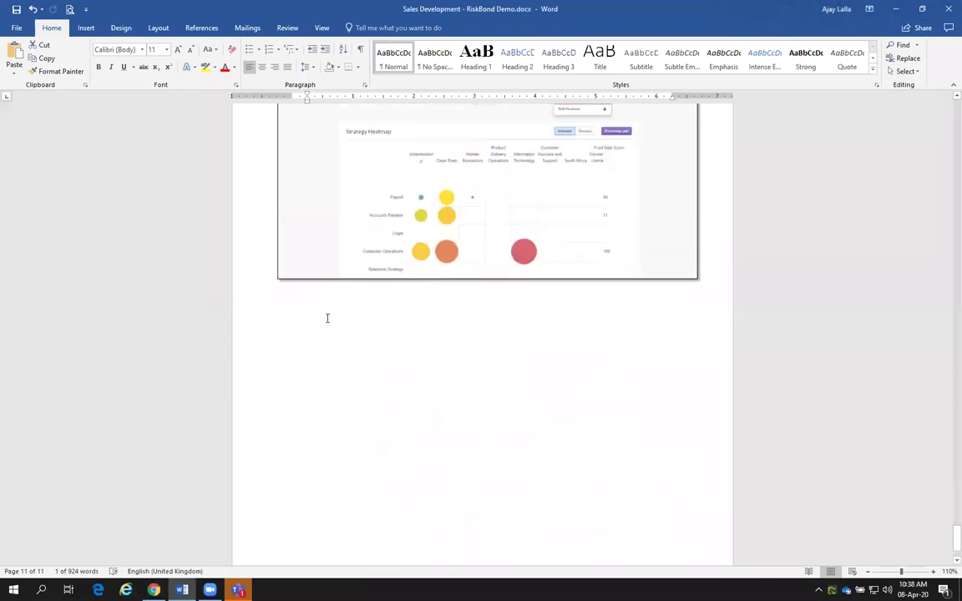
scroll(852, 501, up, 1)
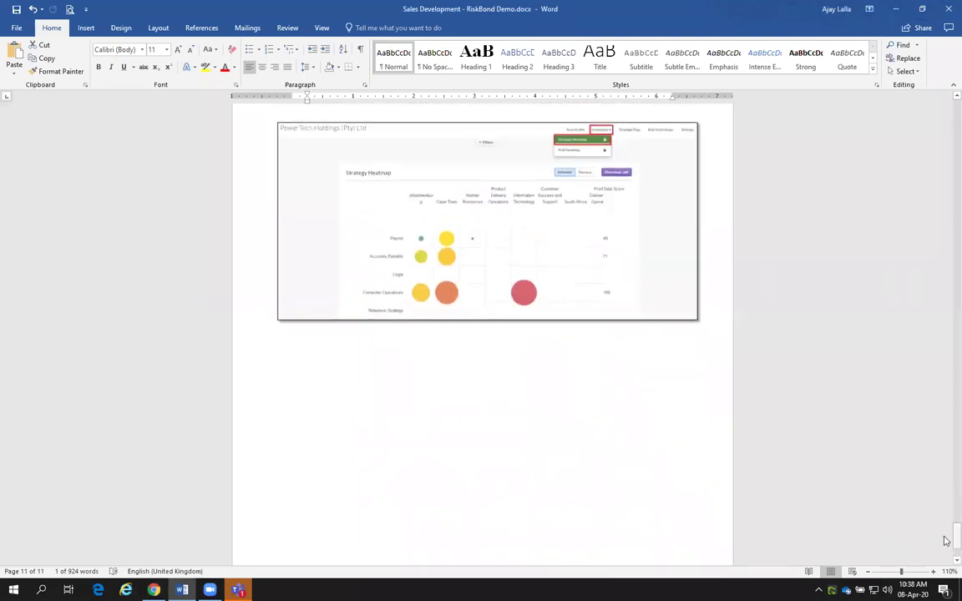
drag(945, 541, 947, 356)
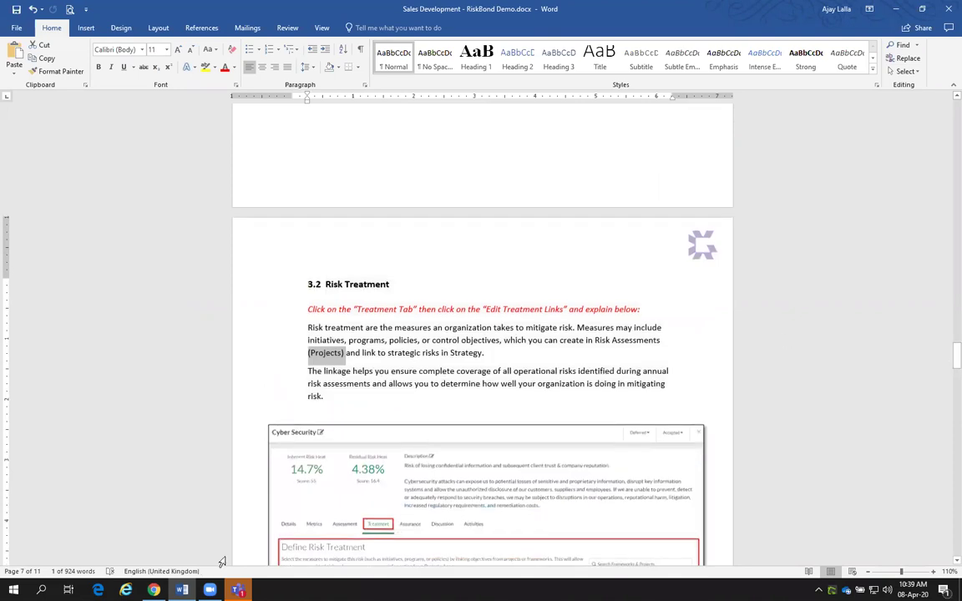
- Switch to HighBond and open the PowerTech Holdings Risk Profile
key(alt+Tab)
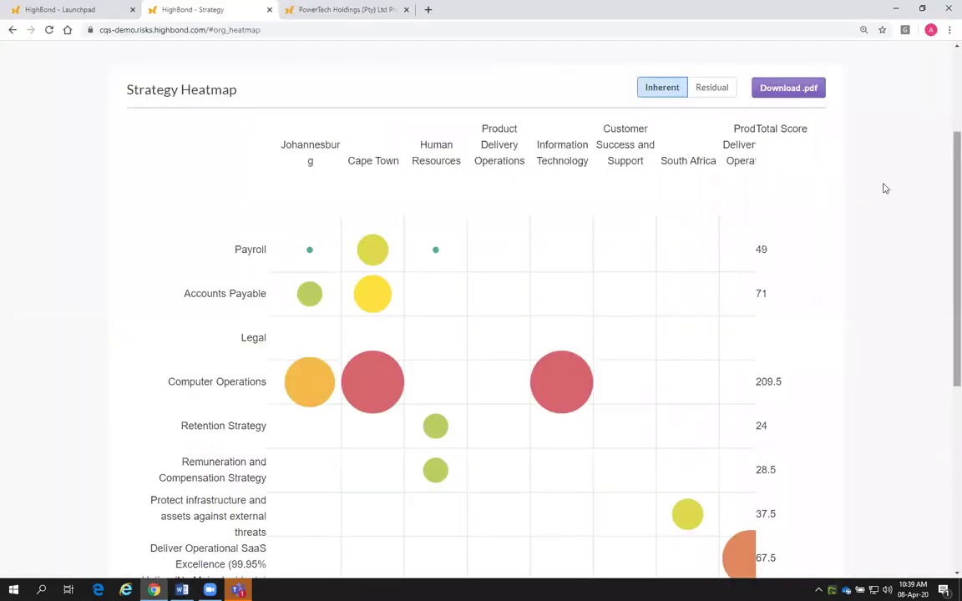
scroll(885, 189, up, 3)
click(624, 101)
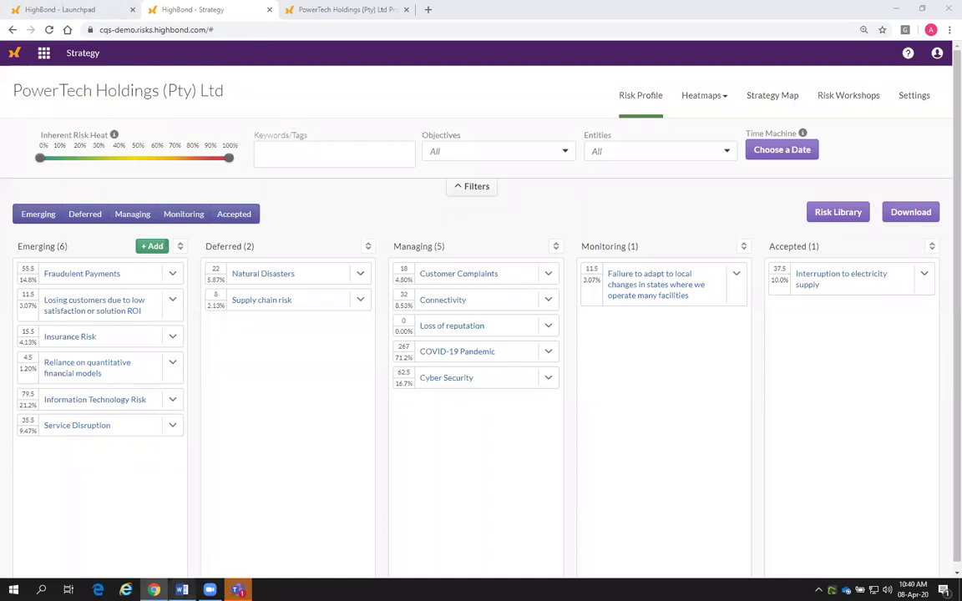
- Open the Strategy Heatmap briefly, switch to the Risk Heatmap and review its plotted risks
mouse_move(182, 589)
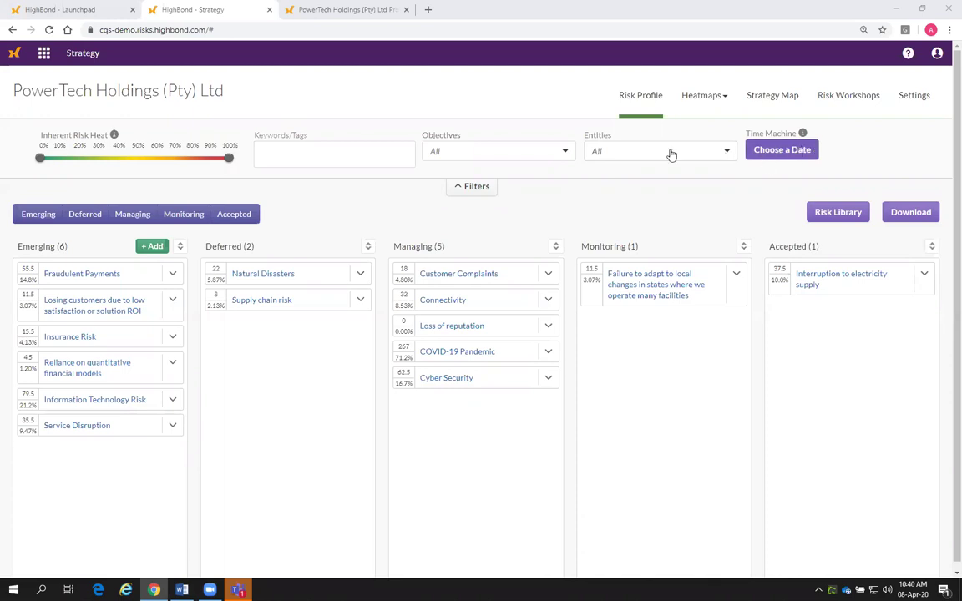
click(704, 96)
click(532, 97)
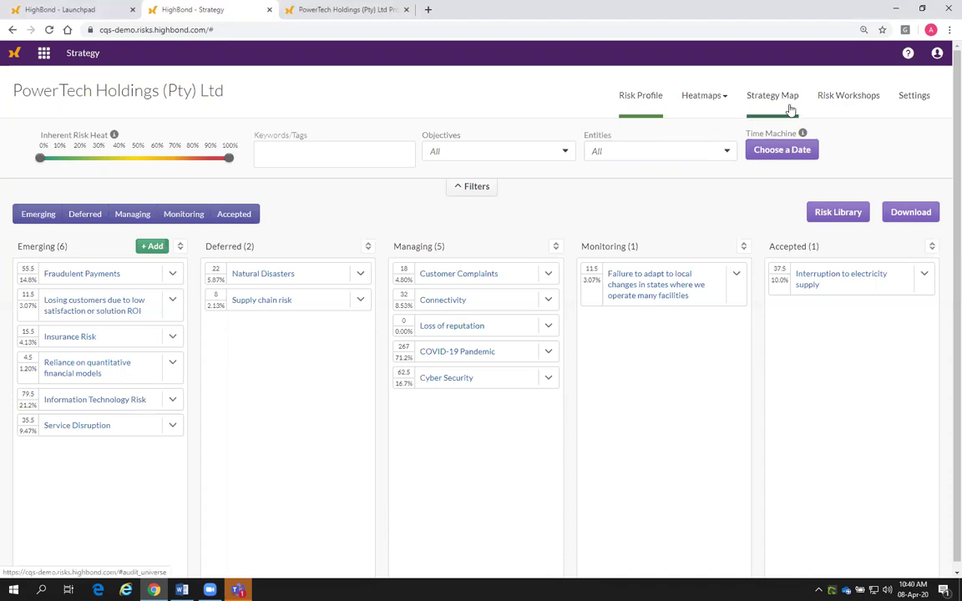
click(702, 99)
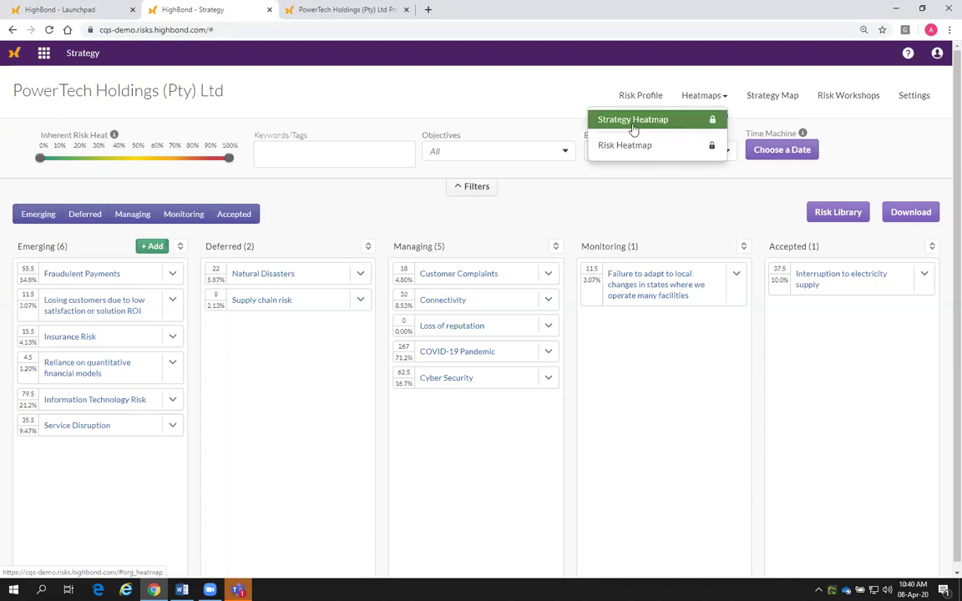
click(633, 121)
click(708, 98)
click(637, 146)
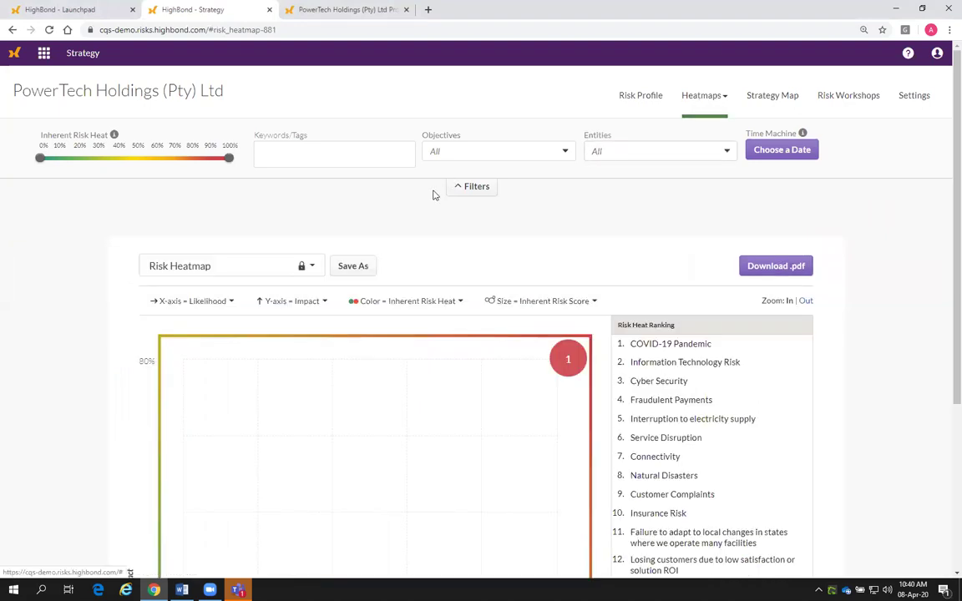
scroll(433, 194, down, 2)
scroll(504, 301, up, 2)
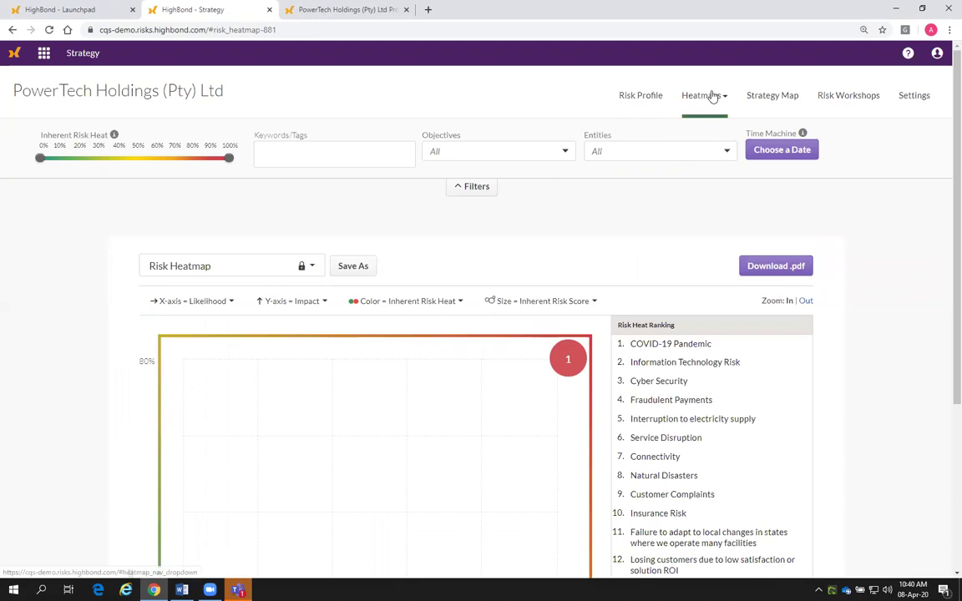
scroll(414, 292, down, 2)
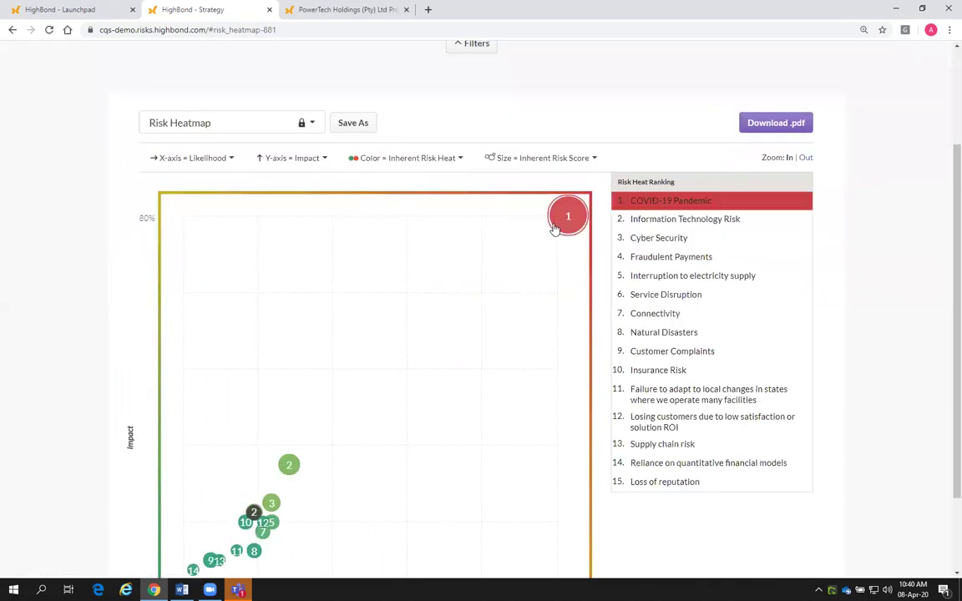
- Set the Risk Heatmap's Time Machine date to February 1, 2020
scroll(518, 305, up, 1)
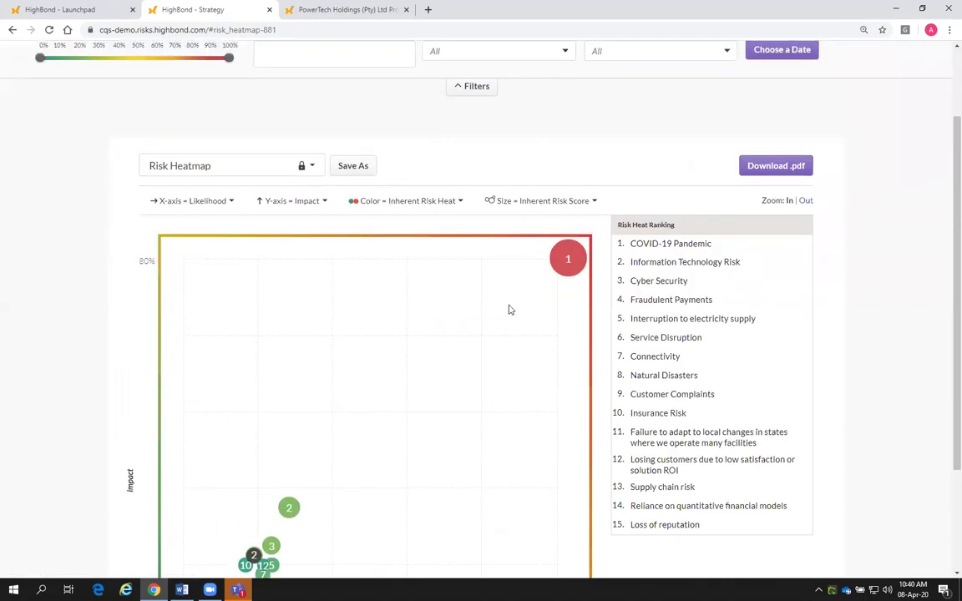
scroll(501, 310, up, 1)
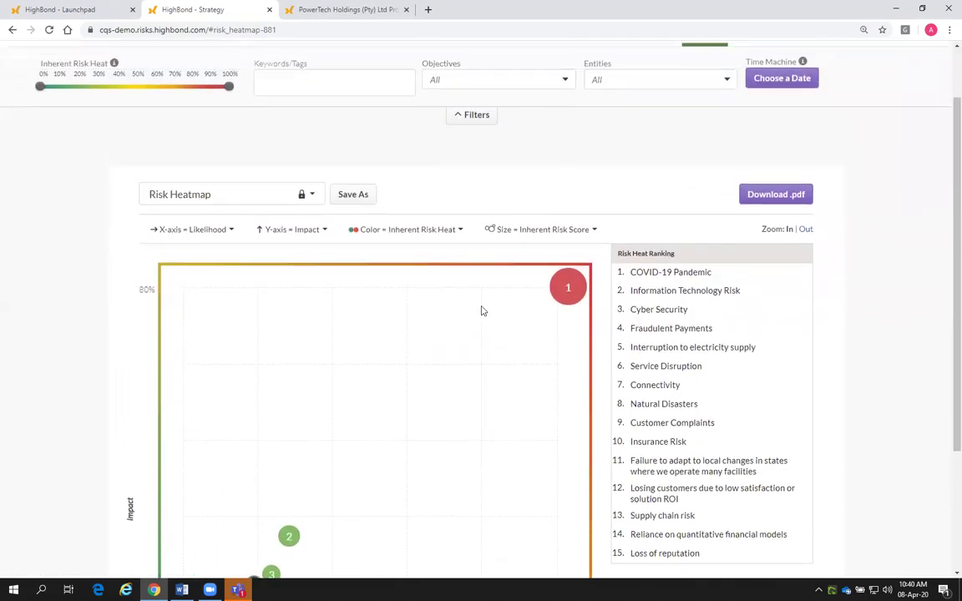
click(775, 81)
click(757, 103)
click(757, 103)
click(757, 102)
click(757, 102)
click(757, 103)
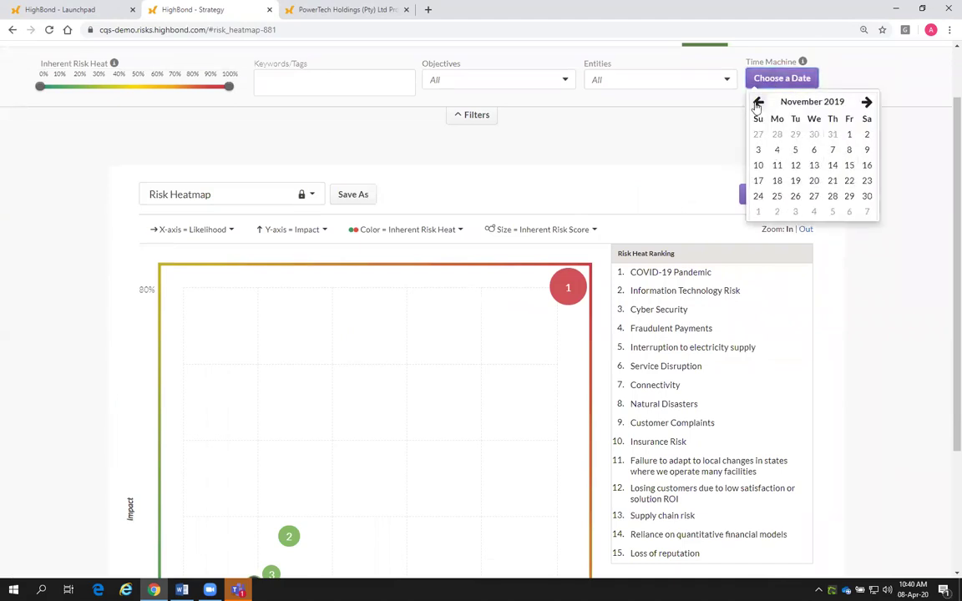
click(867, 102)
click(866, 101)
click(867, 102)
click(867, 102)
click(757, 102)
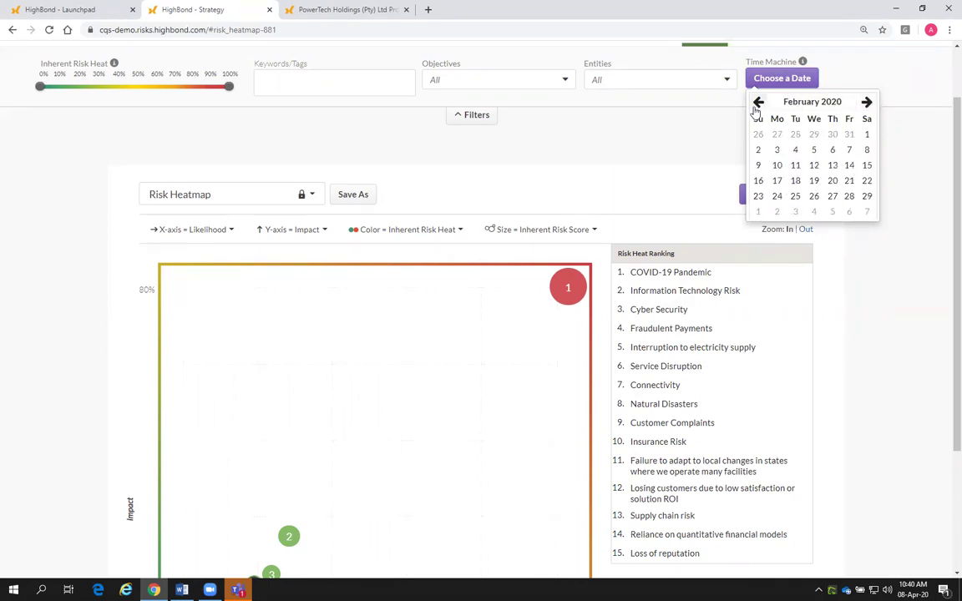
click(867, 134)
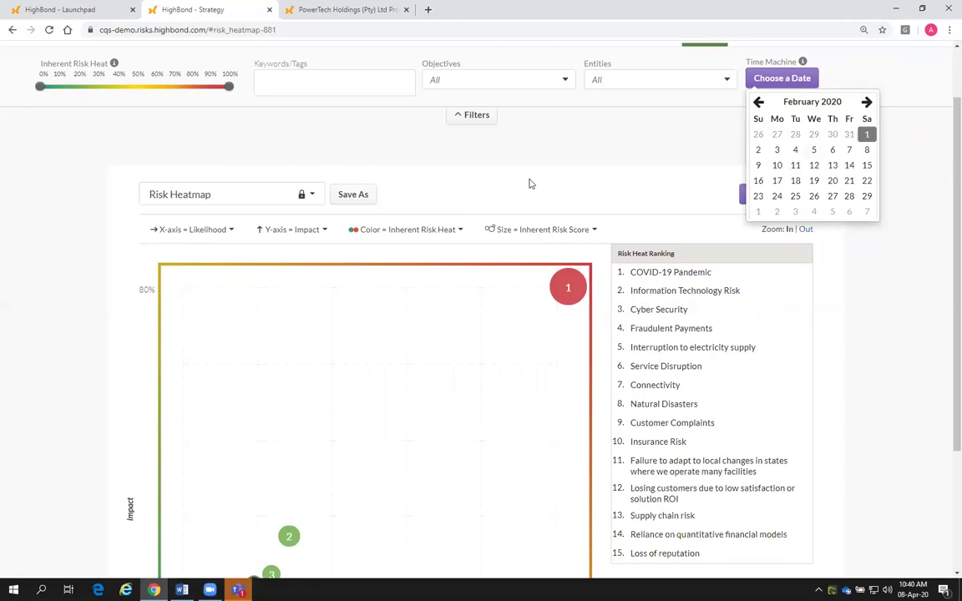
click(579, 190)
- Examine the historical Risk Heatmap's plot and Risk Heat Ranking, including the Information Technology Risk entry
scroll(561, 234, down, 1)
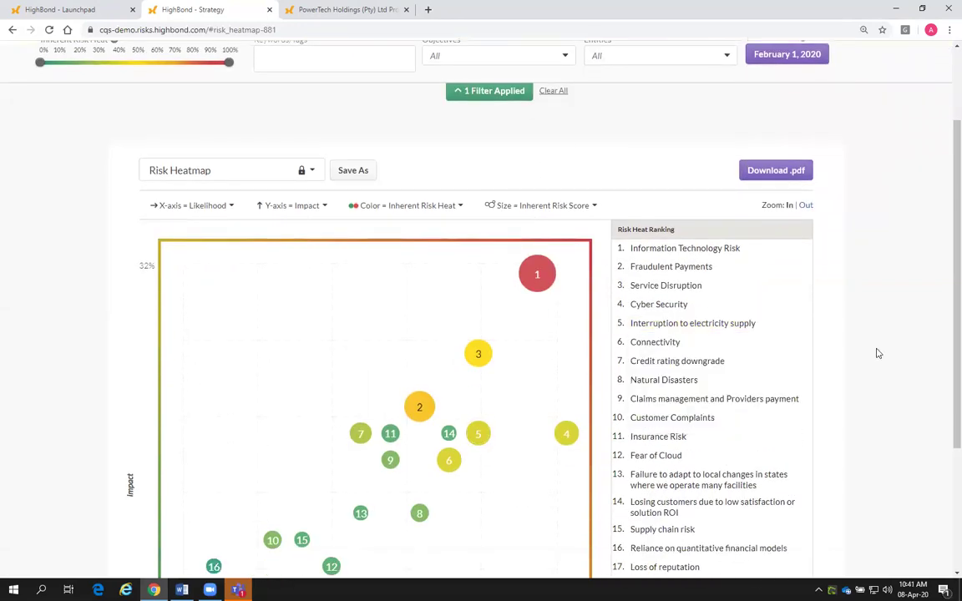
scroll(901, 349, down, 2)
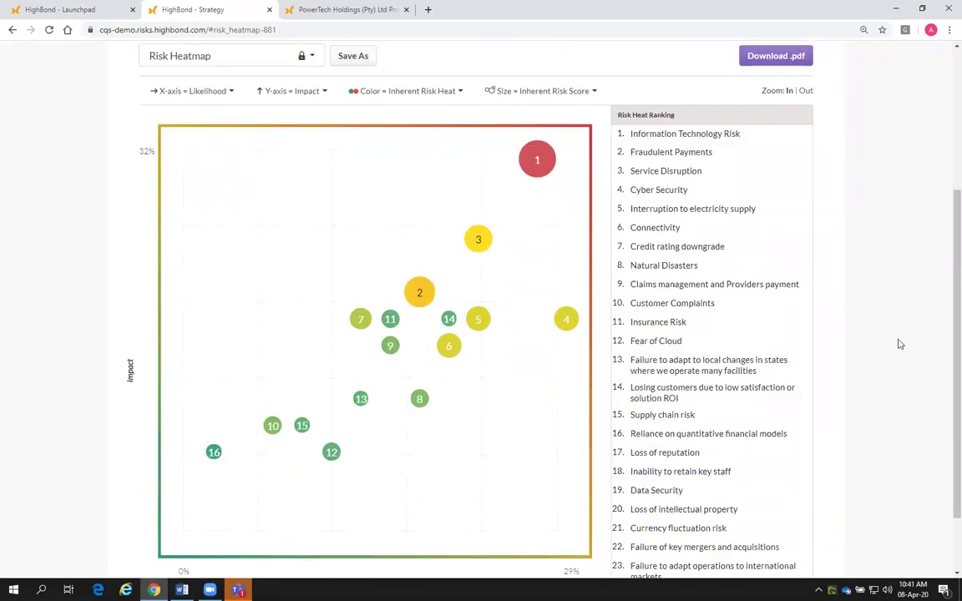
mouse_move(659, 142)
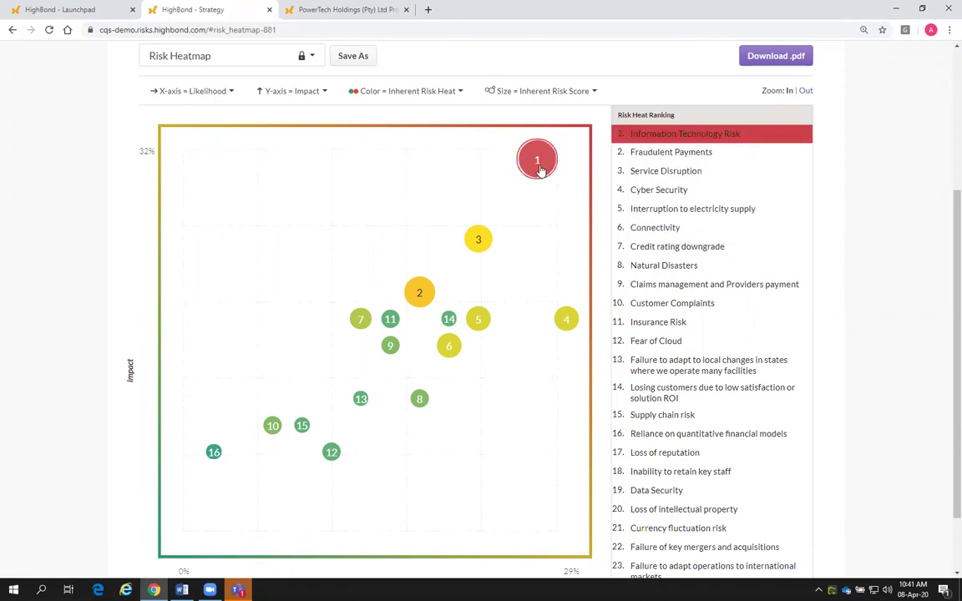
scroll(927, 260, up, 1)
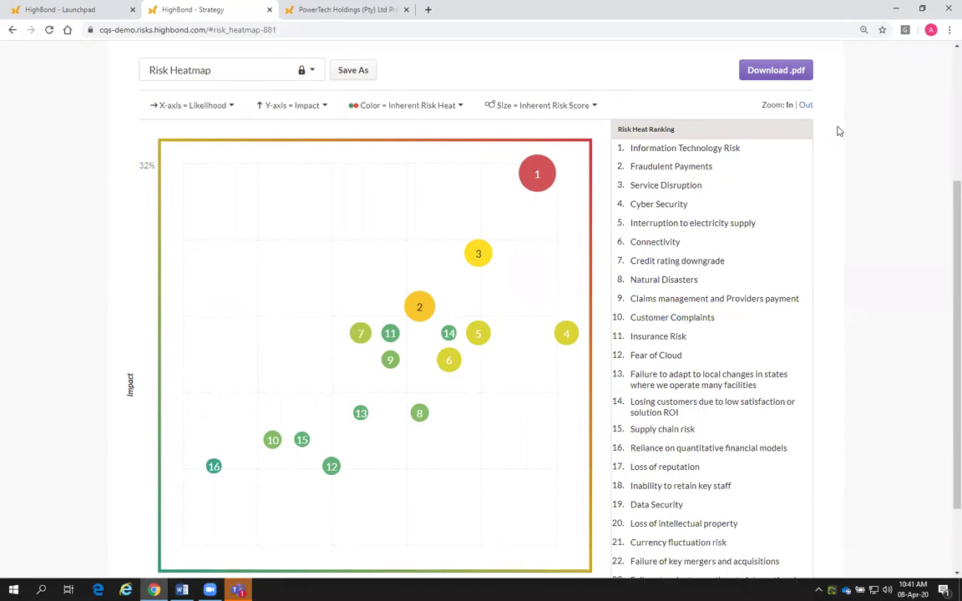
- Open the Risk Profile for the Time Machine date, and exit Time Machine to restore the current data
scroll(839, 131, up, 2)
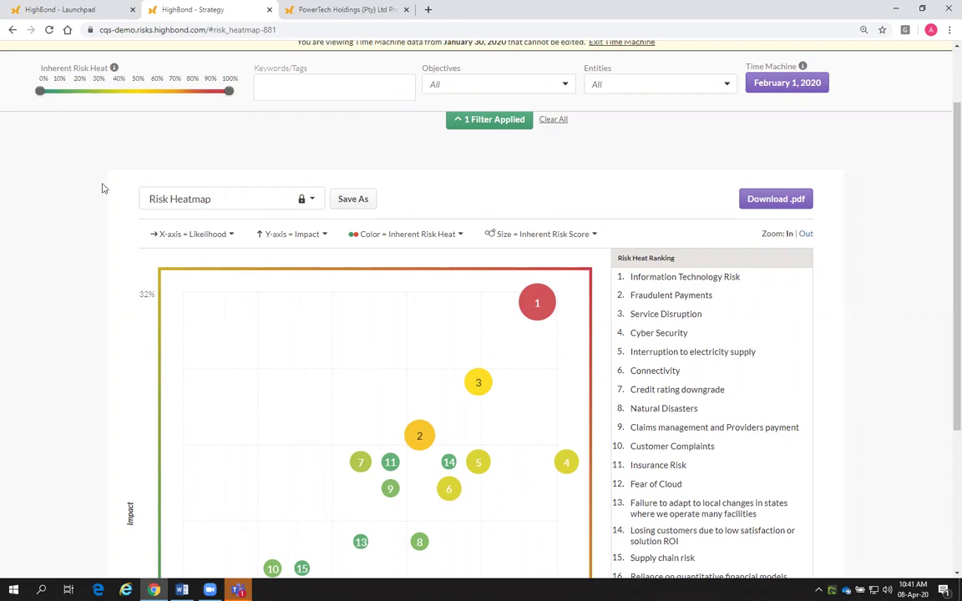
scroll(251, 180, up, 2)
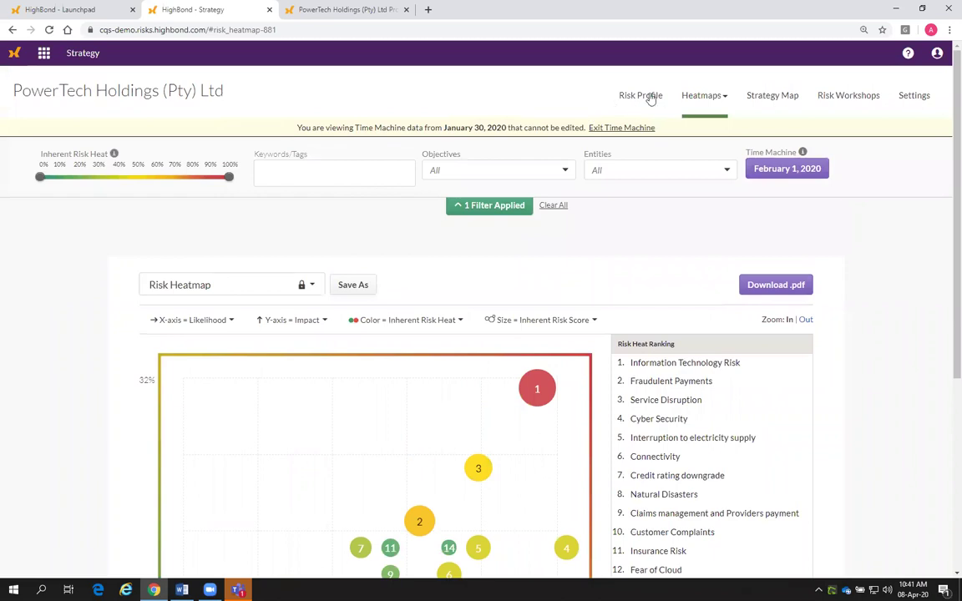
click(654, 99)
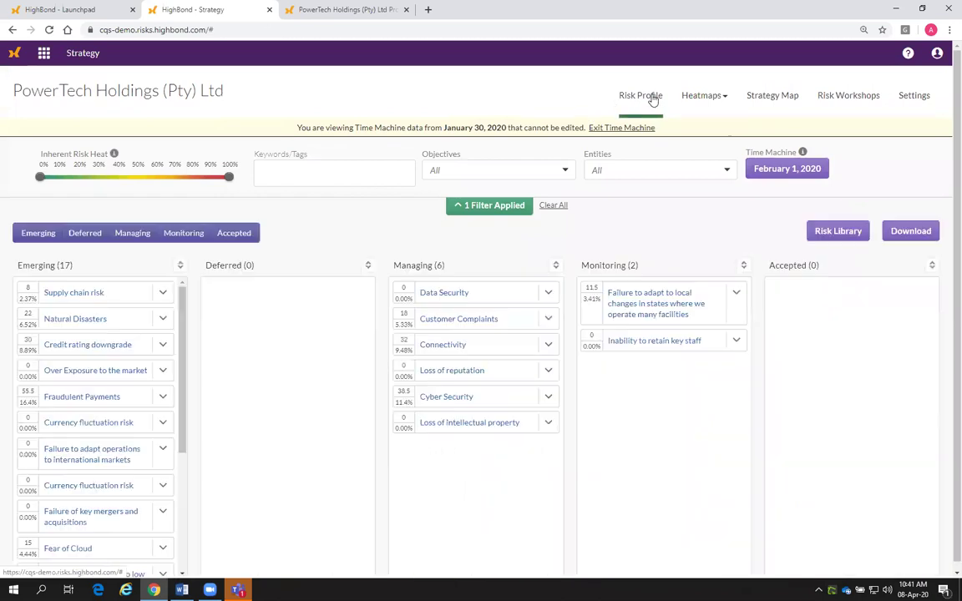
click(611, 128)
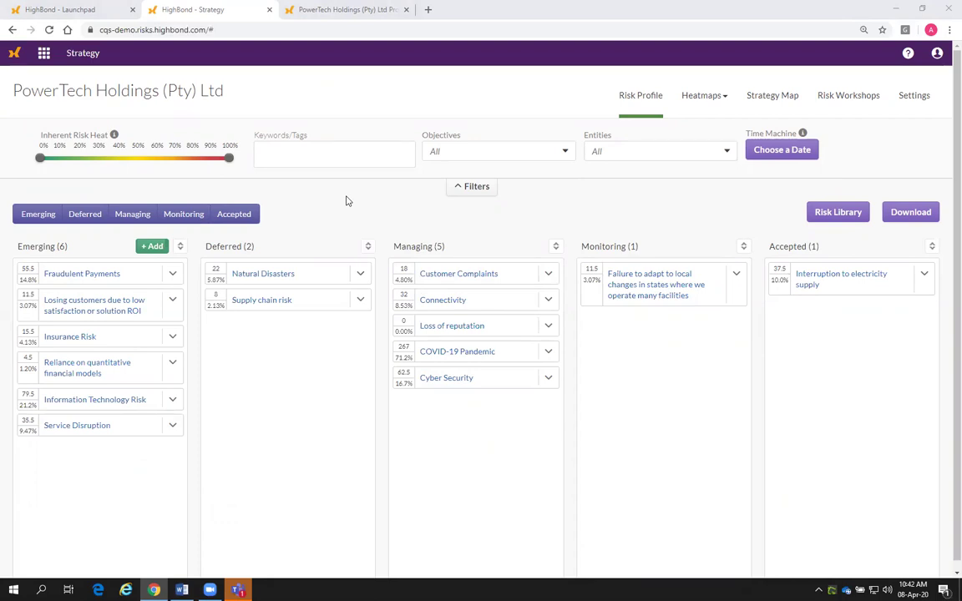
- Switch to the Word demo script, review its opening pages through the Strategy app navigation section, and return to HighBond
click(181, 589)
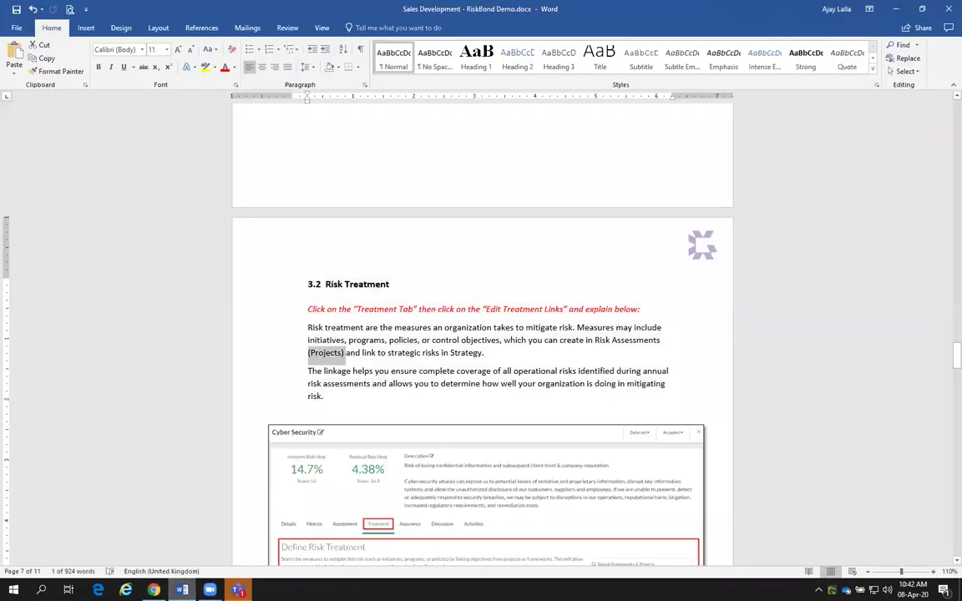
scroll(422, 273, up, 10)
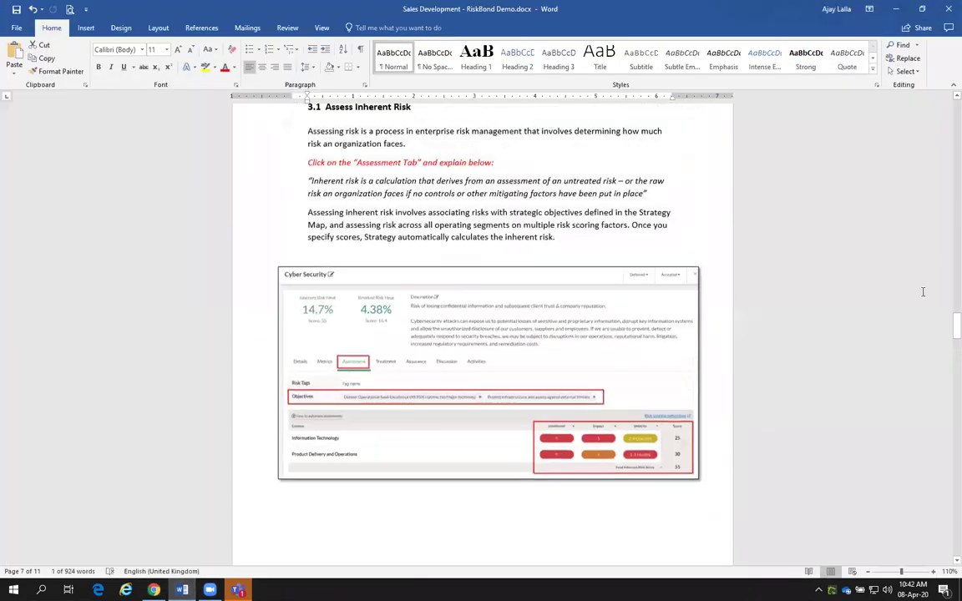
drag(957, 326, 946, 92)
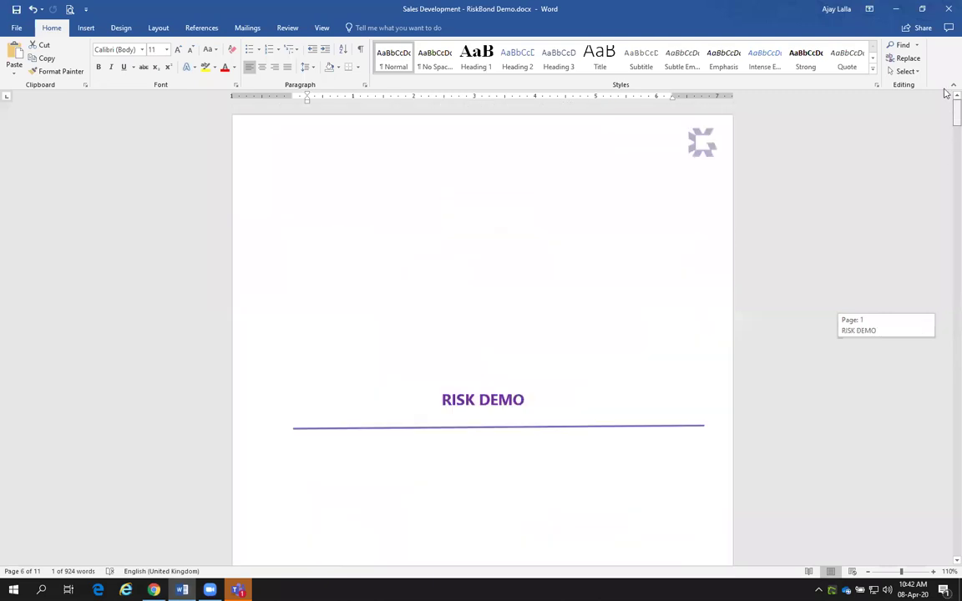
scroll(278, 339, down, 3)
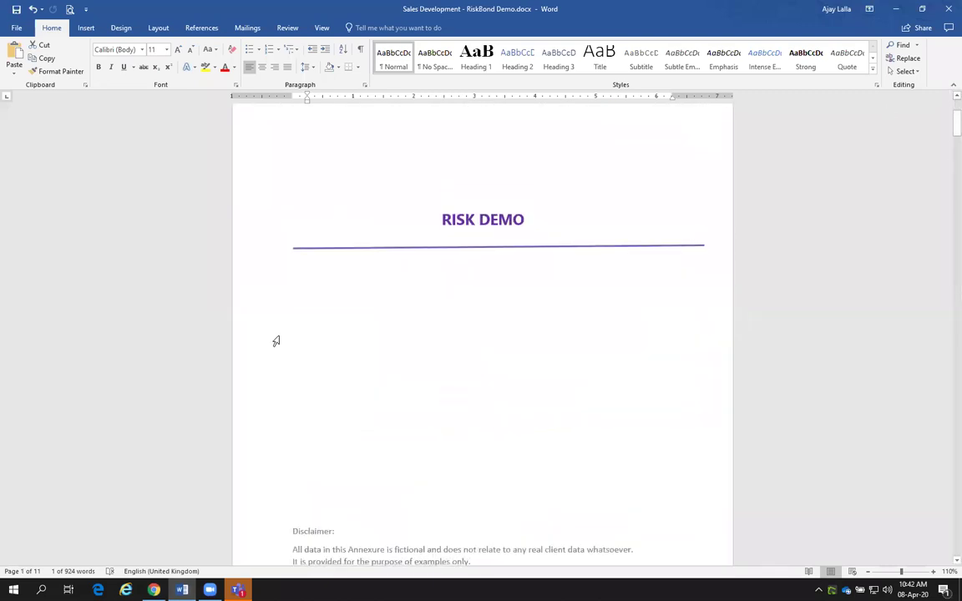
scroll(275, 341, down, 3)
key(alt)
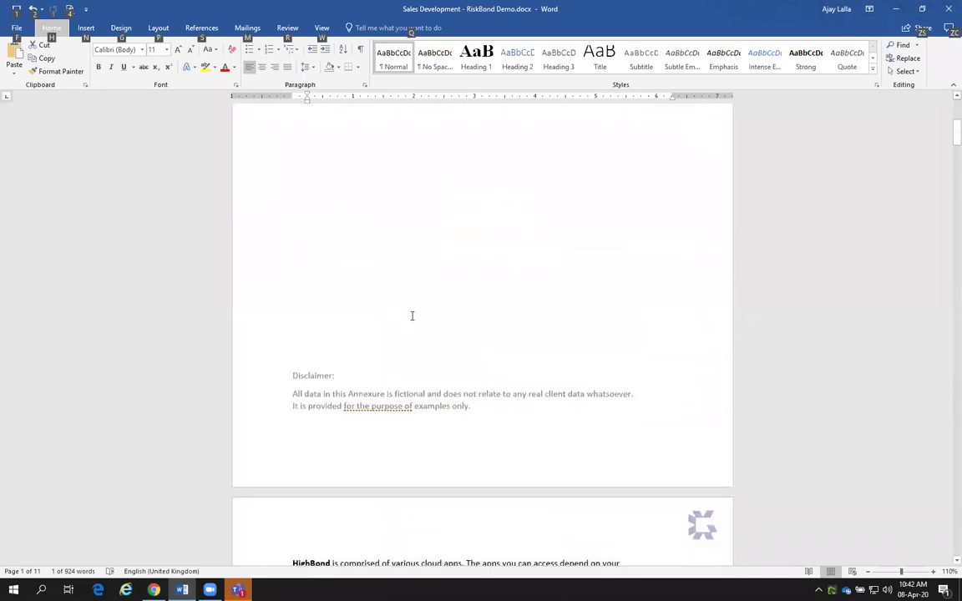
scroll(412, 316, down, 8)
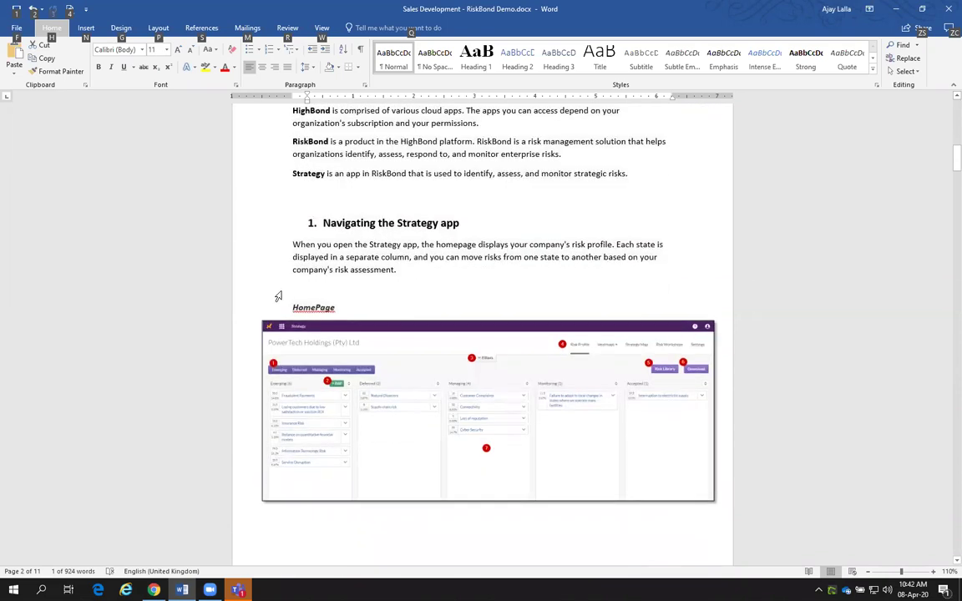
click(153, 590)
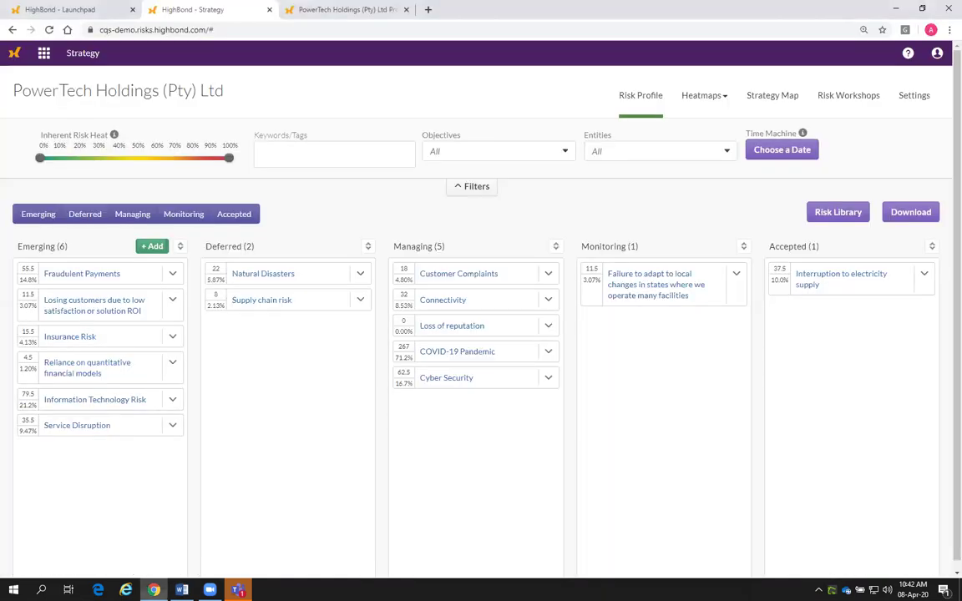